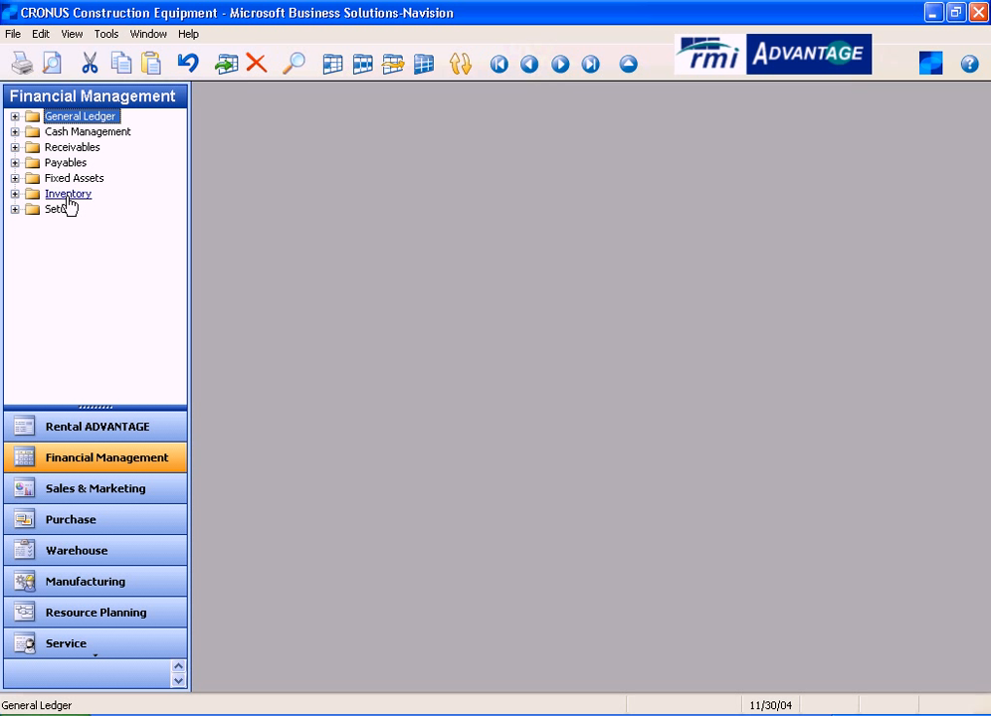
- Open Account Schedules from General Ledger's Analysis & Reporting and narrow the navigation pane to fit the schedule window
double_click(67, 118)
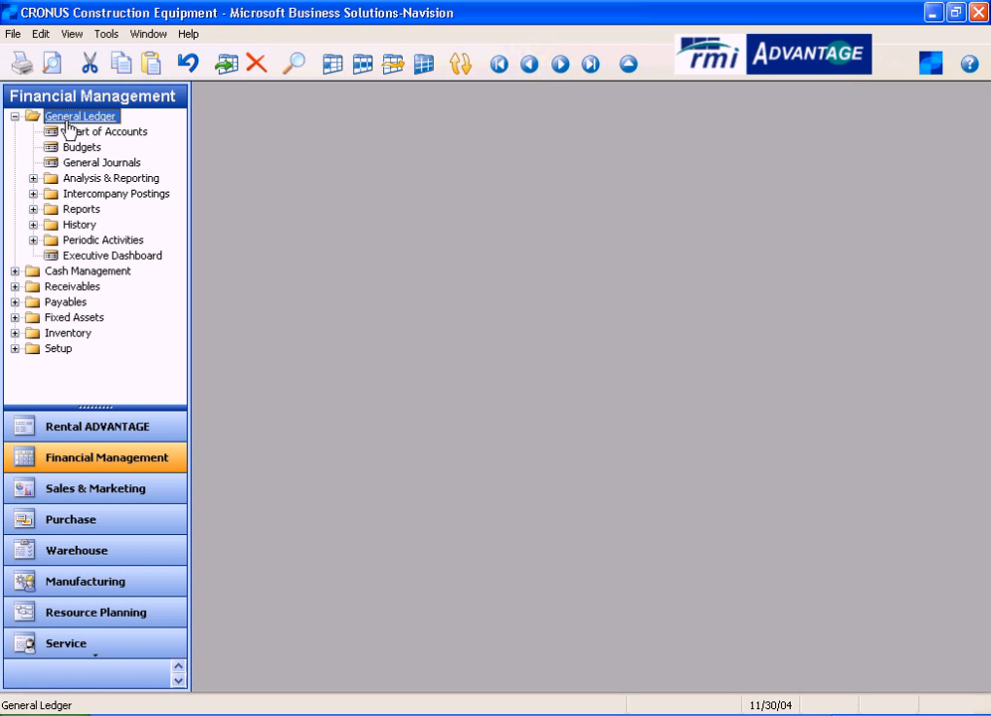
double_click(74, 179)
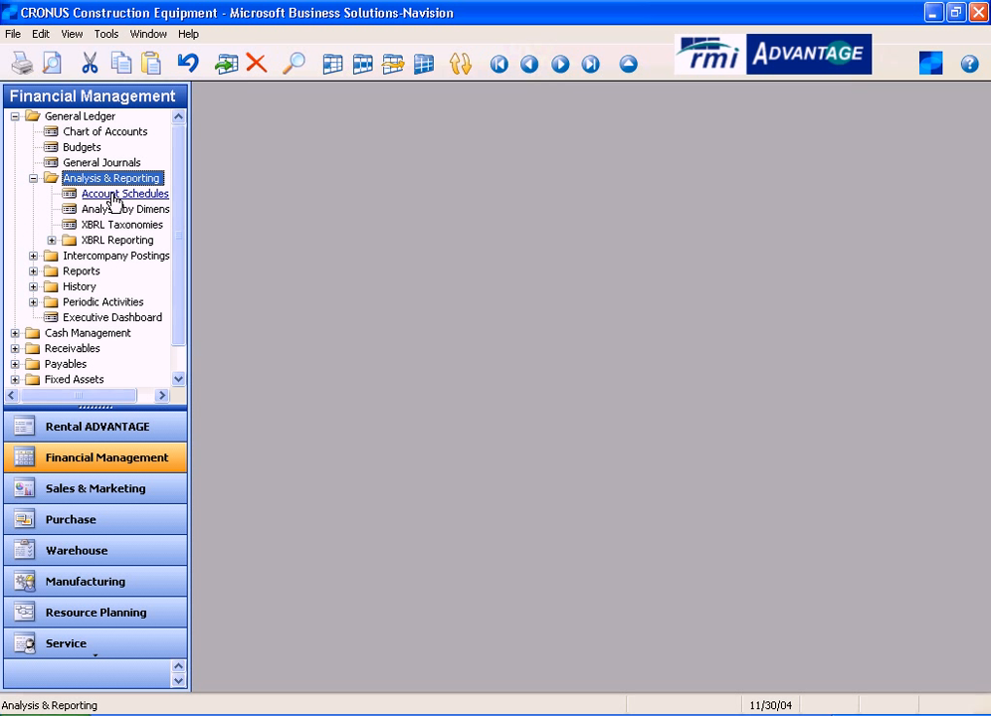
left_click(114, 196)
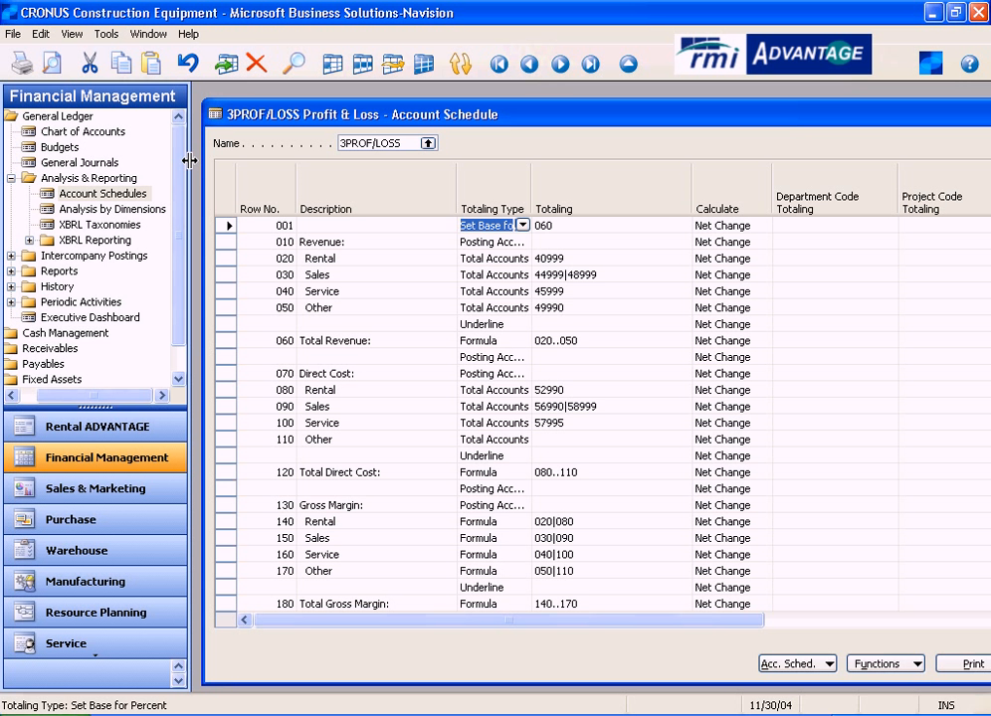
left_click_drag(188, 160, 48, 160)
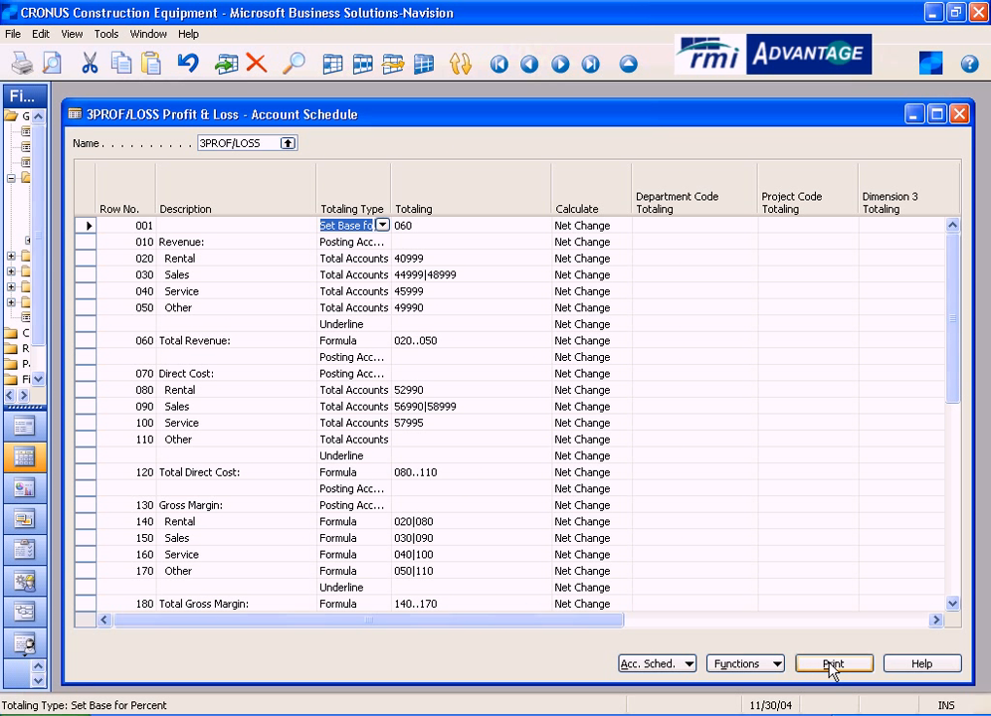
- Preview the 3PROF/LOSS account schedule report with the date filter 11/01/04..11/30/04
left_click(831, 667)
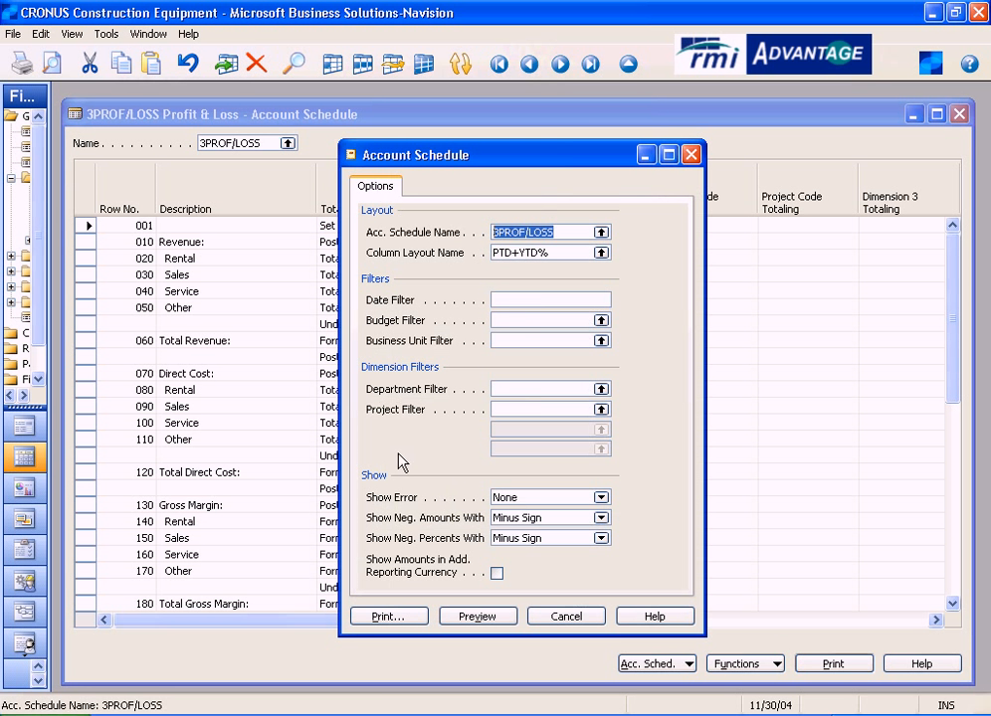
left_click(516, 299)
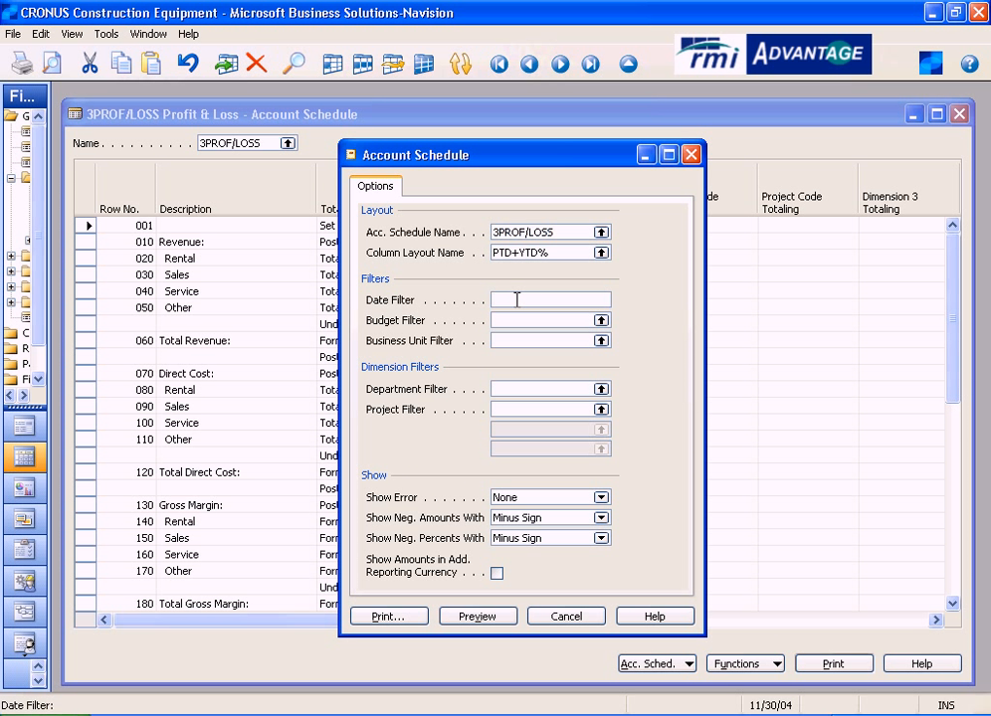
type("11/01/04")
type("..11/")
type("30/04")
left_click(537, 322)
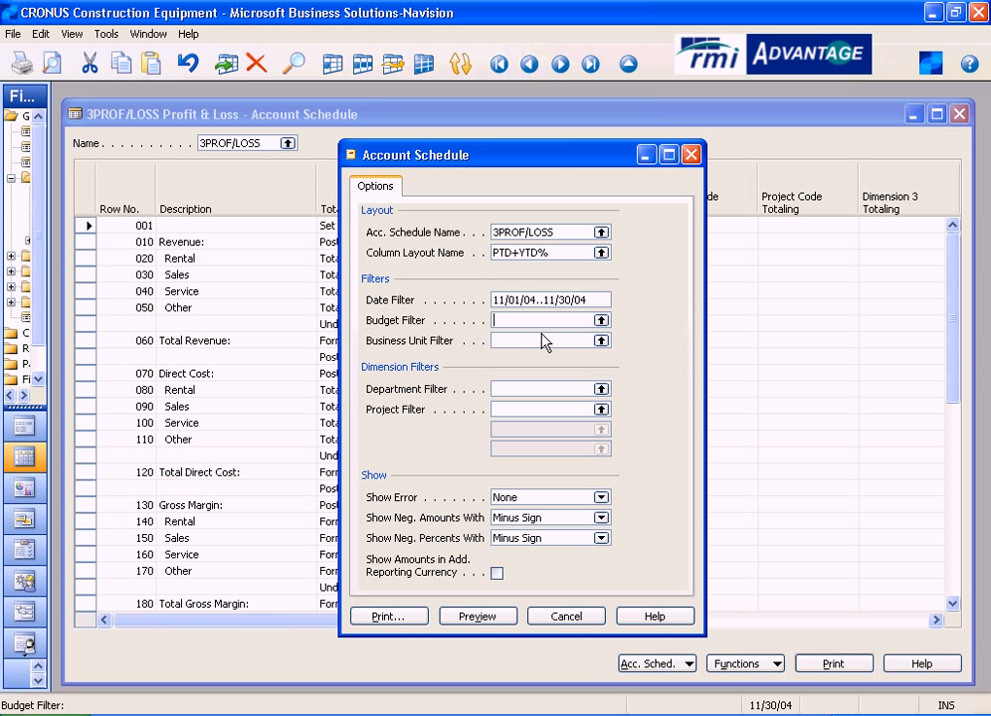
left_click(494, 619)
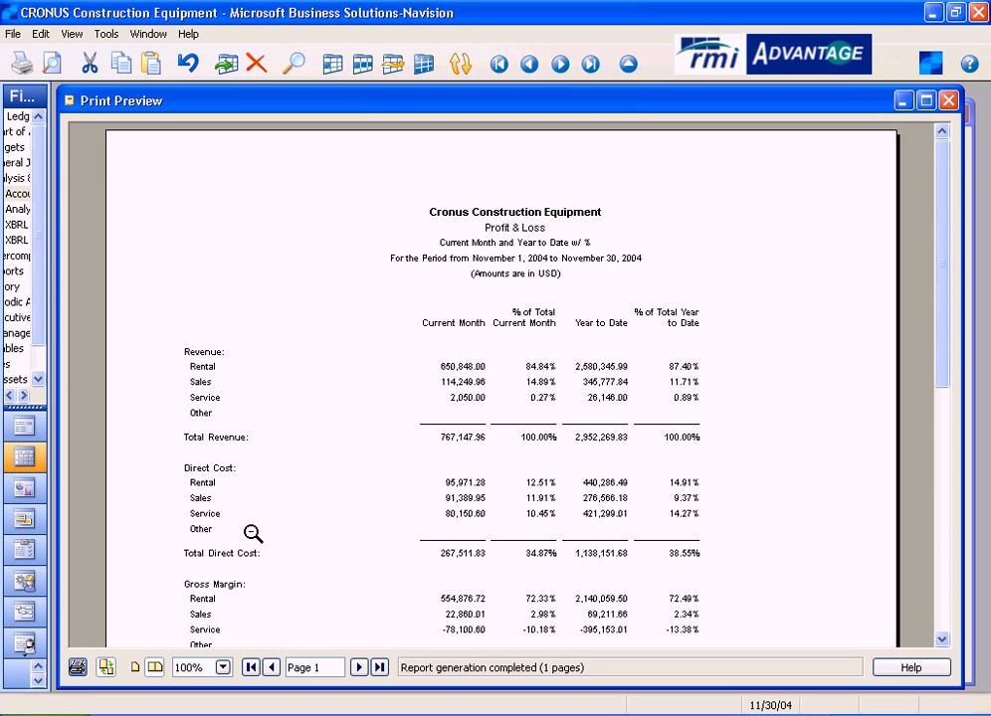
- Read through the previewed Profit & Loss report down to Net Income and close the preview
scroll(301, 414, "down", 5)
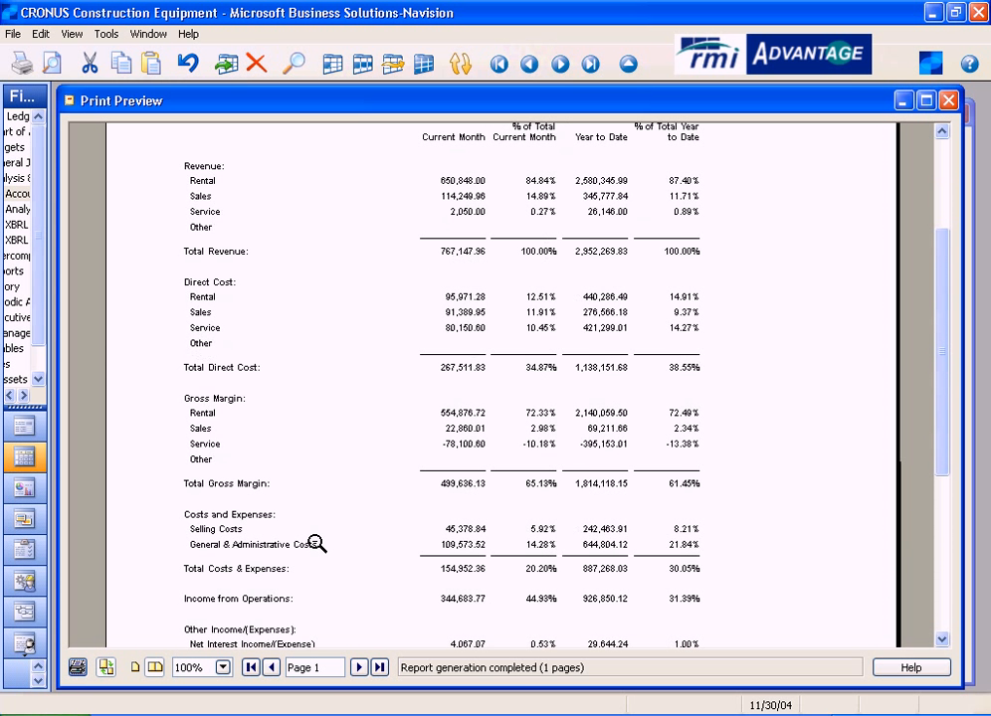
scroll(315, 544, "down", 2)
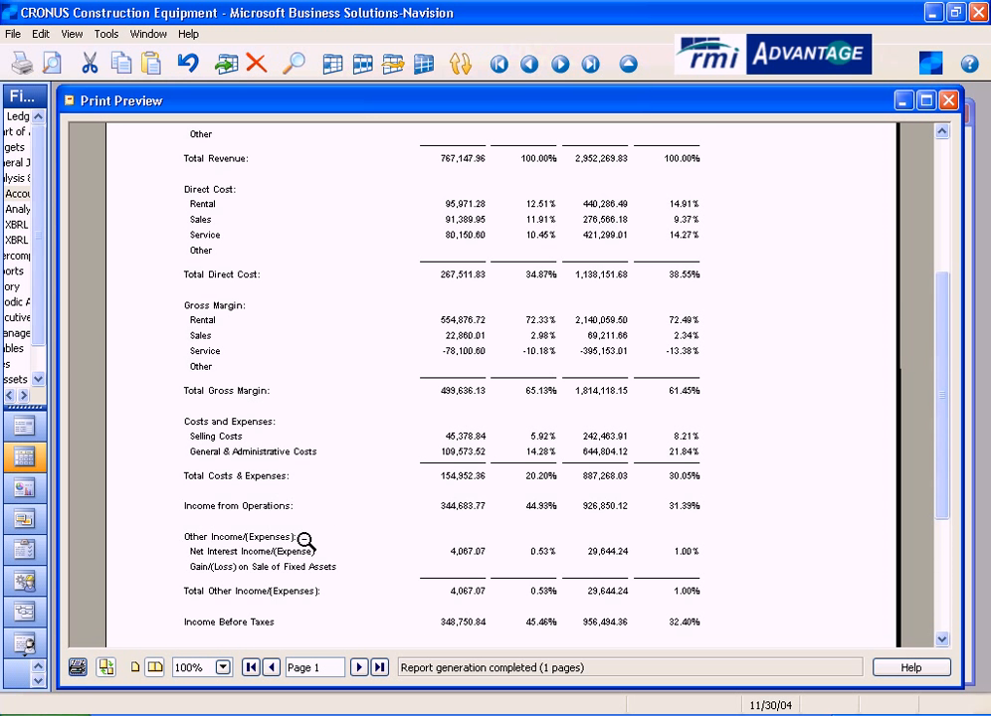
scroll(301, 551, "down", 2)
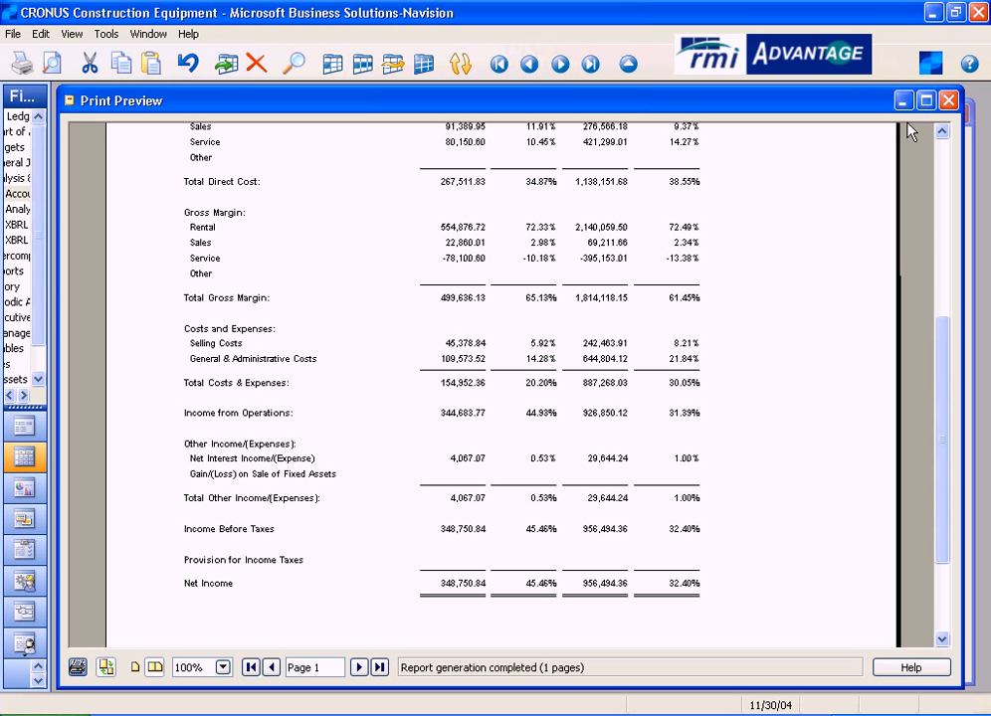
left_click(949, 101)
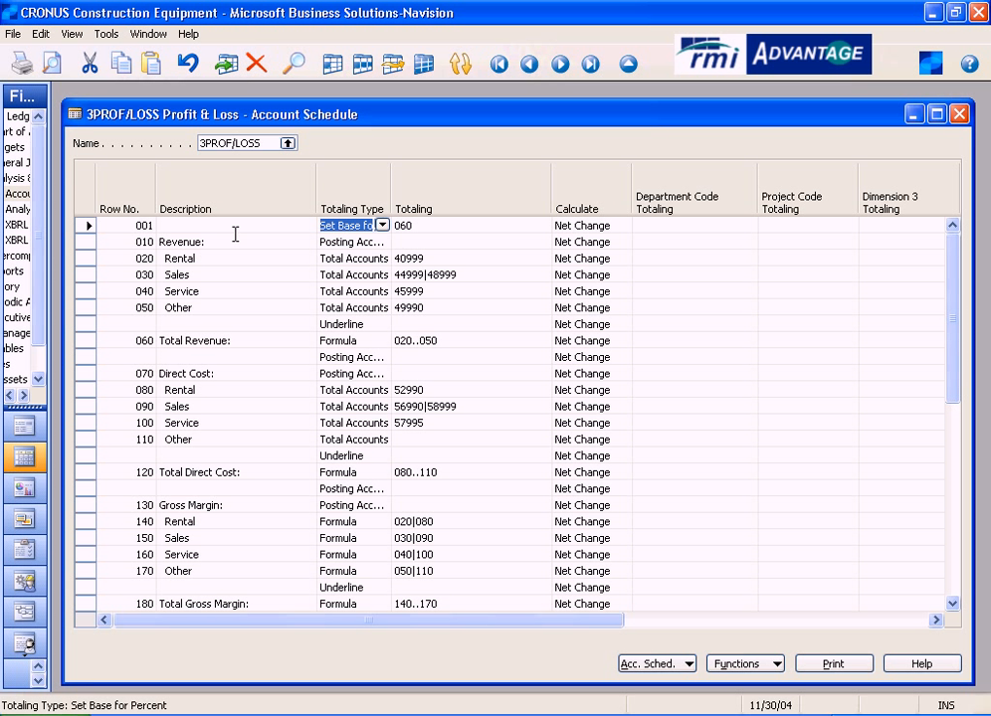
- Examine the row numbers and descriptions of the schedule's lines, including row 001, Revenue, Rental and Total Revenue
left_click(133, 225)
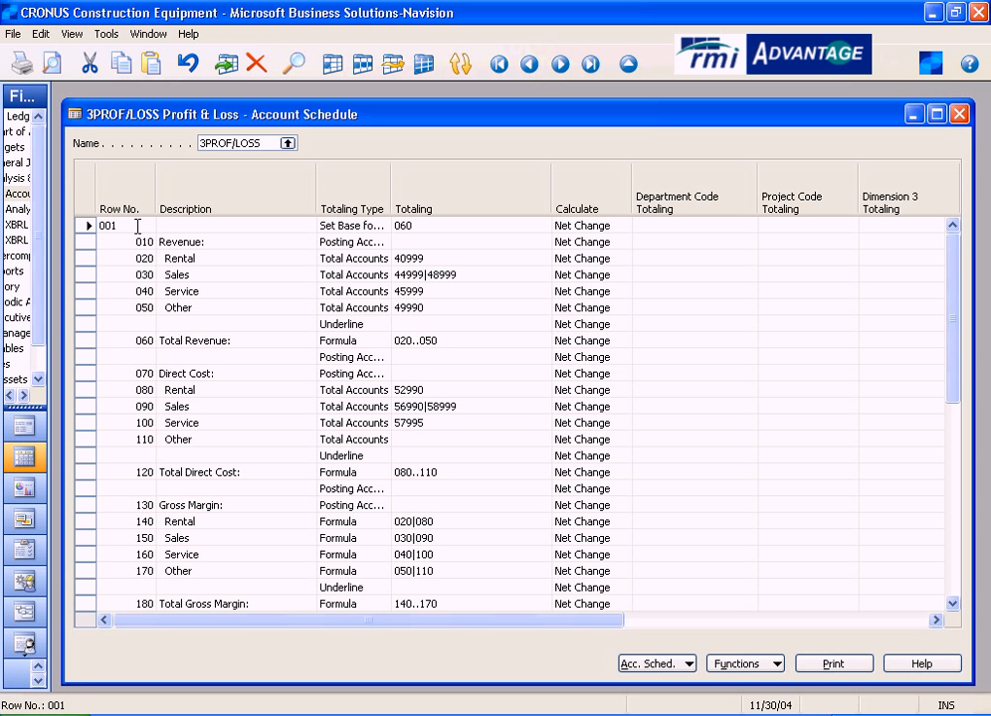
left_click_drag(137, 224, 90, 228)
left_click(330, 340)
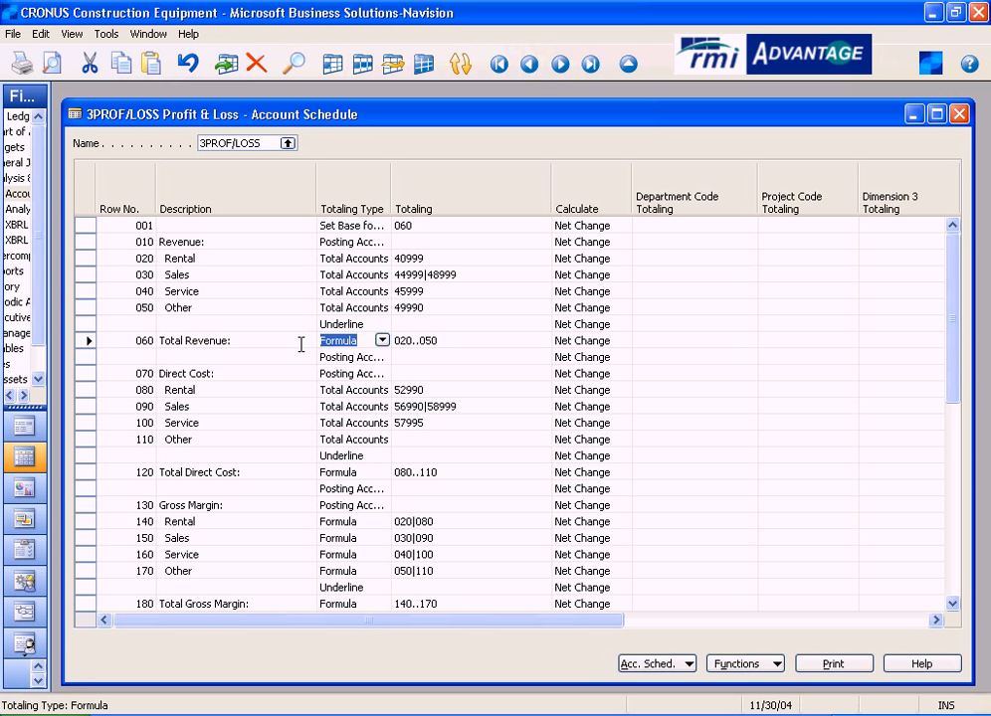
left_click(219, 224)
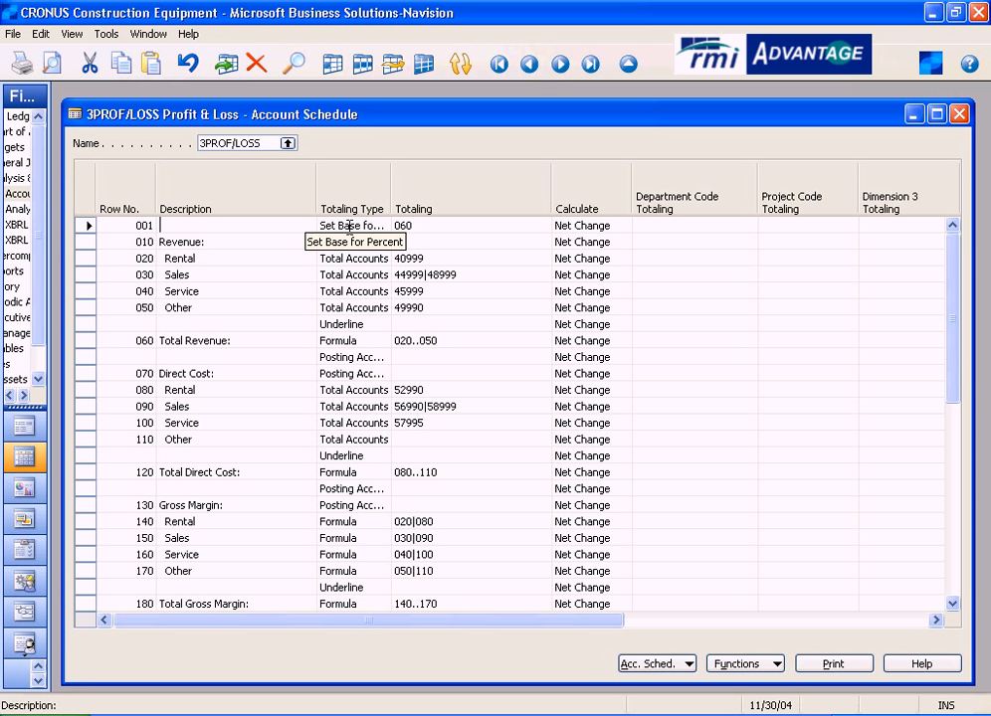
left_click(219, 241)
double_click(189, 242)
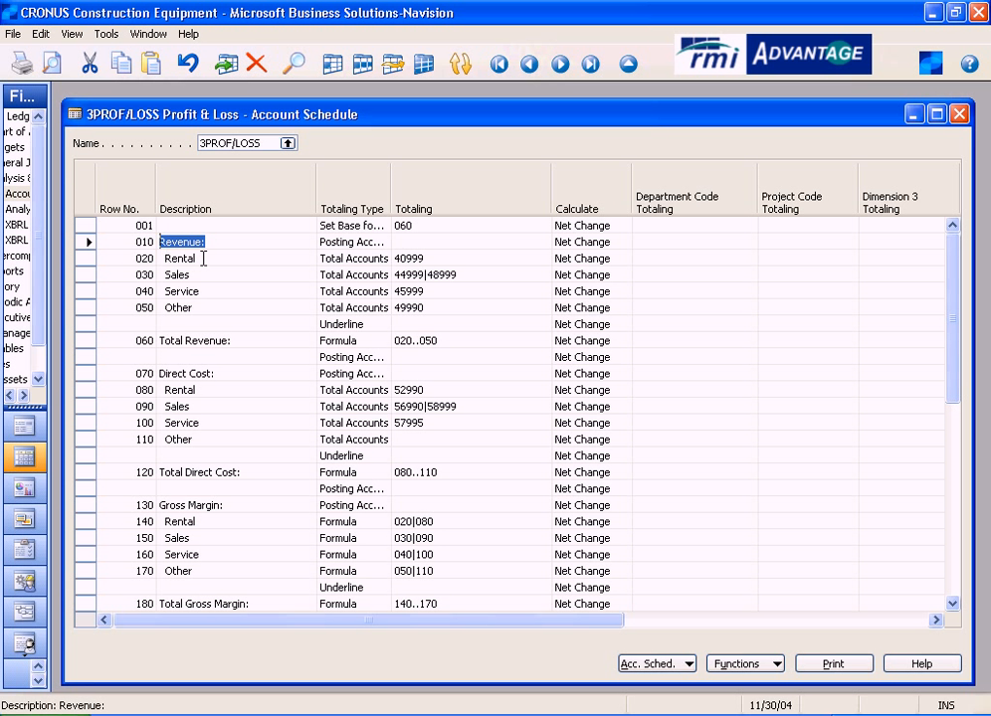
left_click(202, 257)
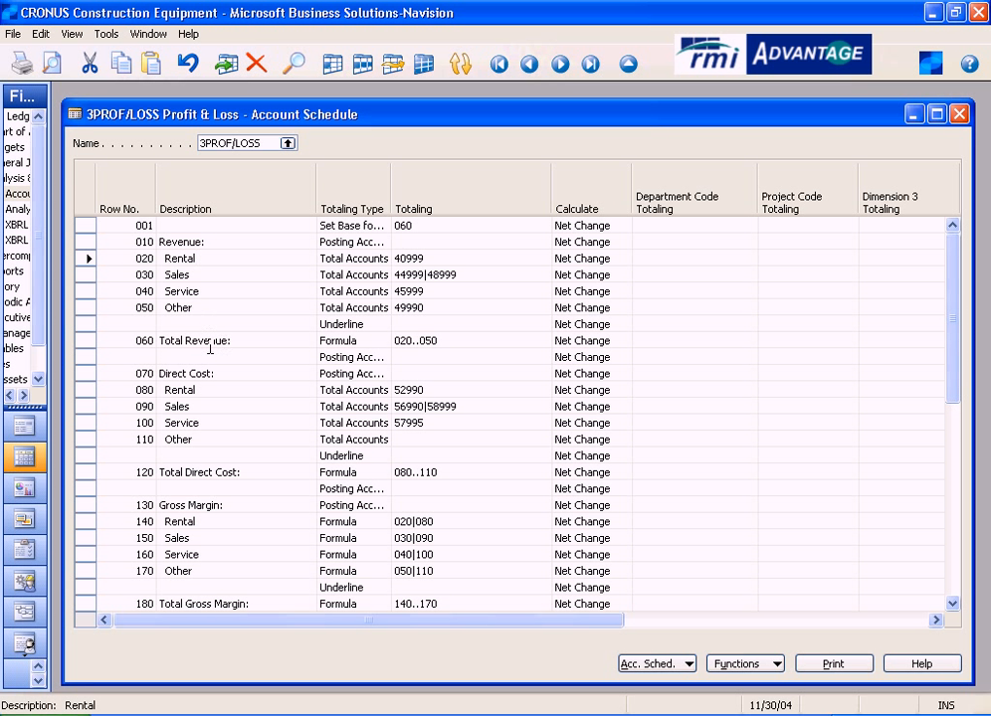
left_click(227, 227)
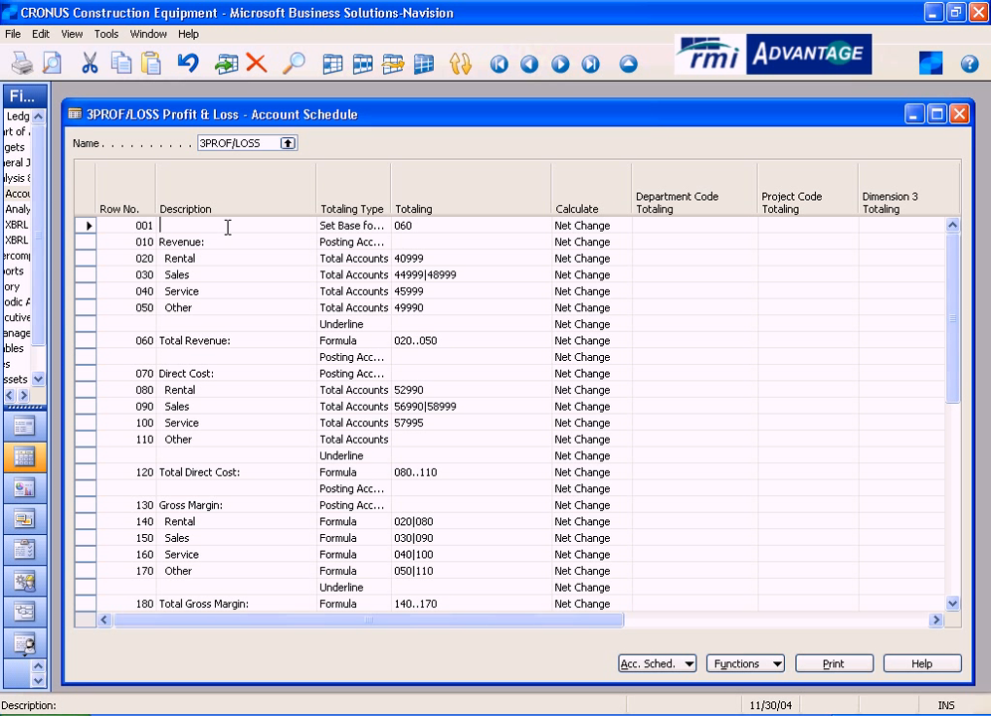
- Review the Totaling Type options for row 001 and compare its Totaling reference with the Total Revenue row
left_click(358, 225)
left_click(384, 225)
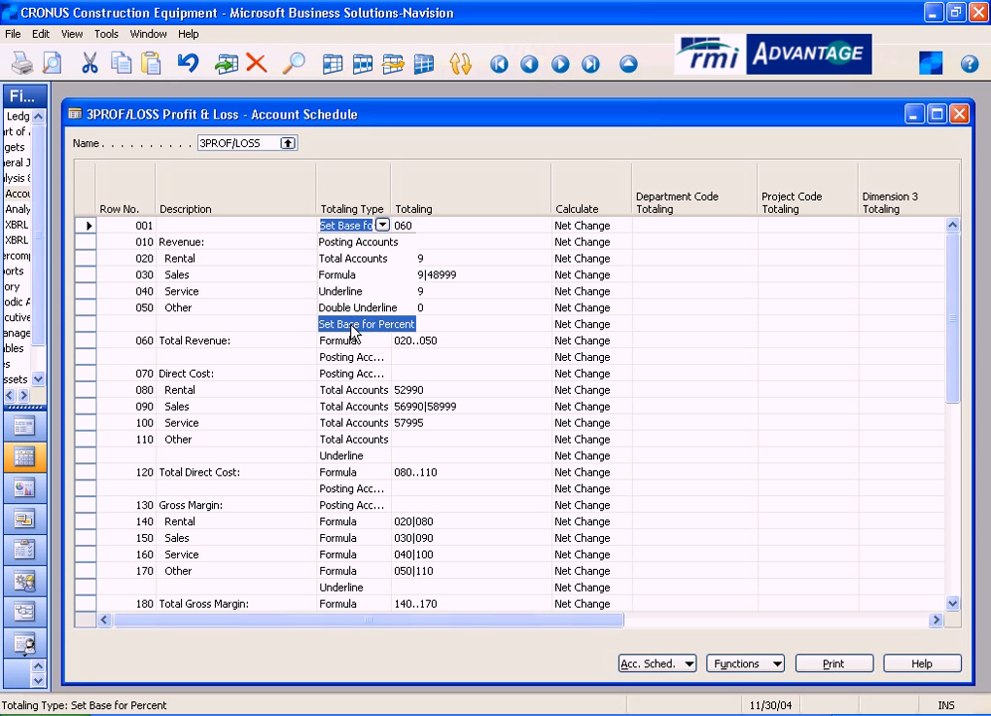
left_click(382, 227)
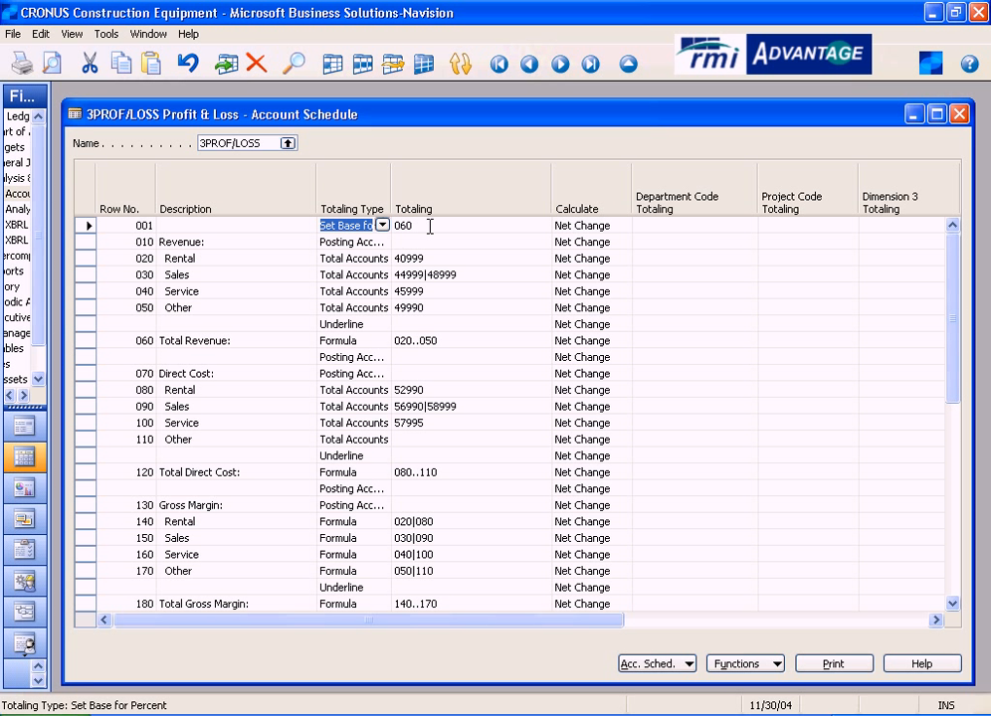
left_click(427, 225)
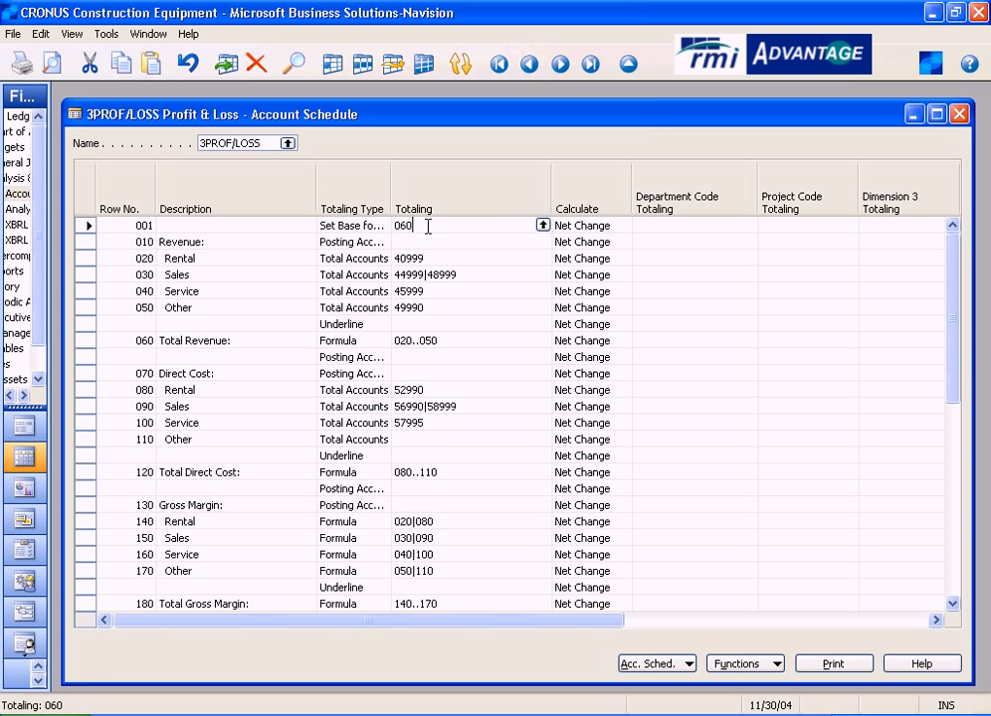
left_click_drag(428, 226, 387, 225)
left_click(293, 340)
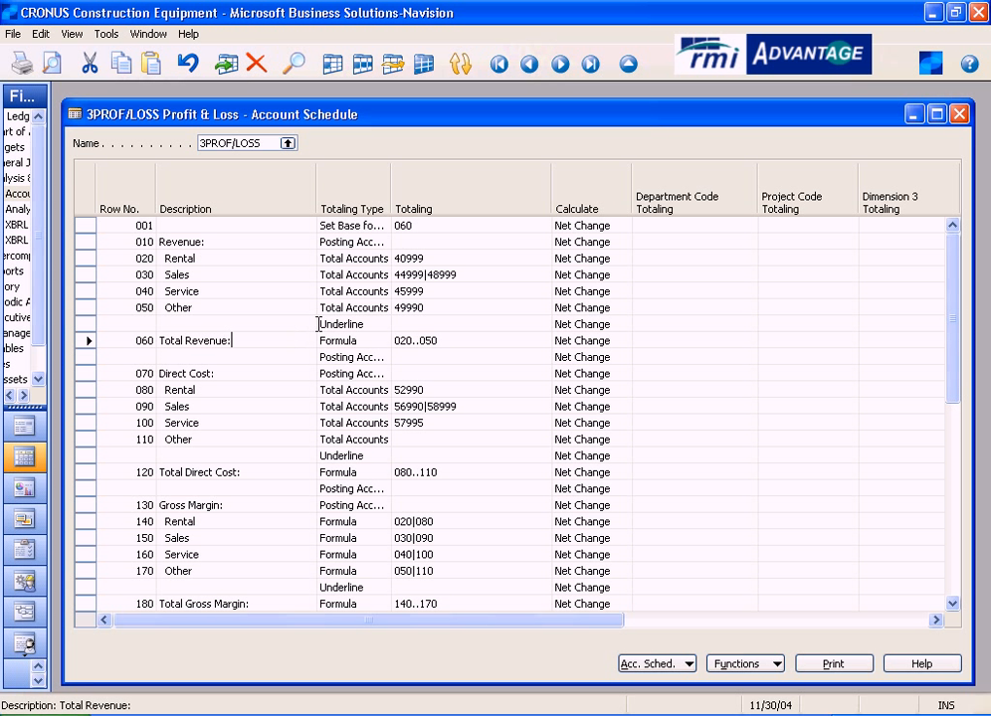
left_click(434, 226)
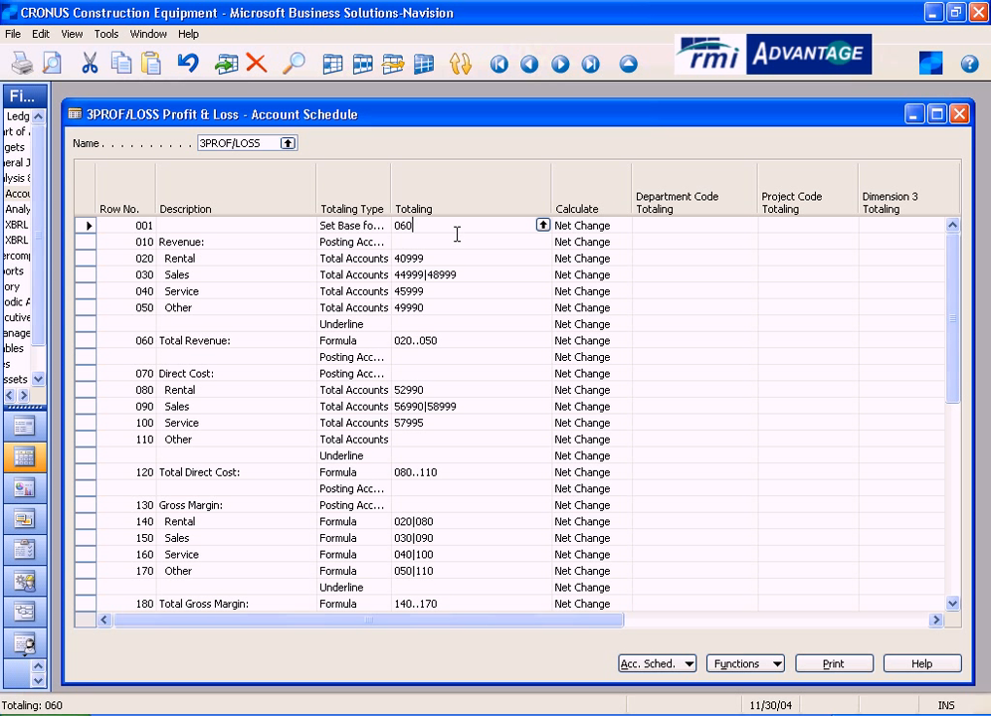
- Review the available Calculate options for row 001 and leave the selection as is
left_click(617, 227)
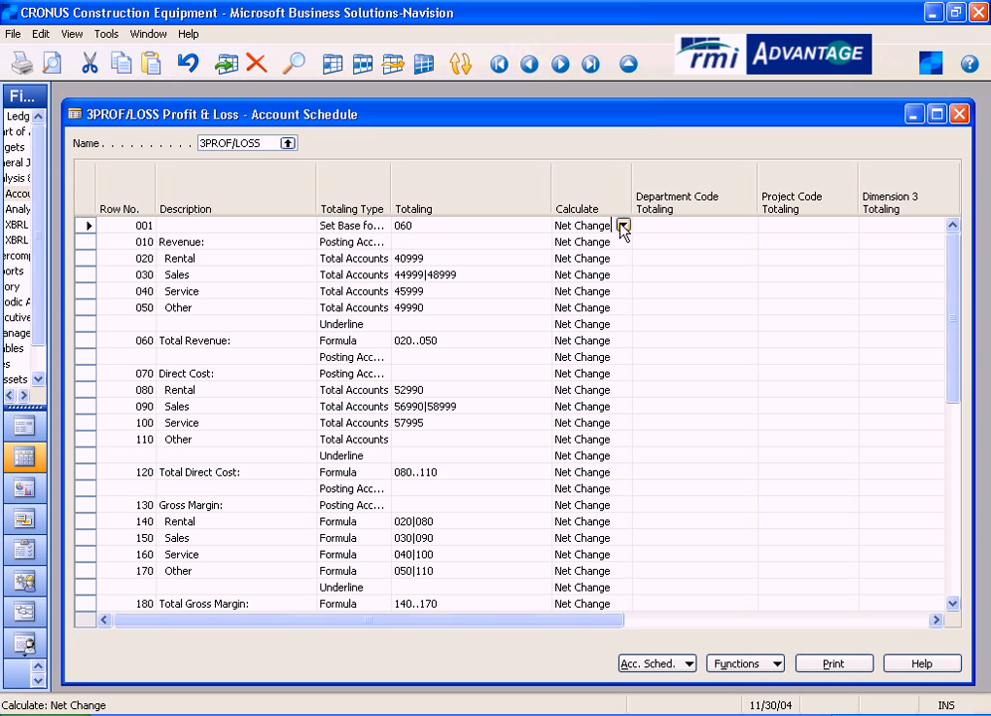
left_click(623, 227)
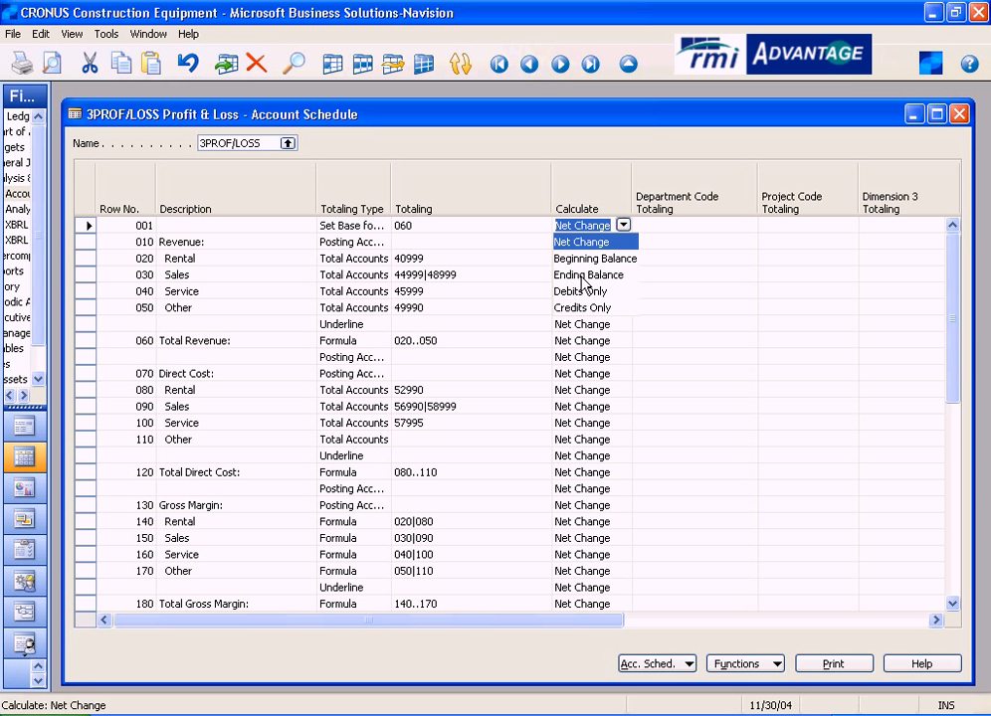
left_click(624, 227)
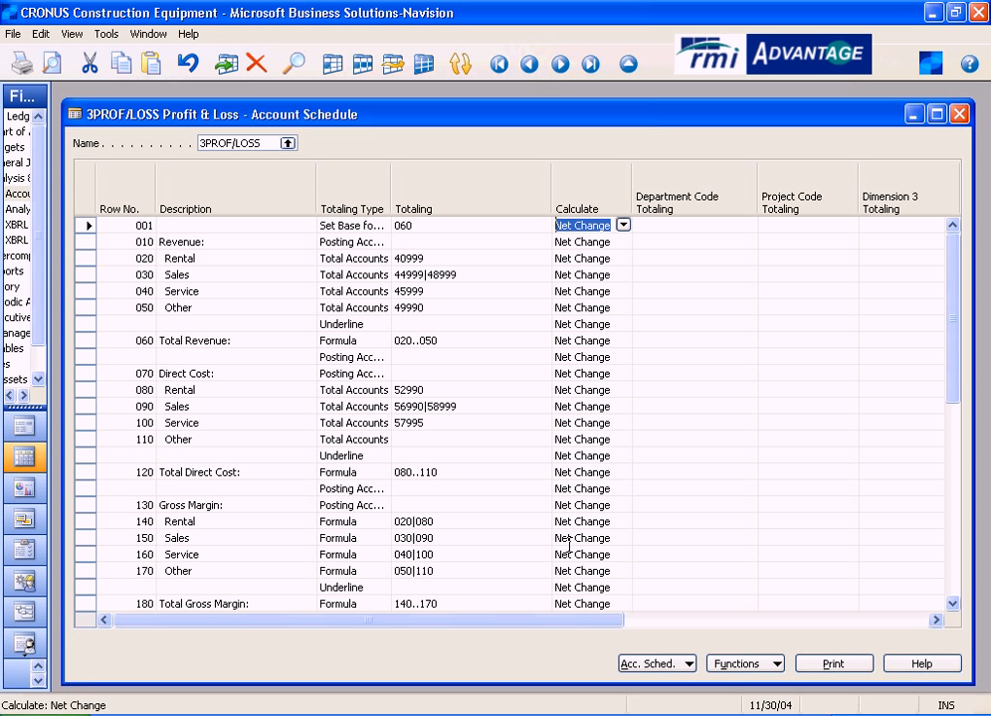
- Inspect row 001's department and dimension totaling fields, including the value lookup for Dimension 3 Totaling
left_click_drag(568, 622, 710, 626)
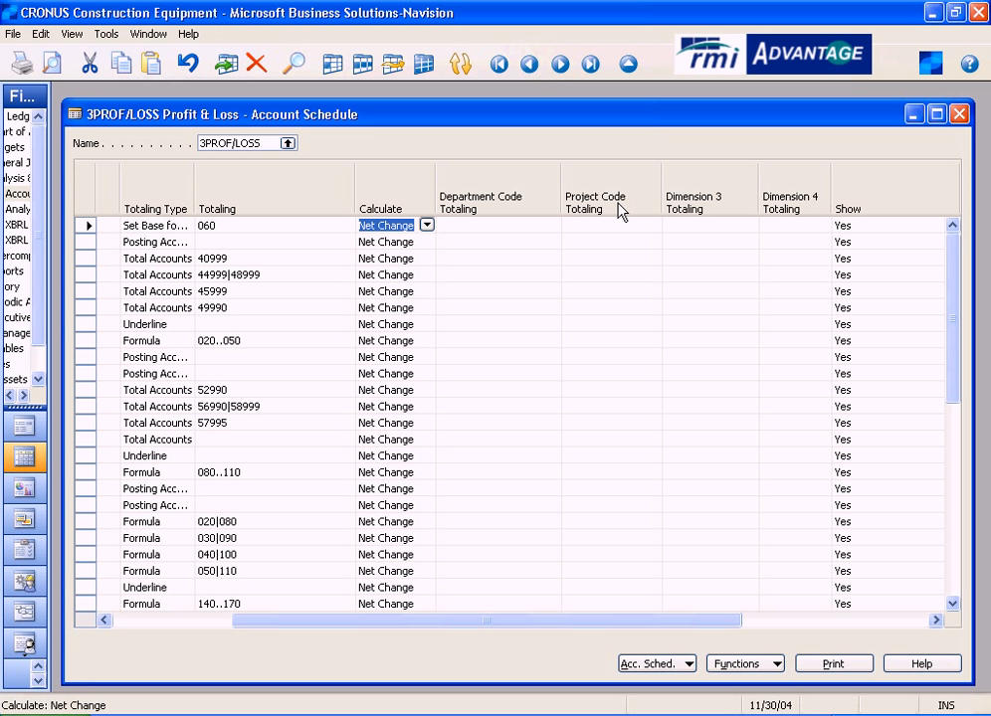
left_click(712, 224)
left_click(801, 224)
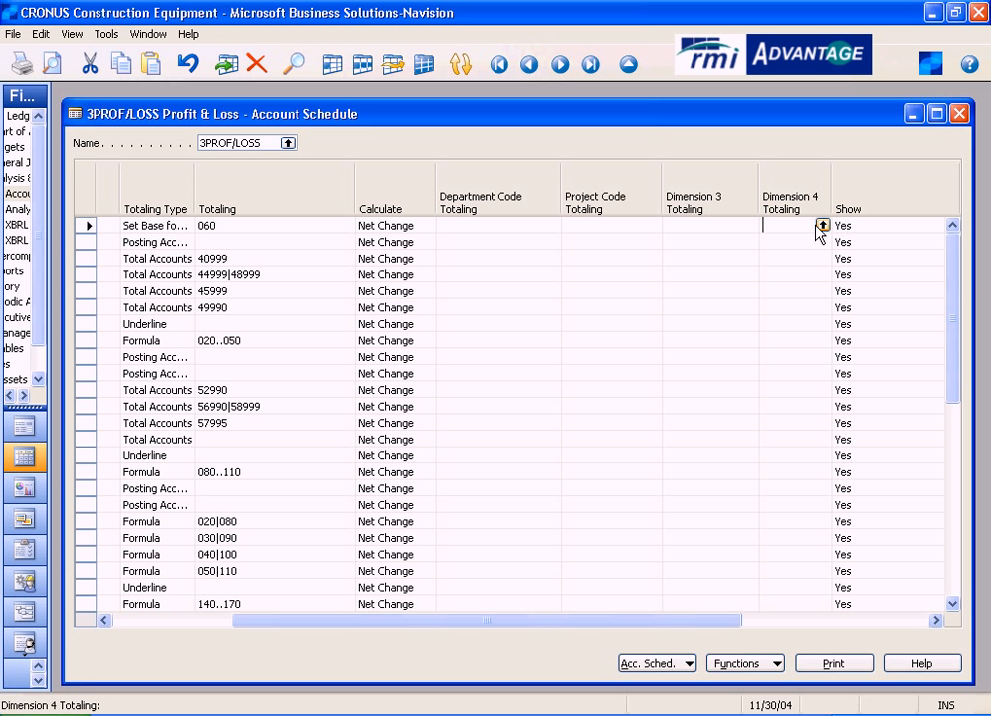
left_click(727, 225)
left_click(749, 225)
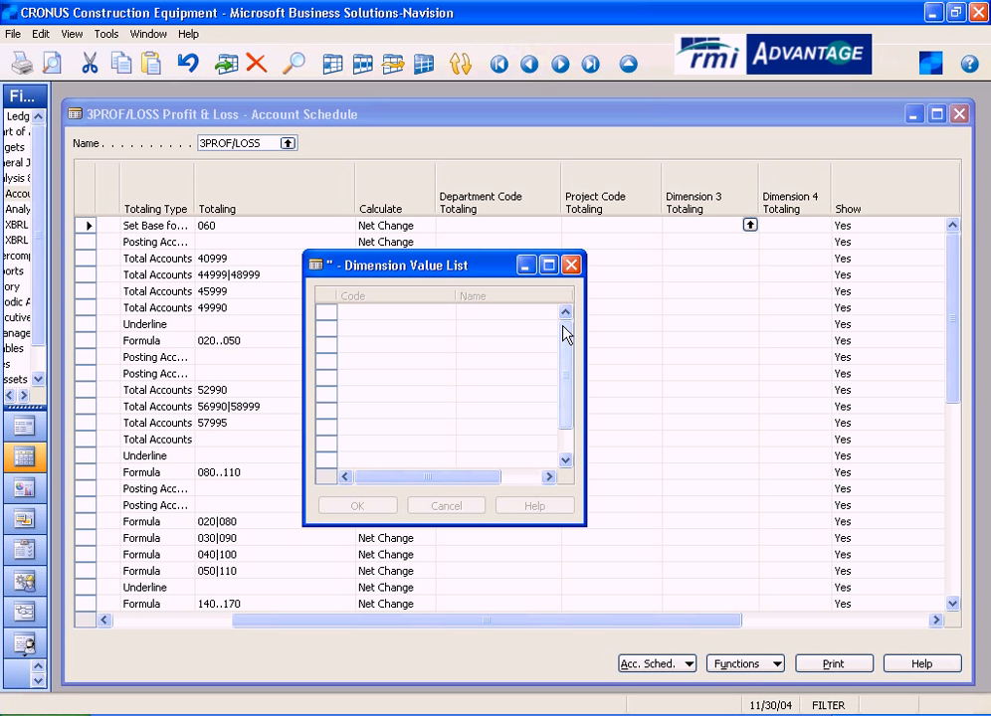
left_click(571, 265)
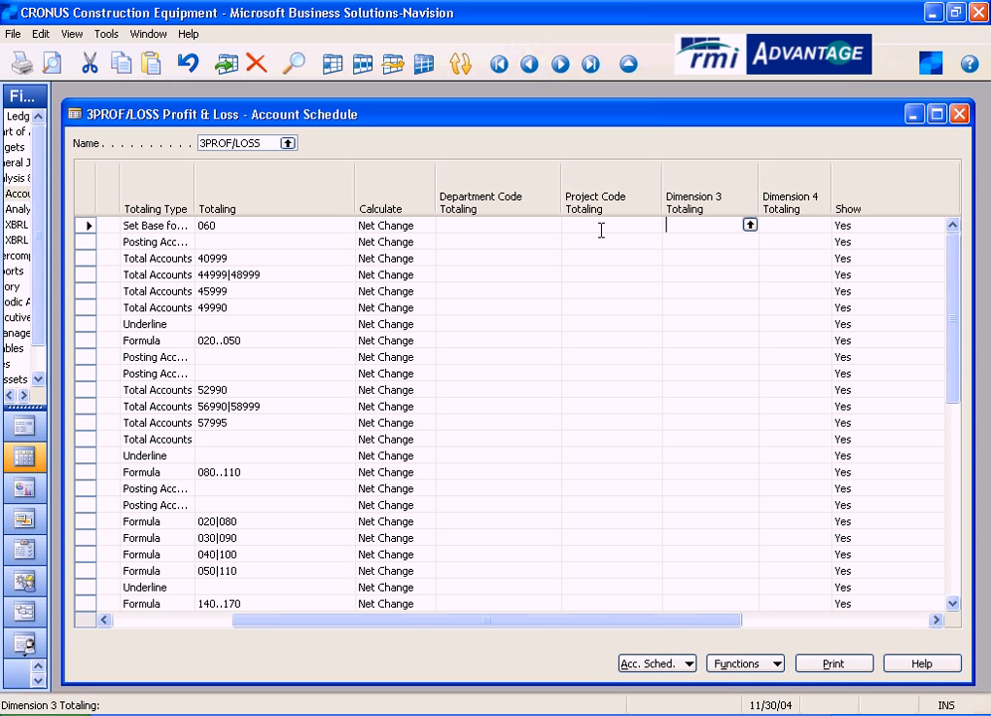
left_click(495, 227)
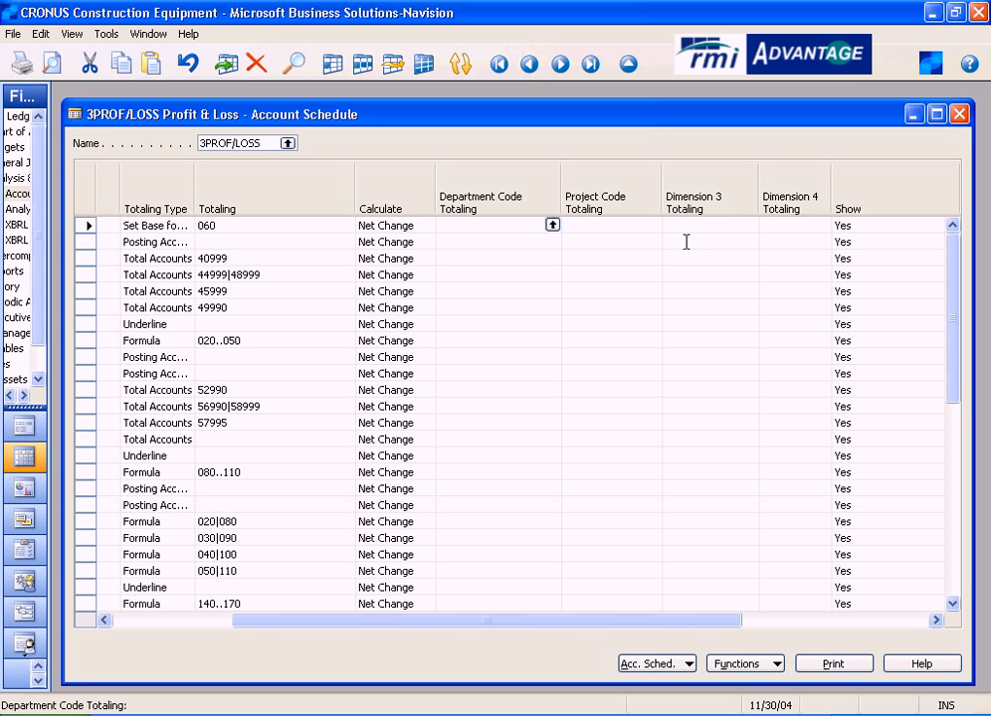
- Review the available Show options for row 001 and leave the selection at Yes
left_click_drag(696, 627, 857, 627)
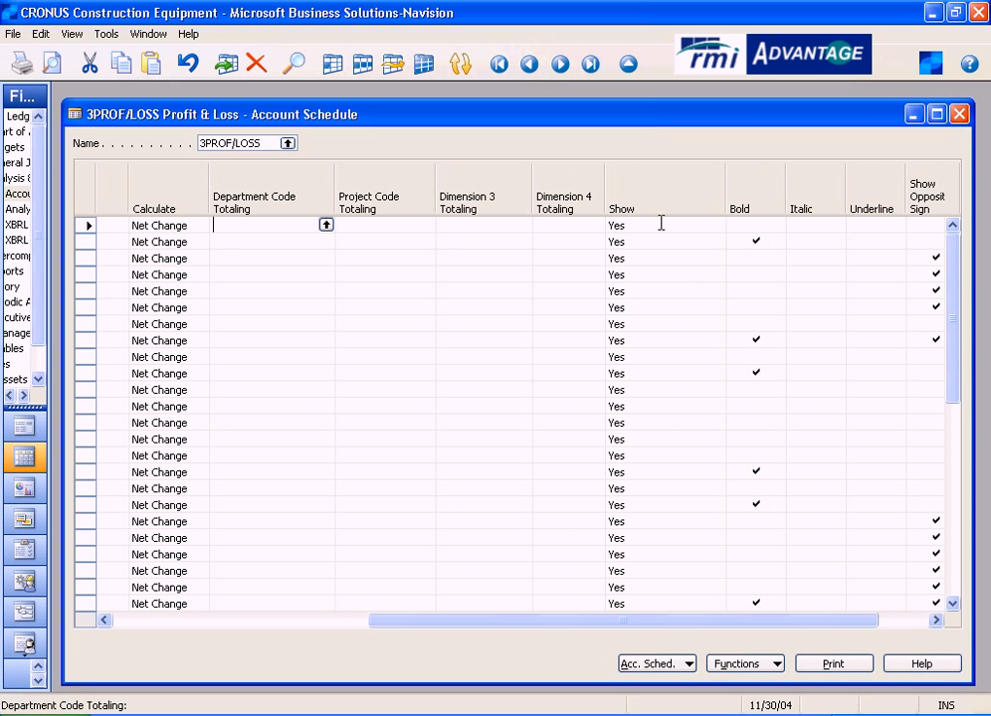
left_click(662, 227)
left_click(716, 226)
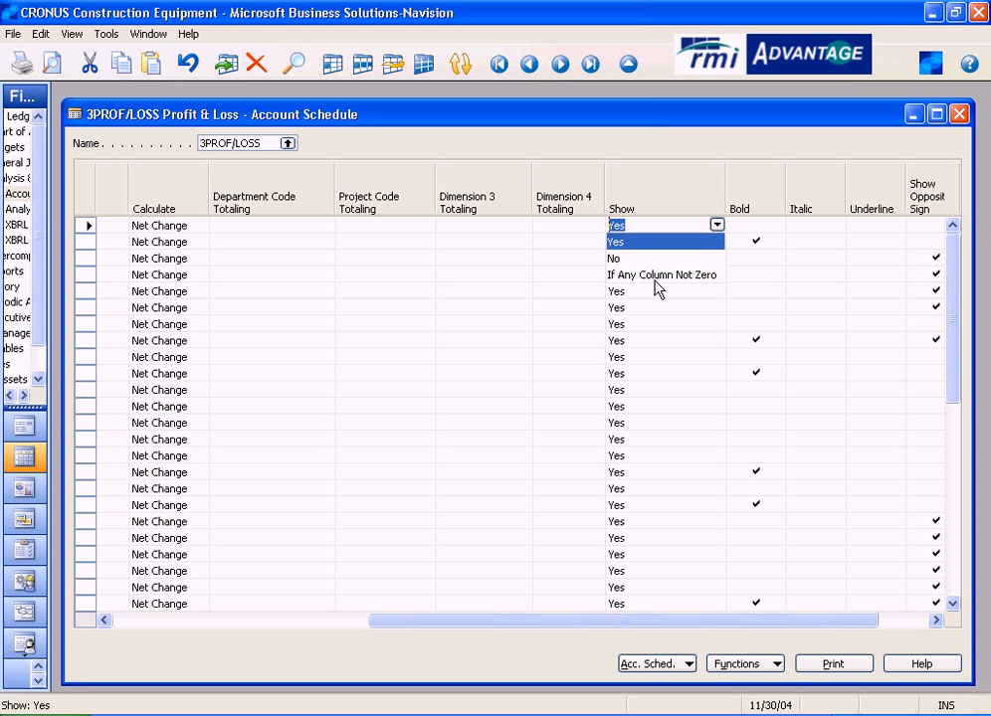
left_click(657, 224)
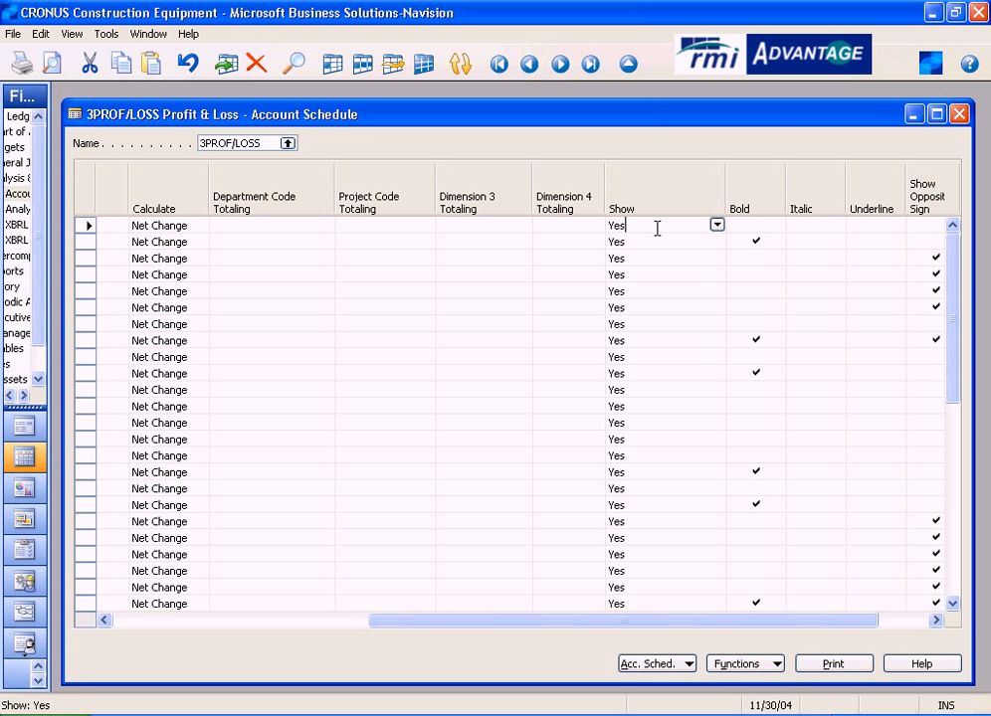
left_click(716, 226)
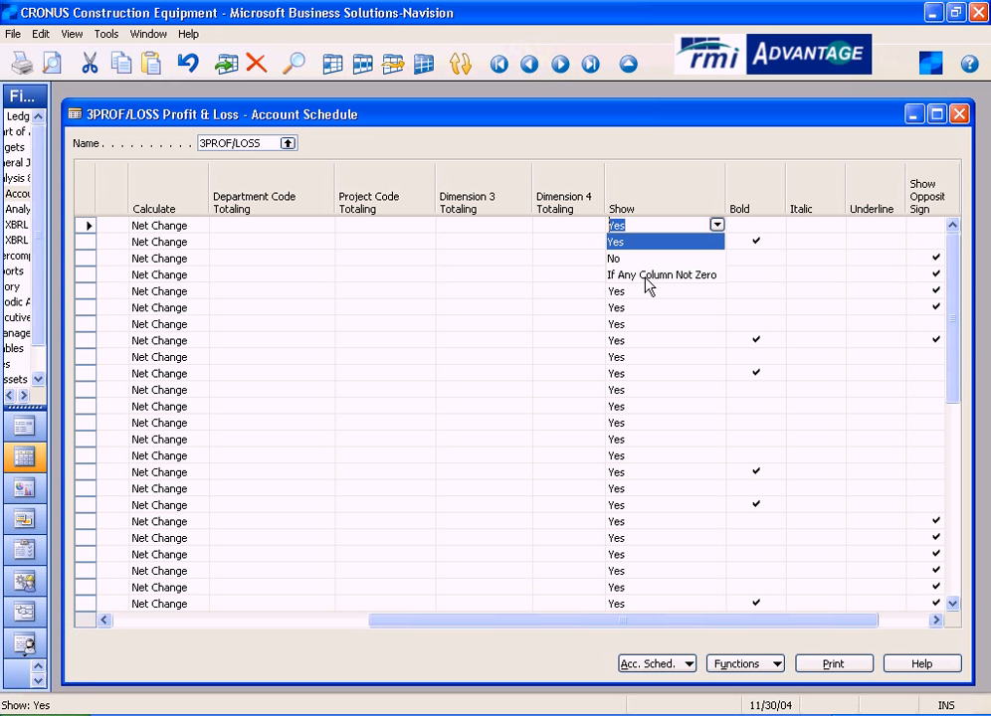
left_click(716, 227)
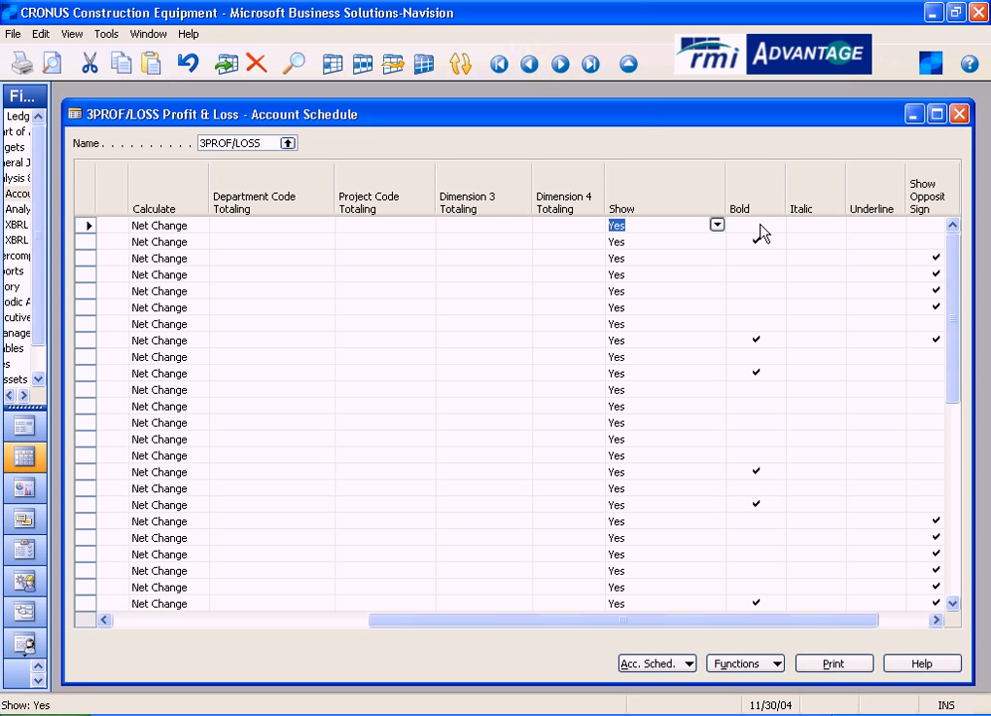
- Examine the schedule lines' print formatting settings, including Bold, Italic, Underline and Show Opposite Sign
left_click(755, 241)
left_click(917, 623)
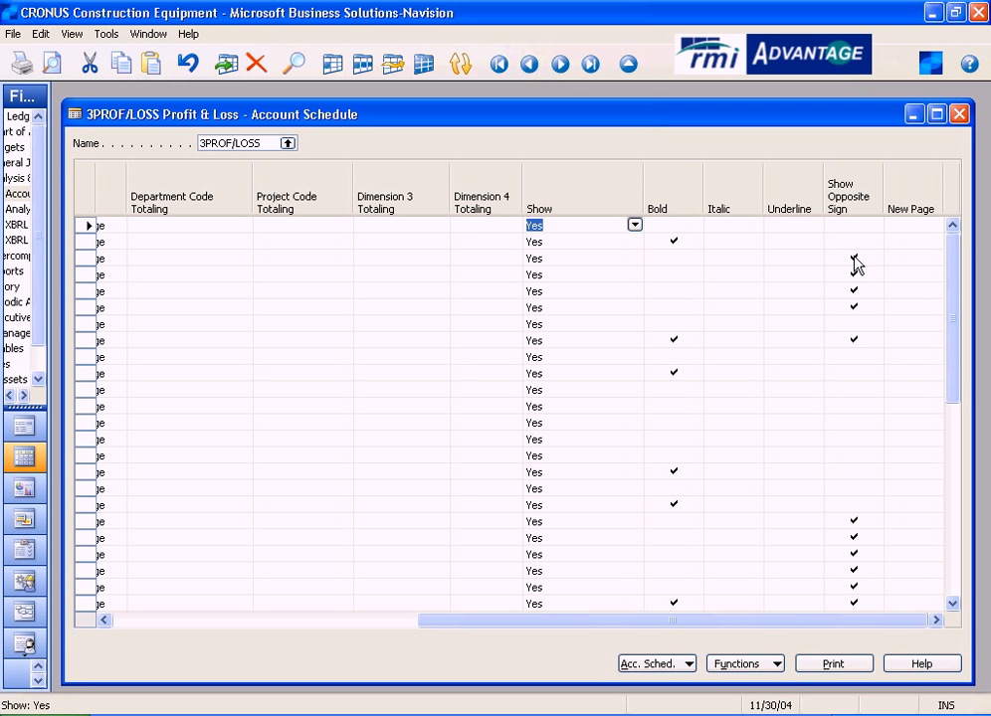
left_click_drag(772, 623, 400, 616)
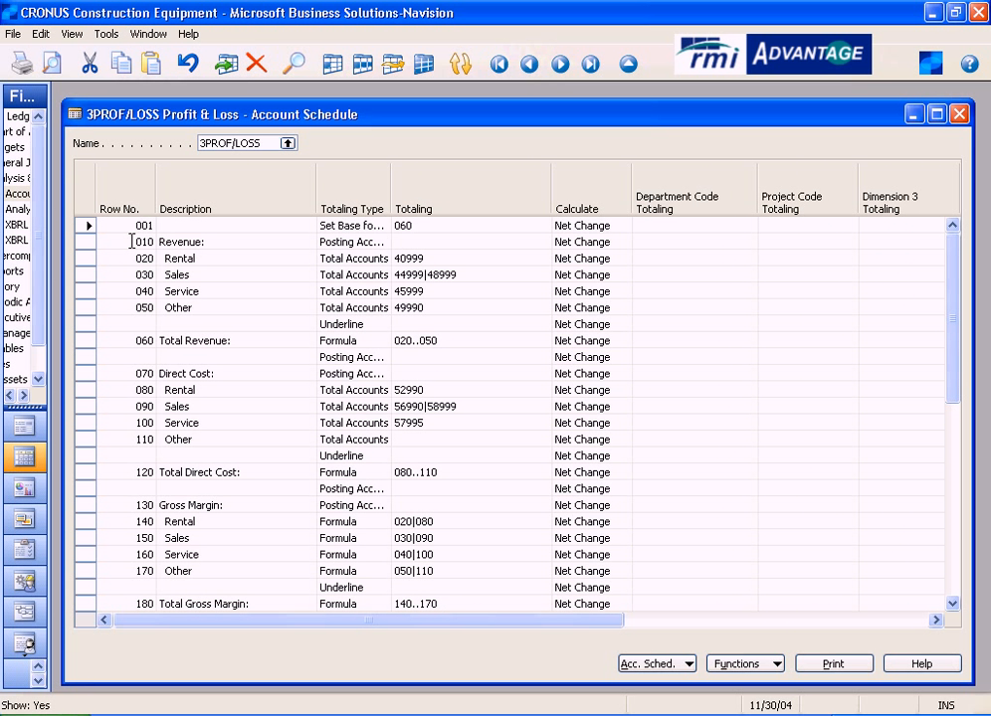
- Inspect row 020, Rental, and its Totaling account reference
left_click(85, 259)
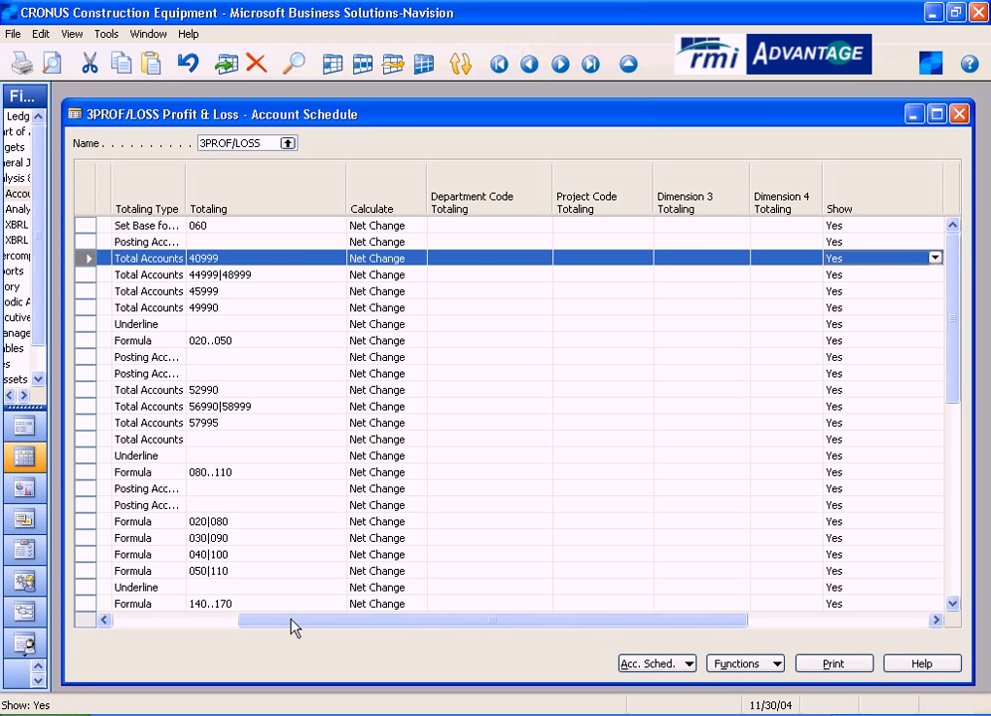
left_click(135, 622)
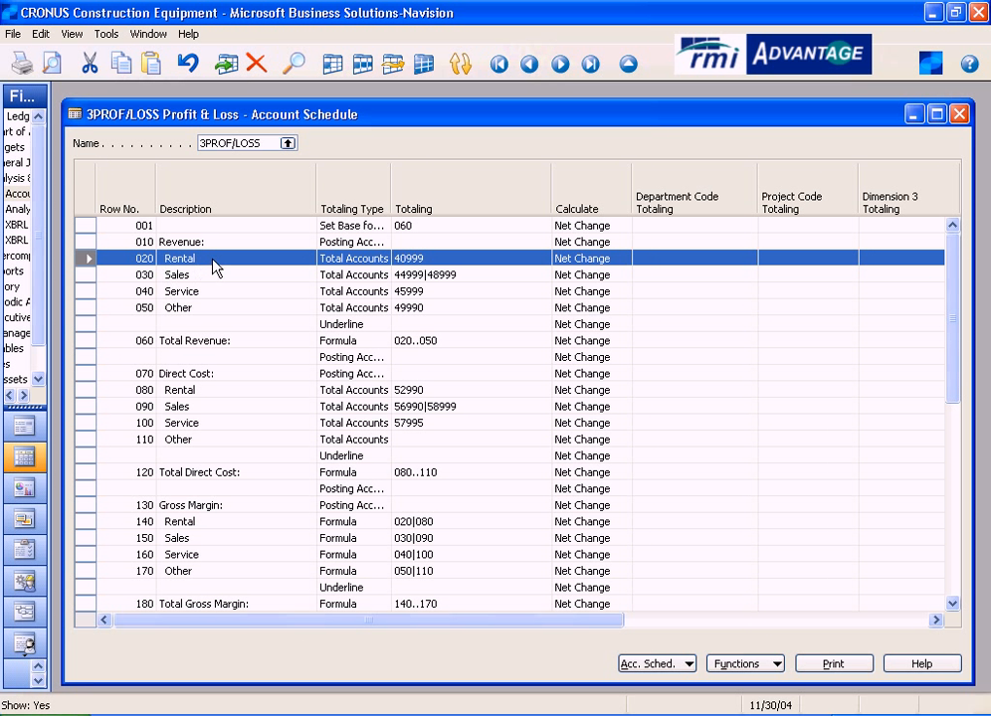
left_click(465, 259)
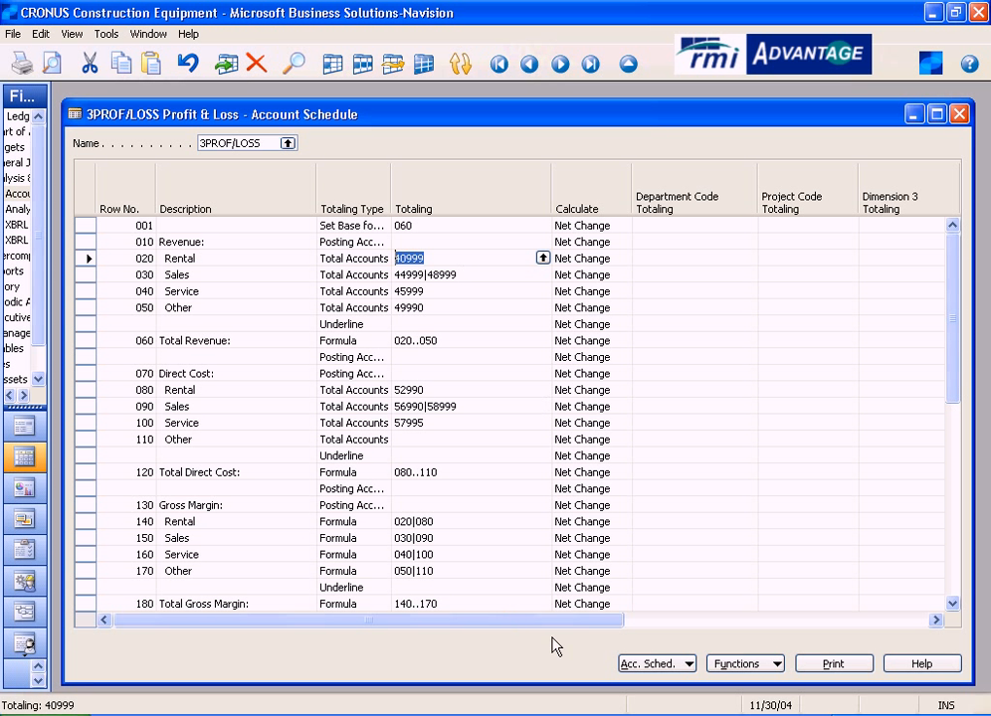
- Turn on New Page for row 020, Rental, and clear it again
left_click_drag(563, 628, 889, 634)
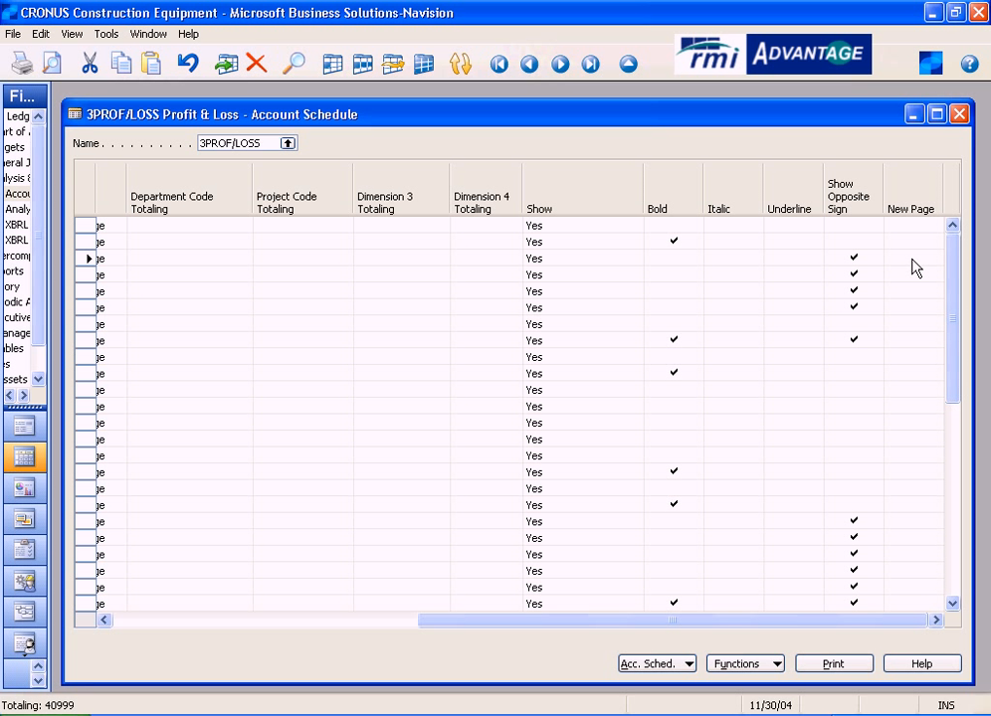
left_click(914, 258)
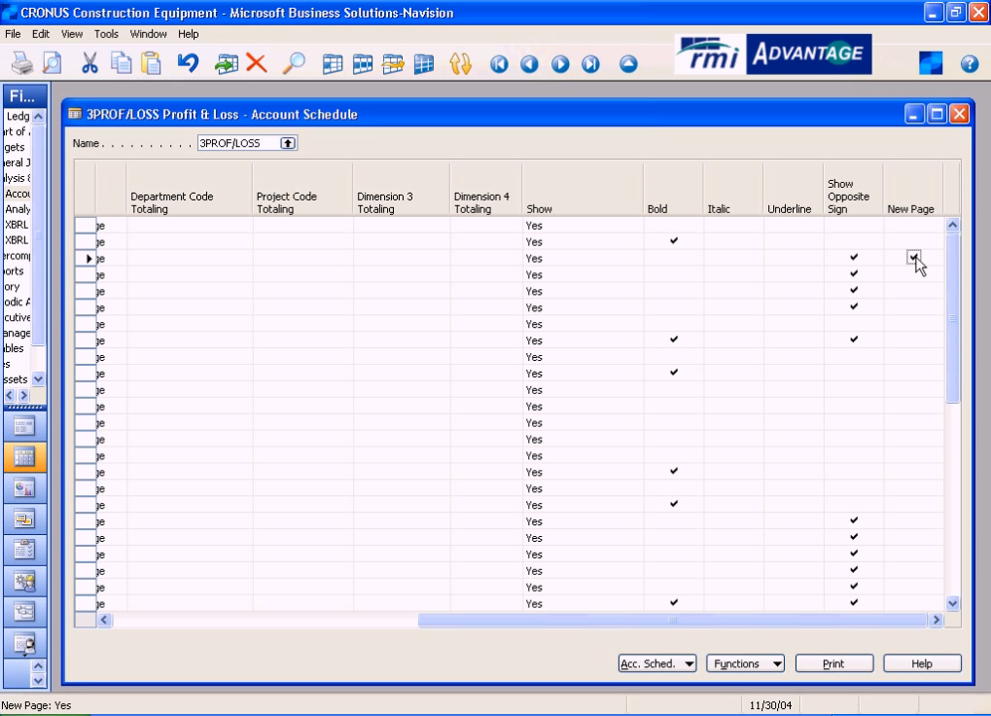
left_click(913, 257)
key("Return")
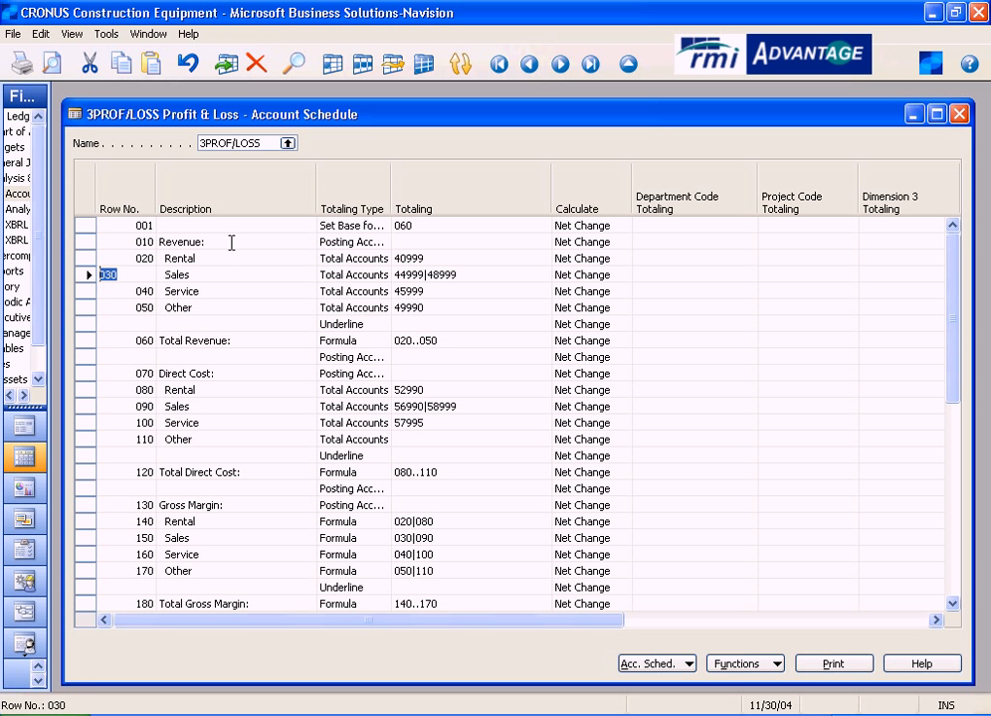
- Inspect the row number and description of row 010, Revenue, and check its Bold setting
left_click(144, 242)
left_click_drag(132, 242, 95, 242)
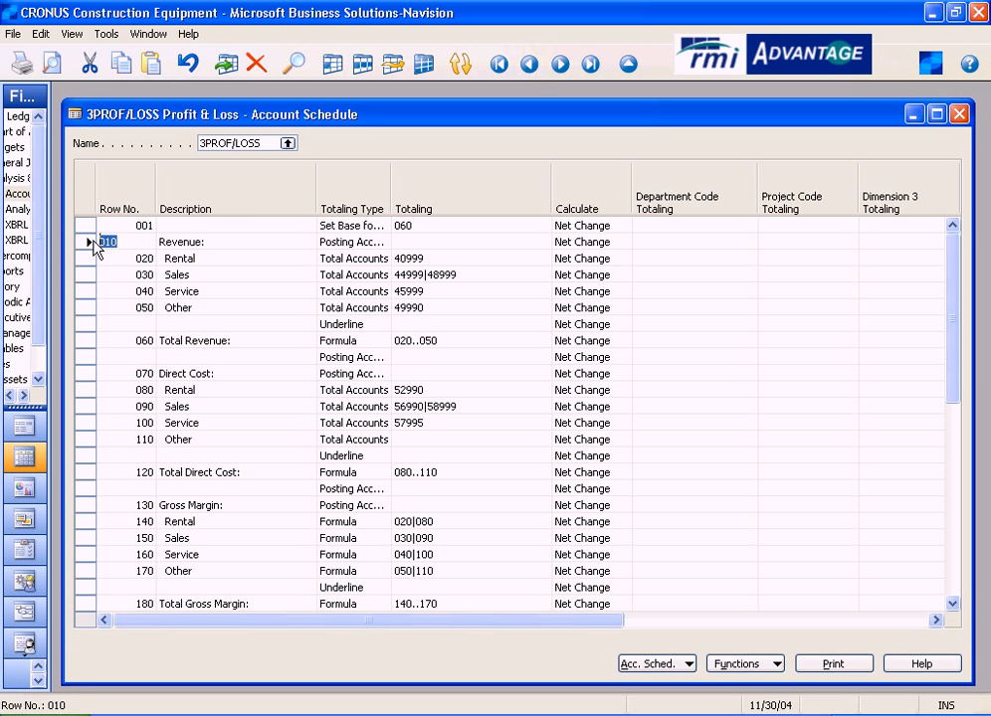
left_click(238, 242)
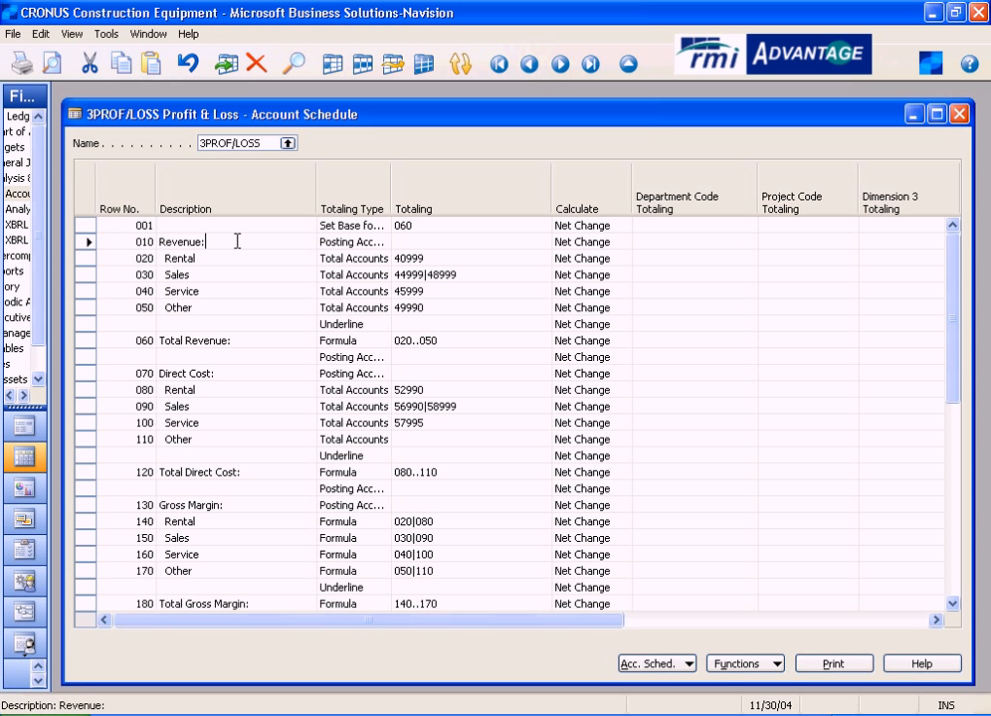
left_click_drag(557, 623, 901, 636)
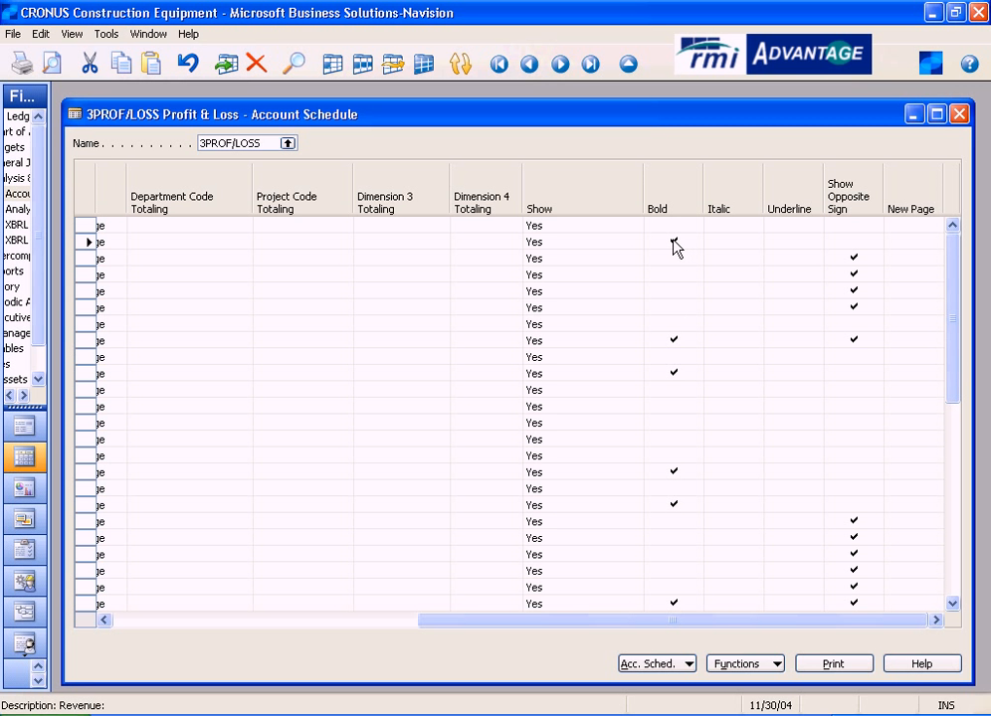
left_click_drag(646, 634, 322, 637)
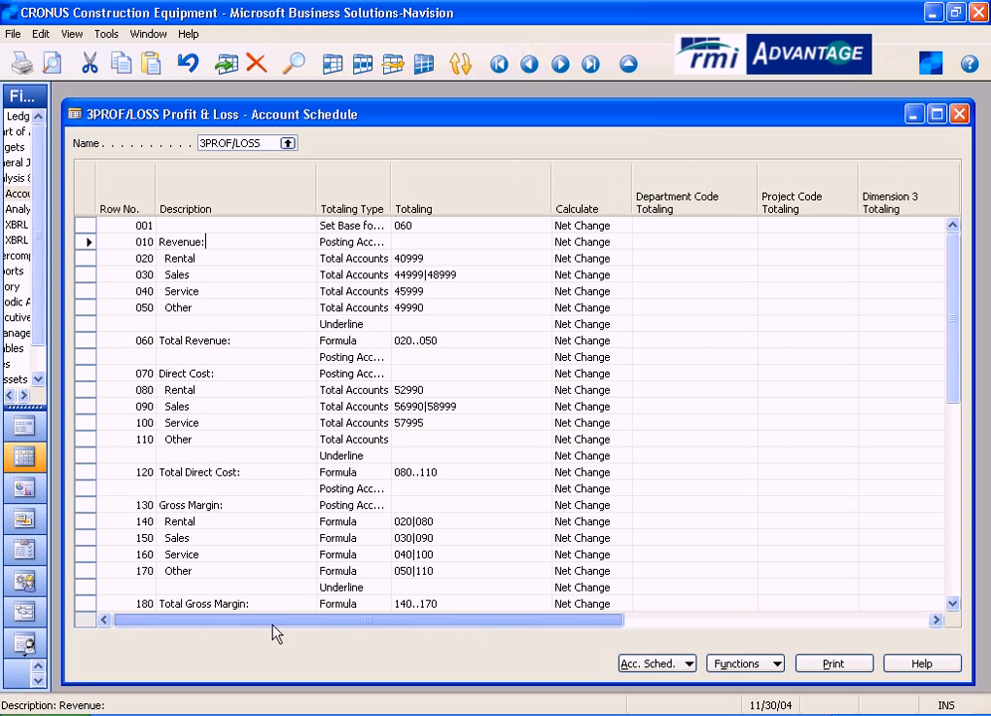
left_click(221, 239)
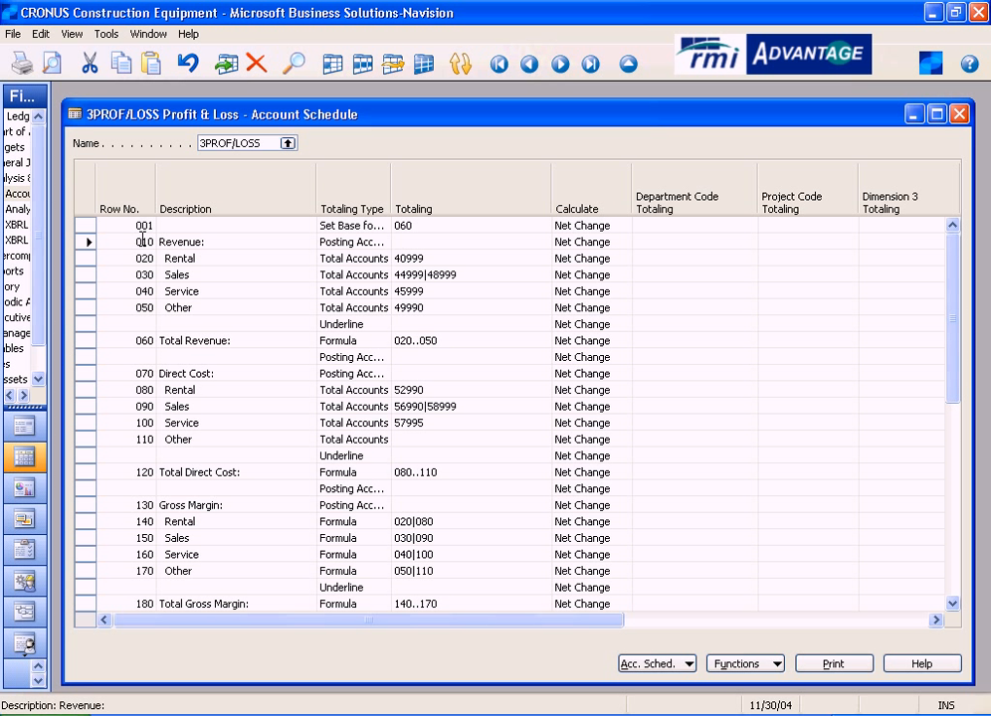
- Review the Totaling Type options for row 020, Rental, and leave Total Accounts selected
left_click(87, 260)
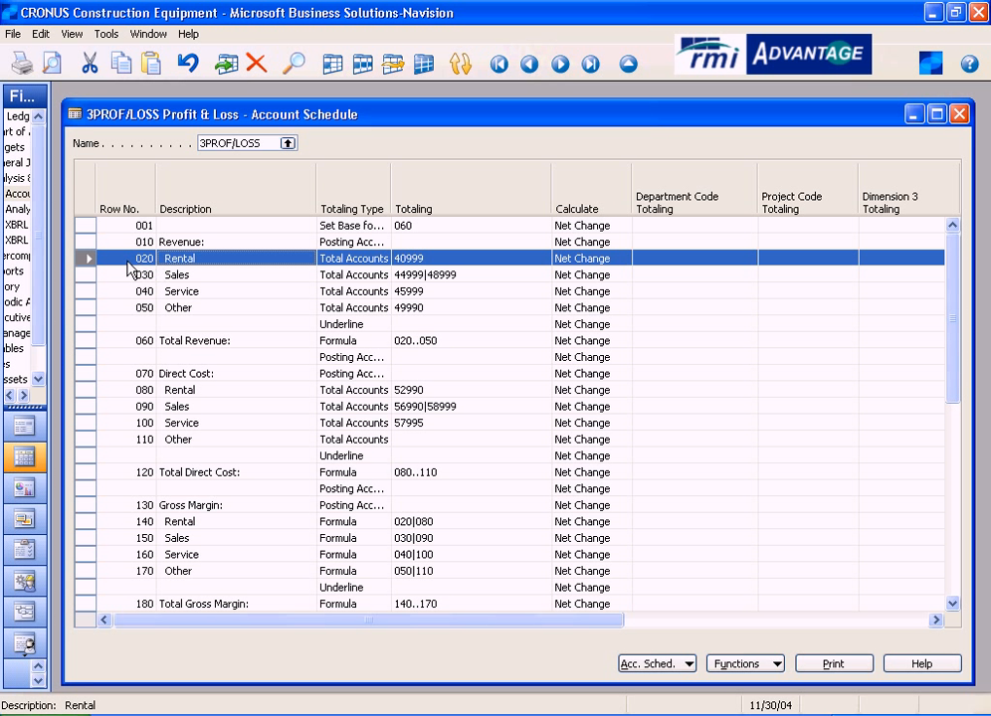
left_click(212, 258)
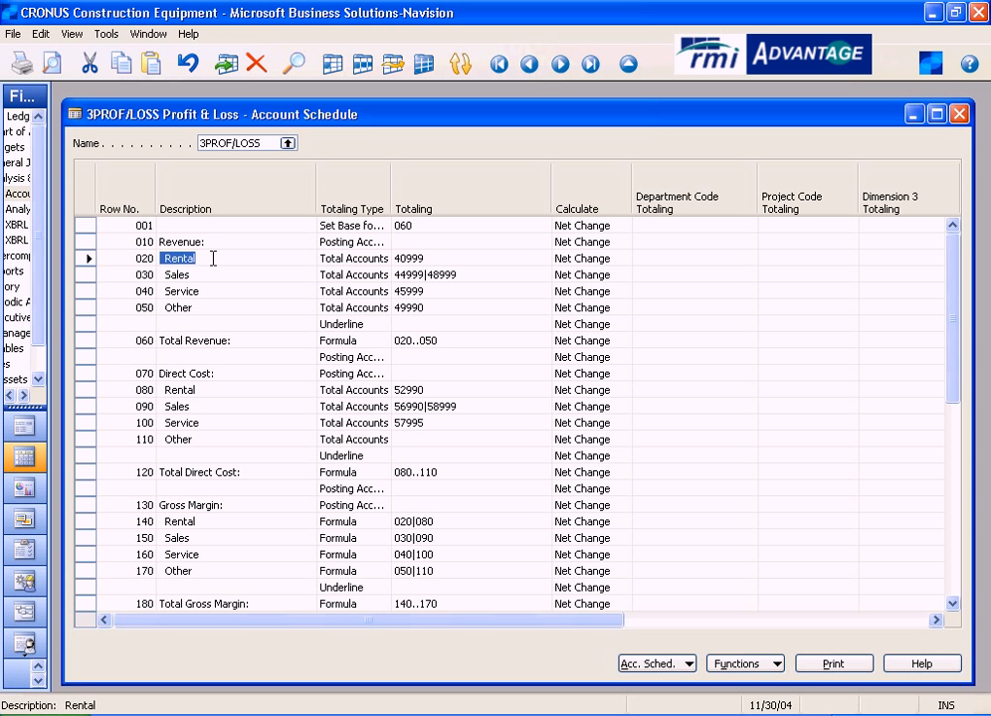
left_click(368, 258)
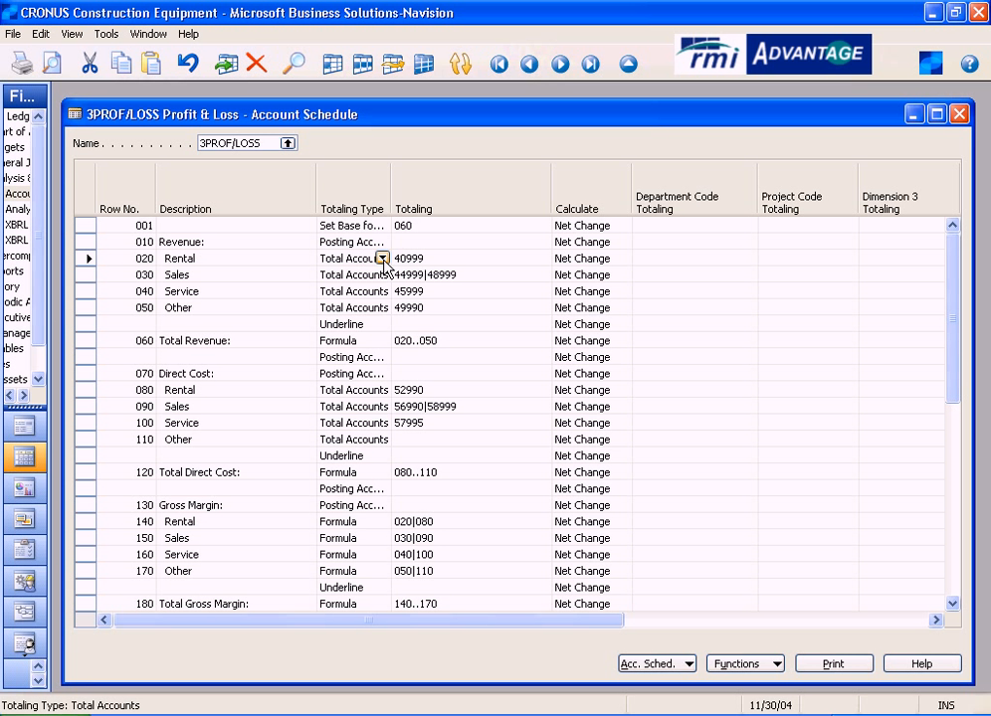
left_click(383, 260)
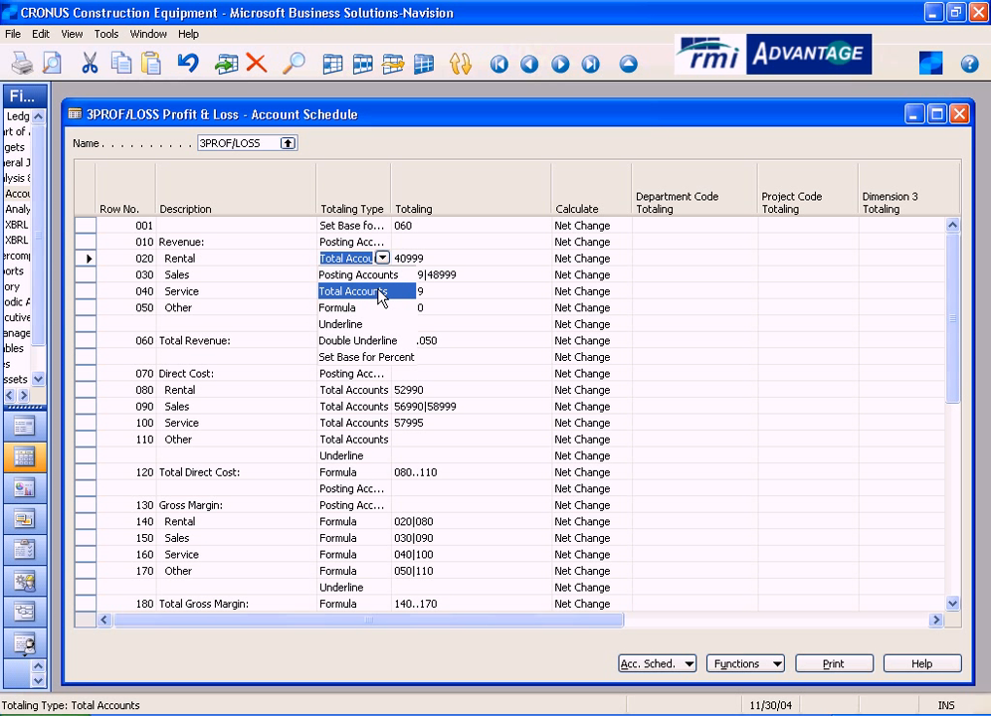
left_click(384, 260)
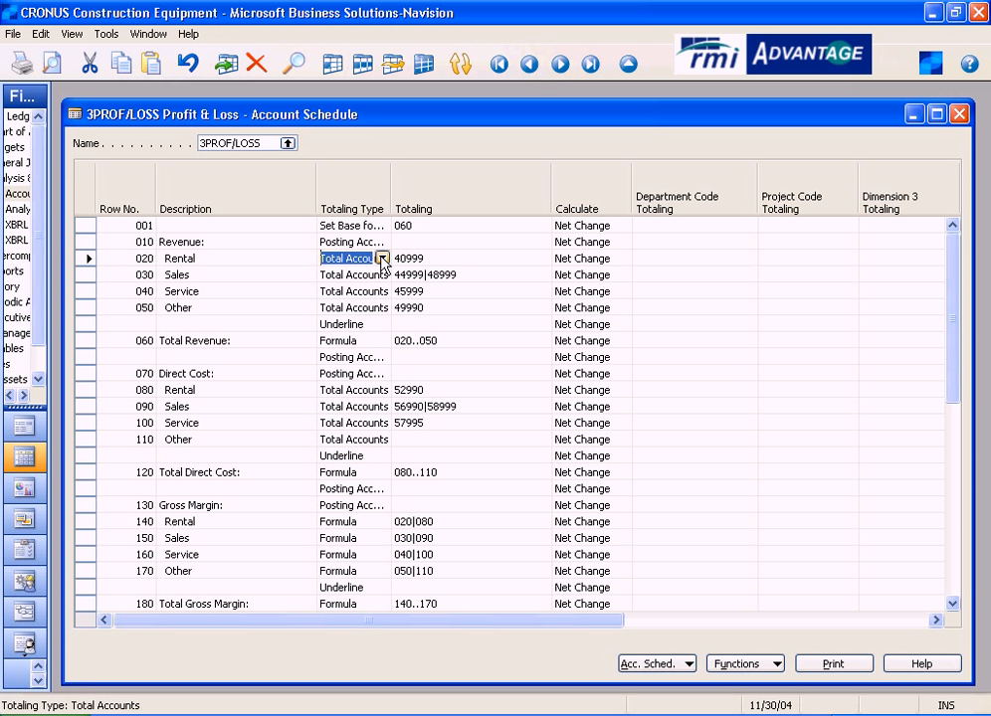
- Look up the Rental row's totaling account 40999 in the G/L Account List, check its account type, and cancel the lookup
left_click(464, 252)
left_click(542, 258)
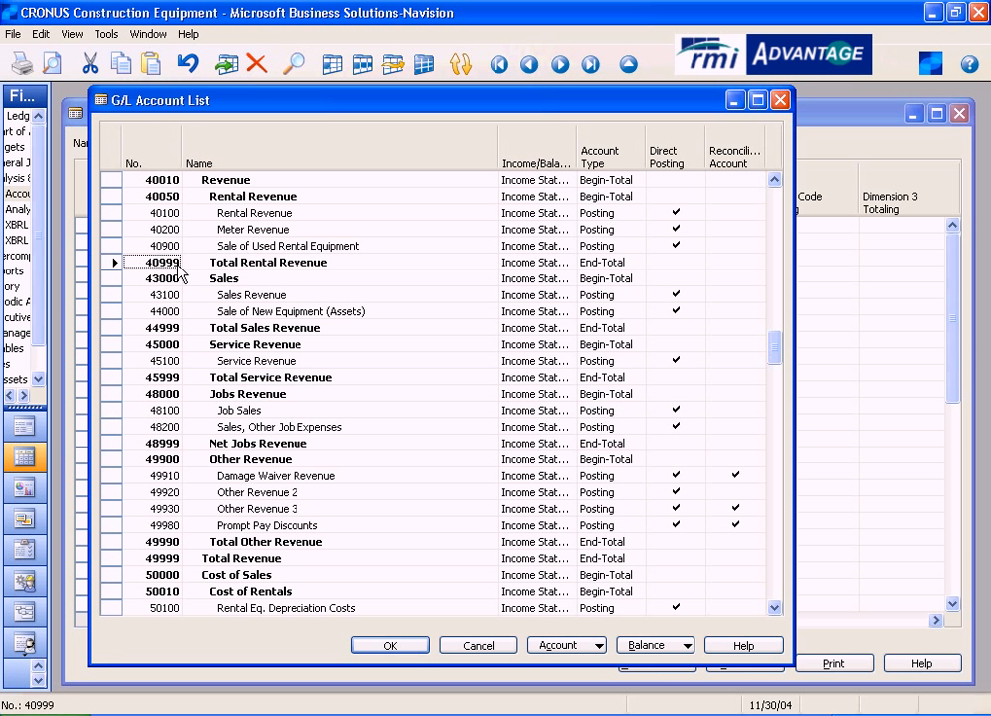
left_click(613, 264)
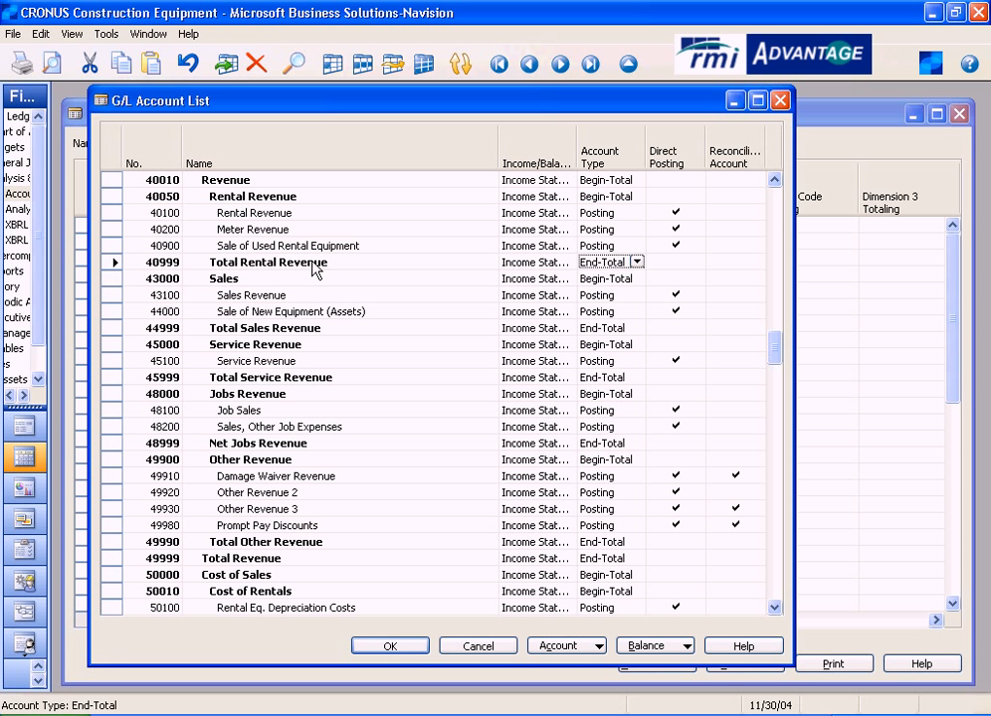
left_click(468, 645)
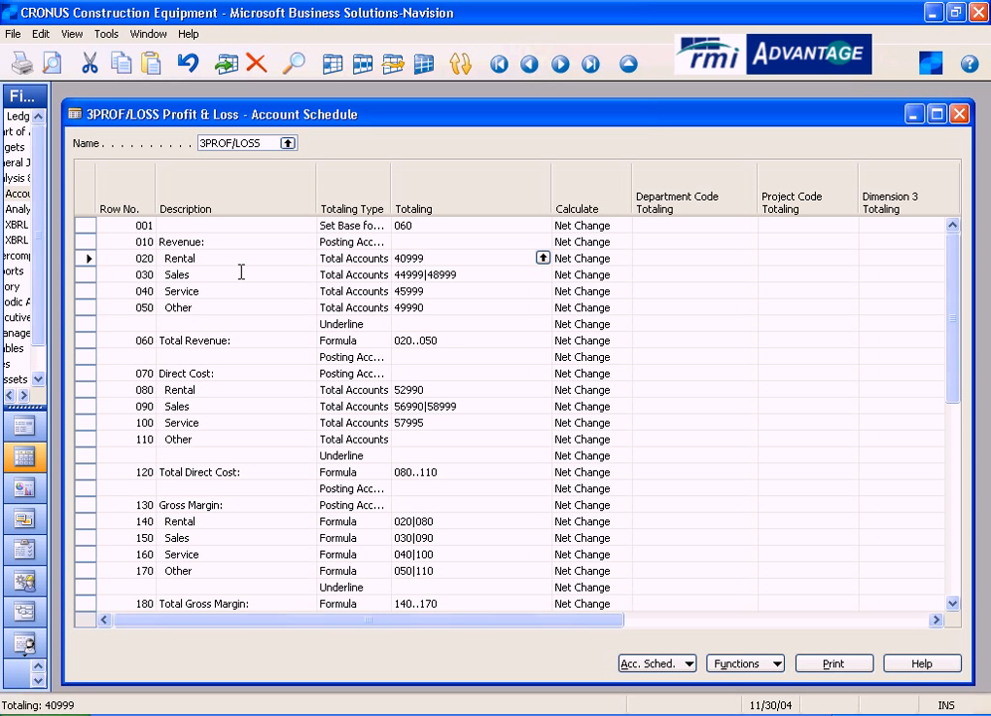
- Inspect row 030, Sales, and look up its first totaling account, 44999, in the G/L Account List
left_click(101, 275)
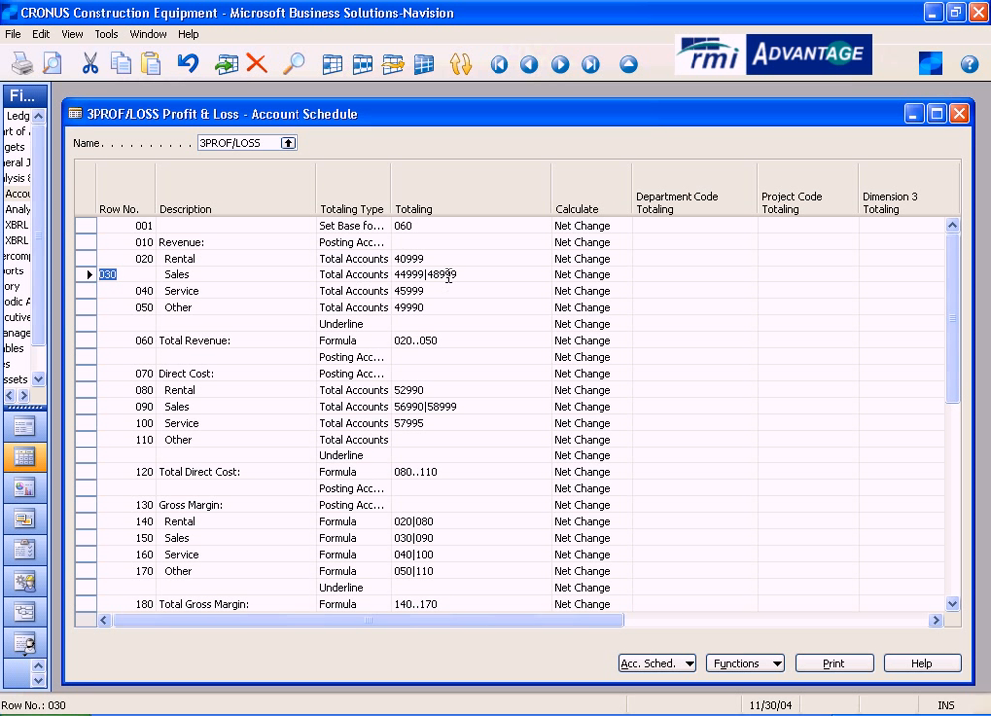
left_click(477, 275)
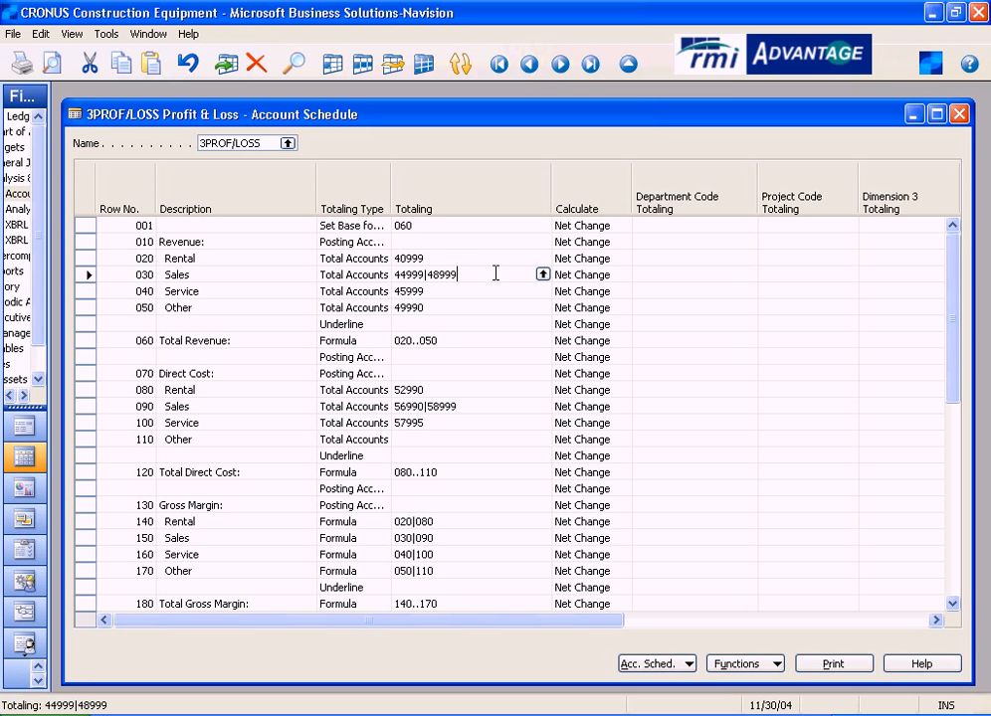
left_click(542, 274)
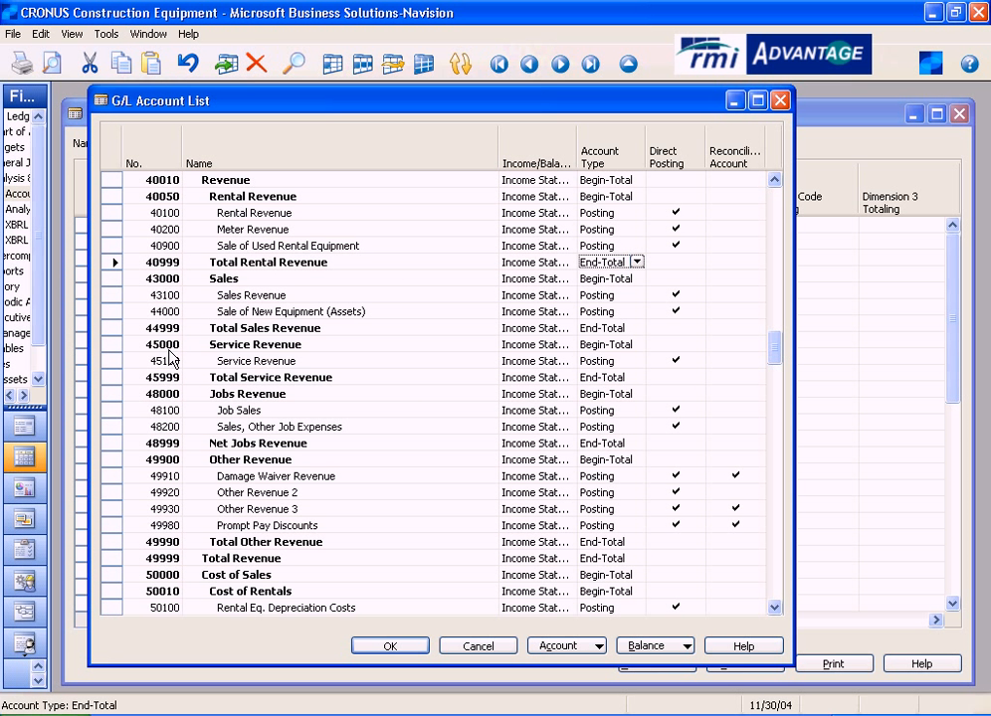
left_click(115, 330)
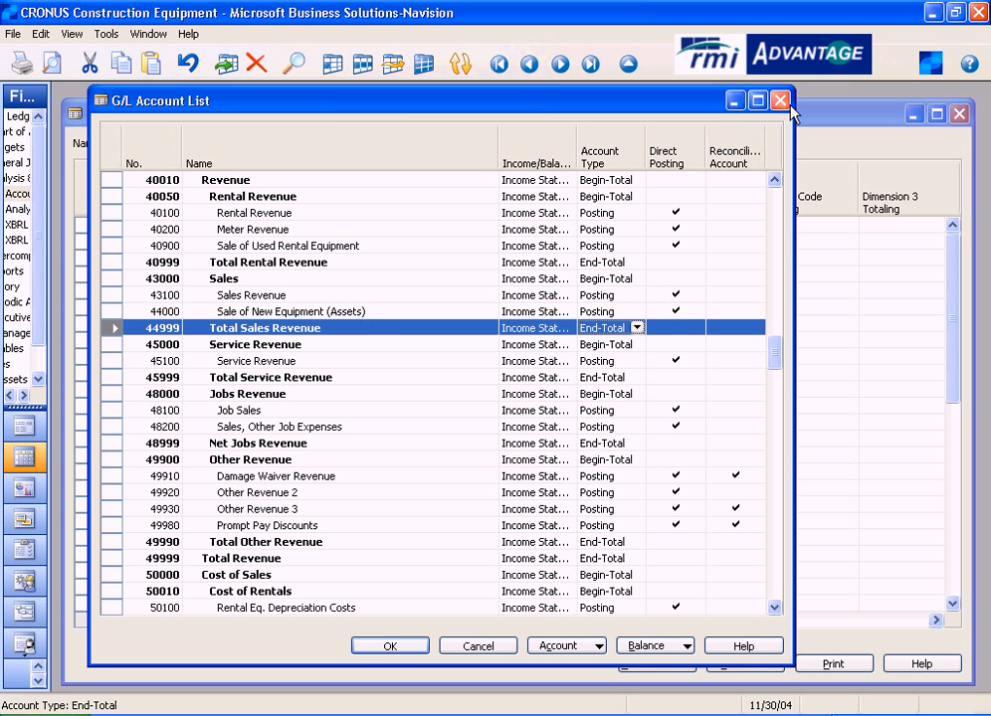
key("Return")
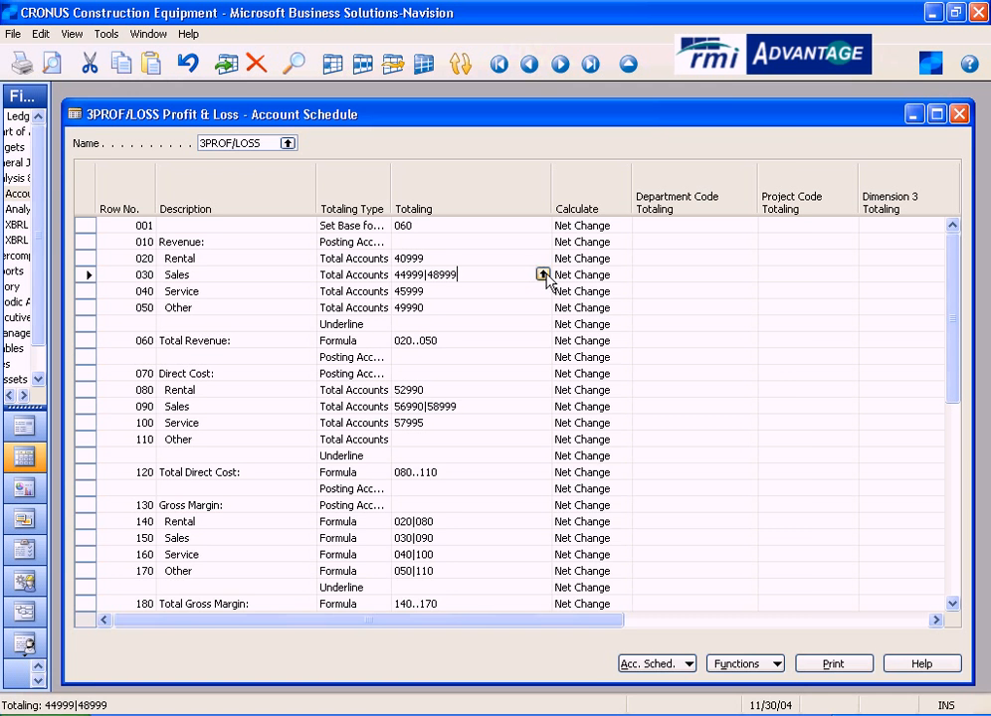
- Compare accounts 48999 and 44999 in the Sales row's G/L account lookup, and close the list without changing the Totaling value
left_click(543, 273)
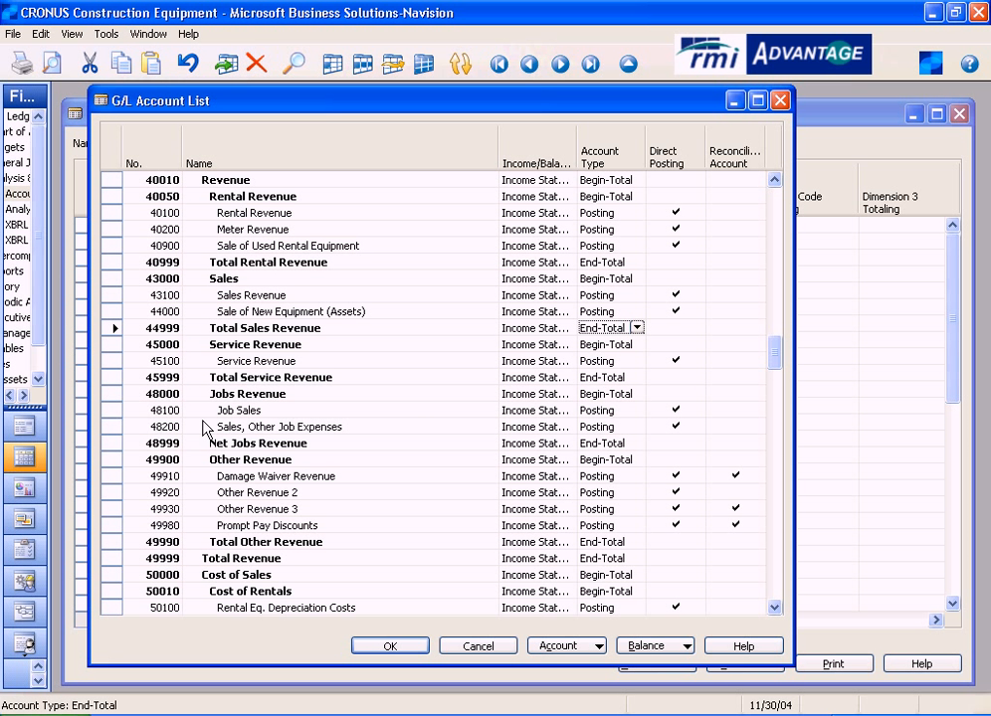
left_click(113, 444)
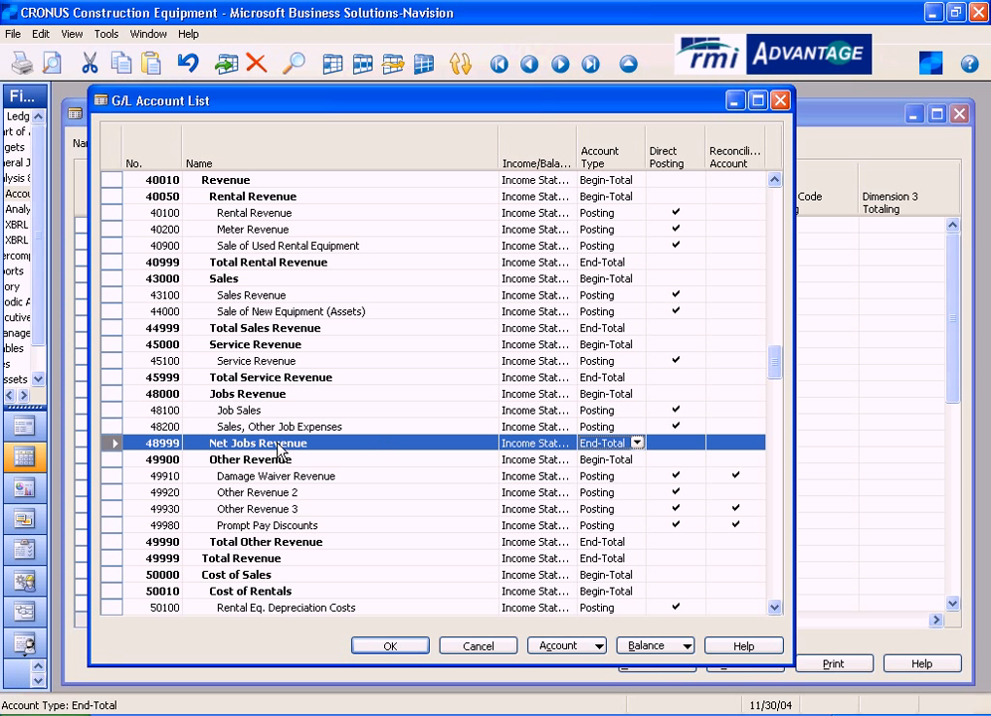
left_click(111, 331)
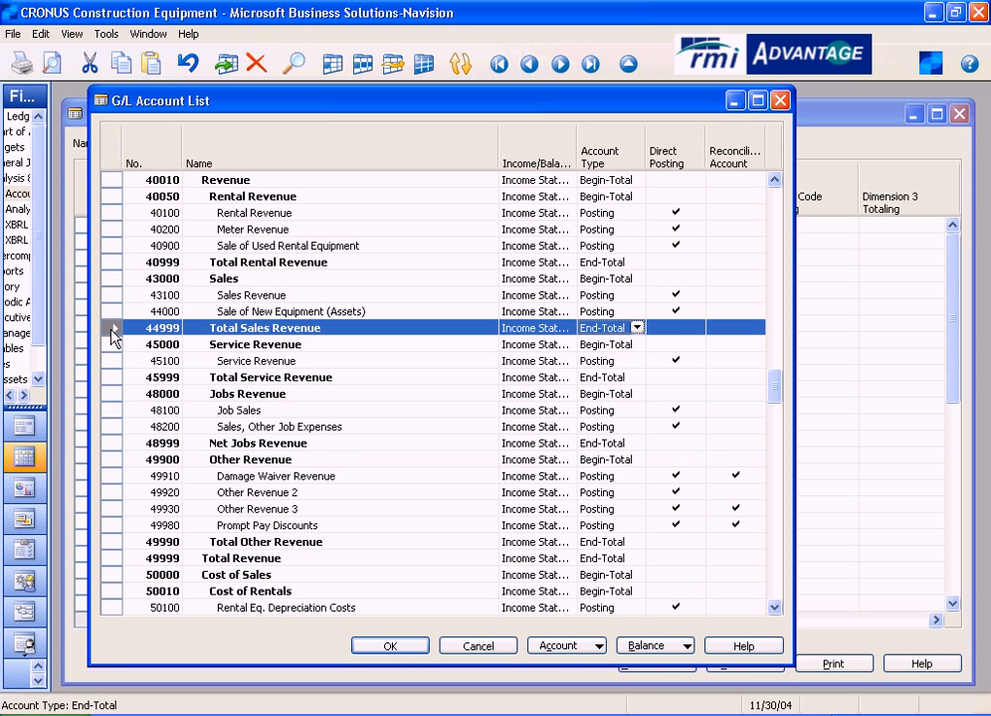
left_click(778, 100)
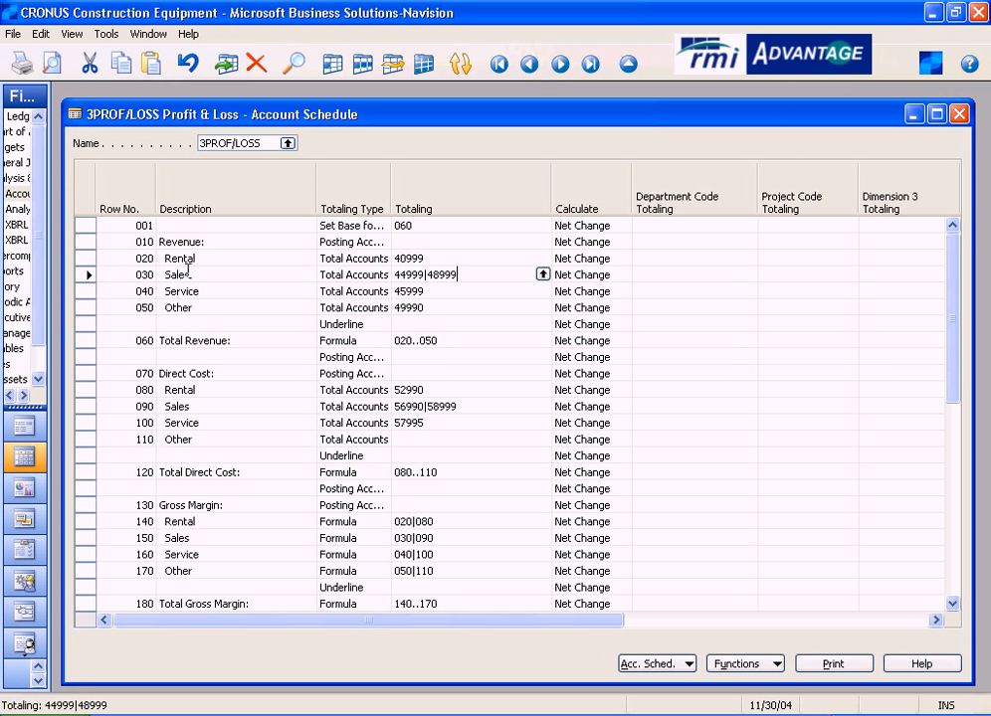
- Inspect the Underline row above Total Revenue and the Formula totaling type and Totaling range of row 060
left_click(400, 267)
left_click(374, 324)
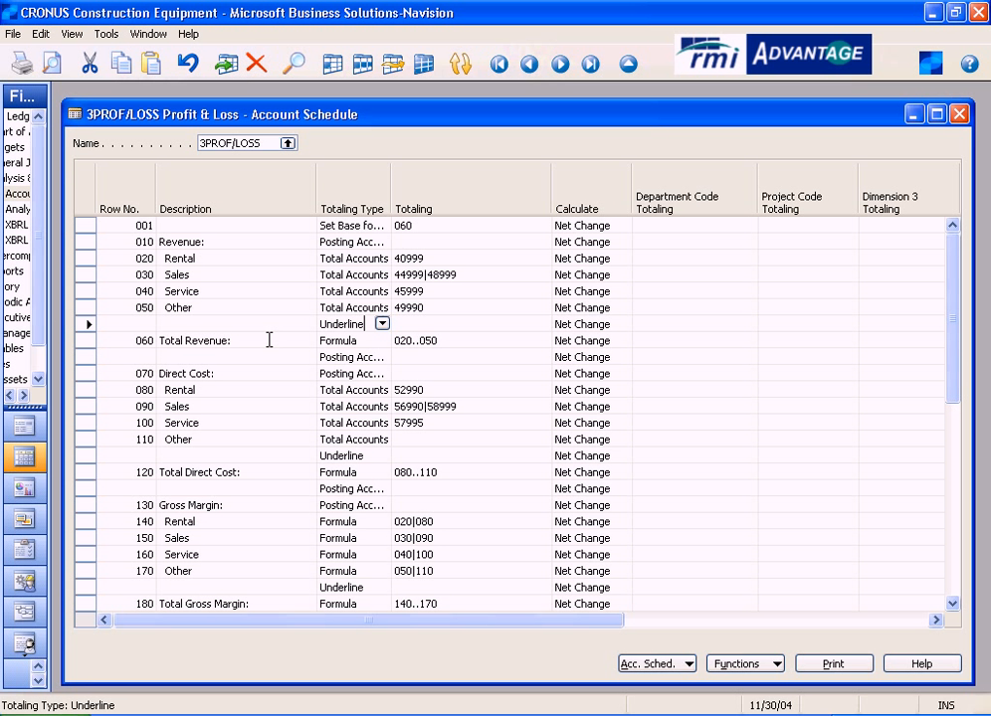
left_click(91, 341)
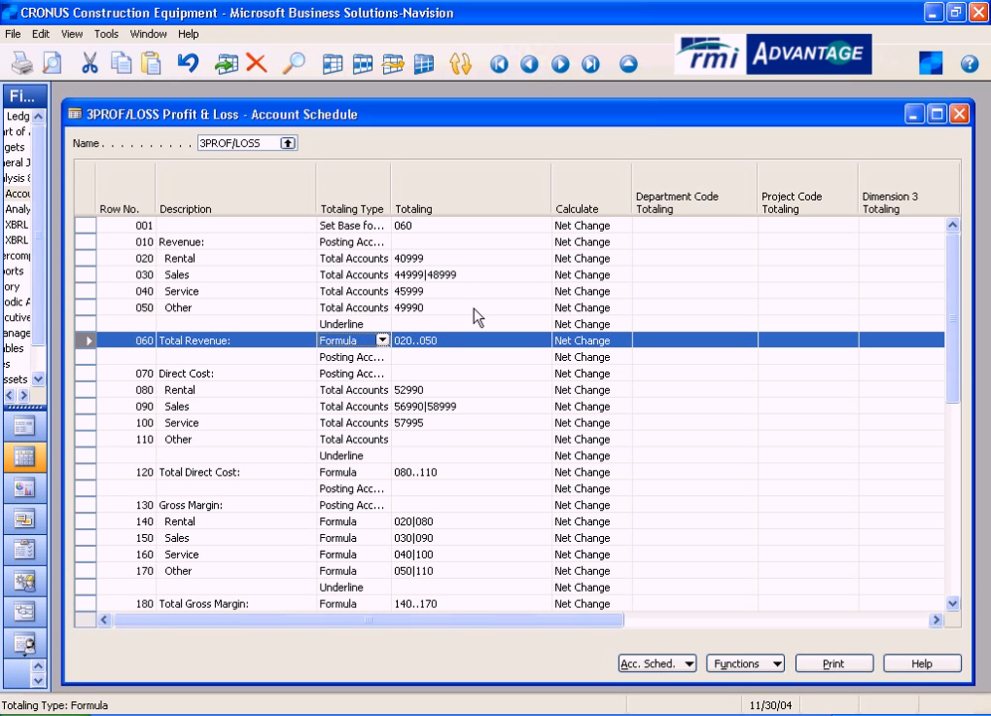
left_click(353, 342)
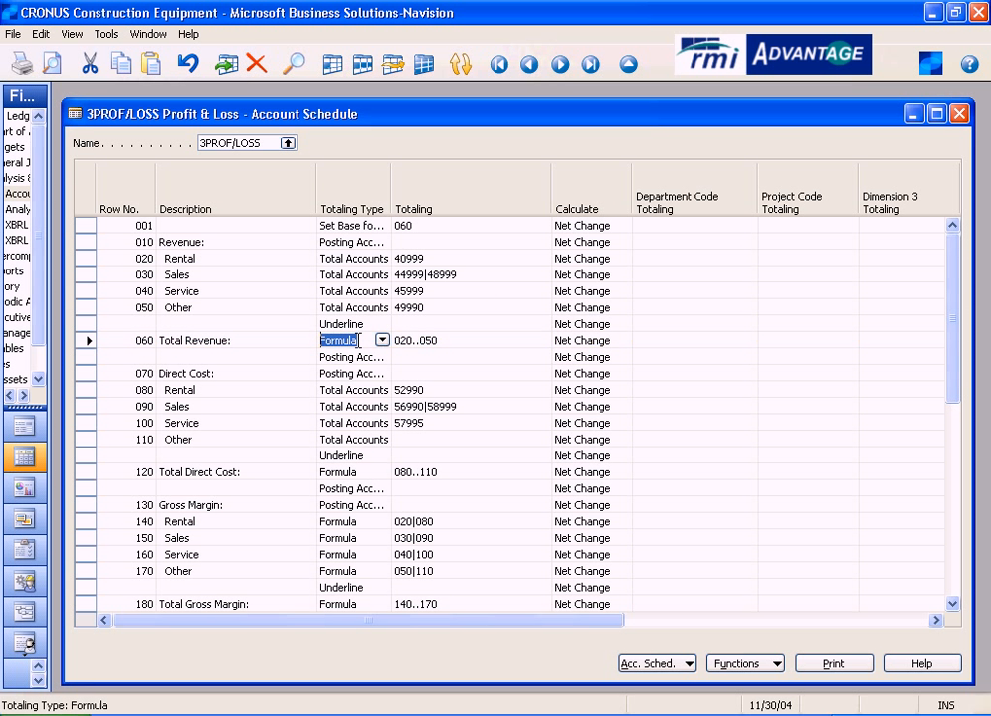
left_click(368, 340)
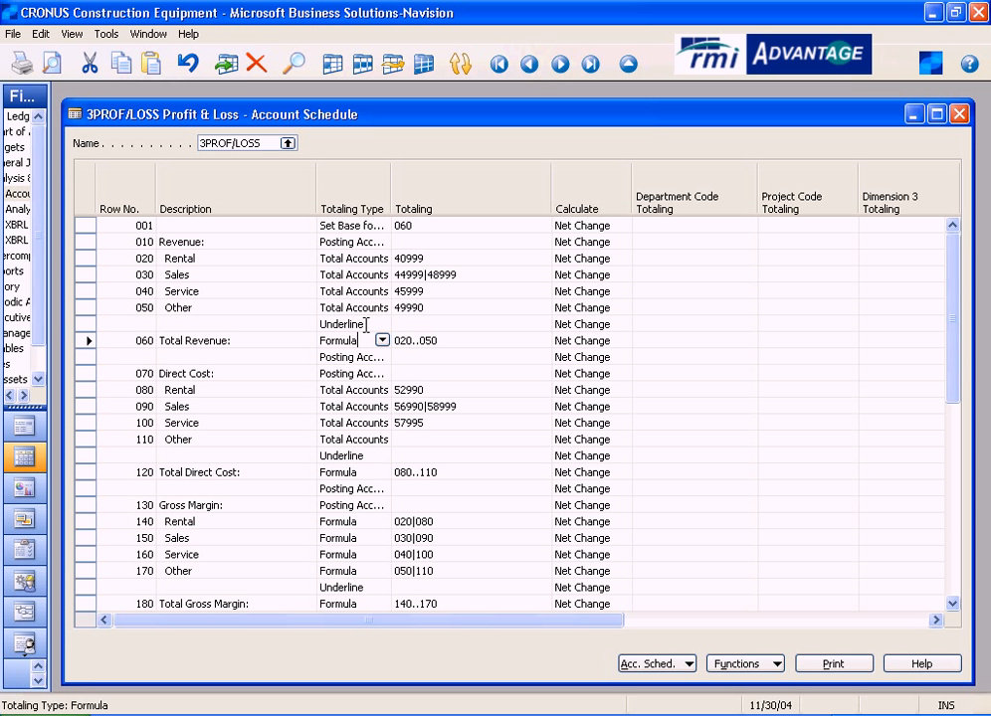
left_click(444, 340)
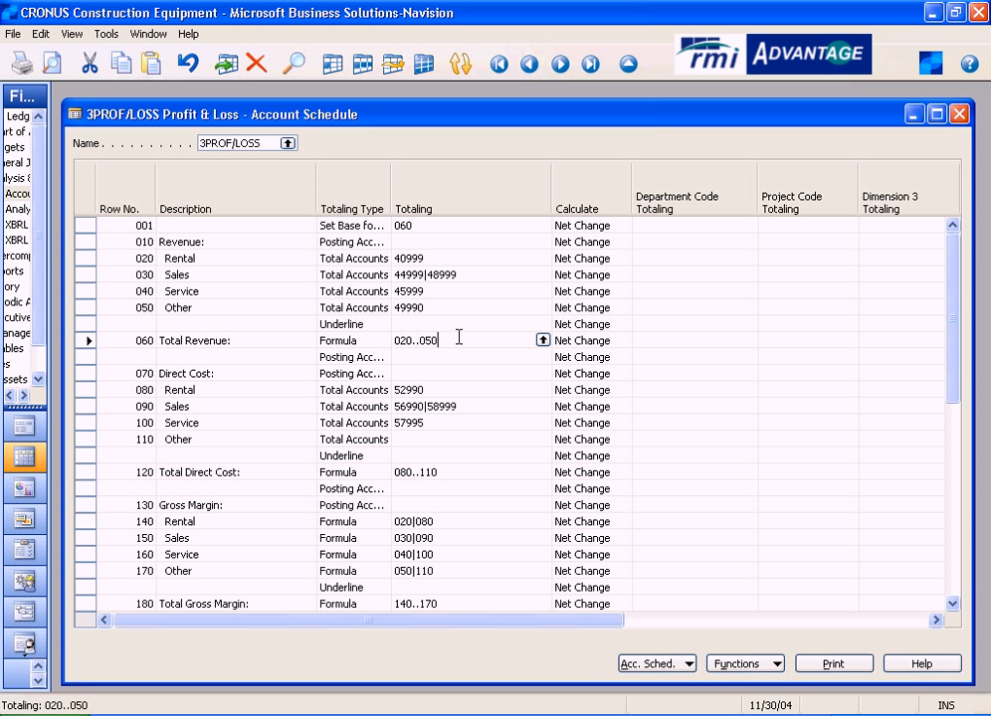
- Trace the Total Revenue formula through revenue rows 020 to 050 and their totaling accounts, ending on row 060's Totaling value
left_click(143, 258)
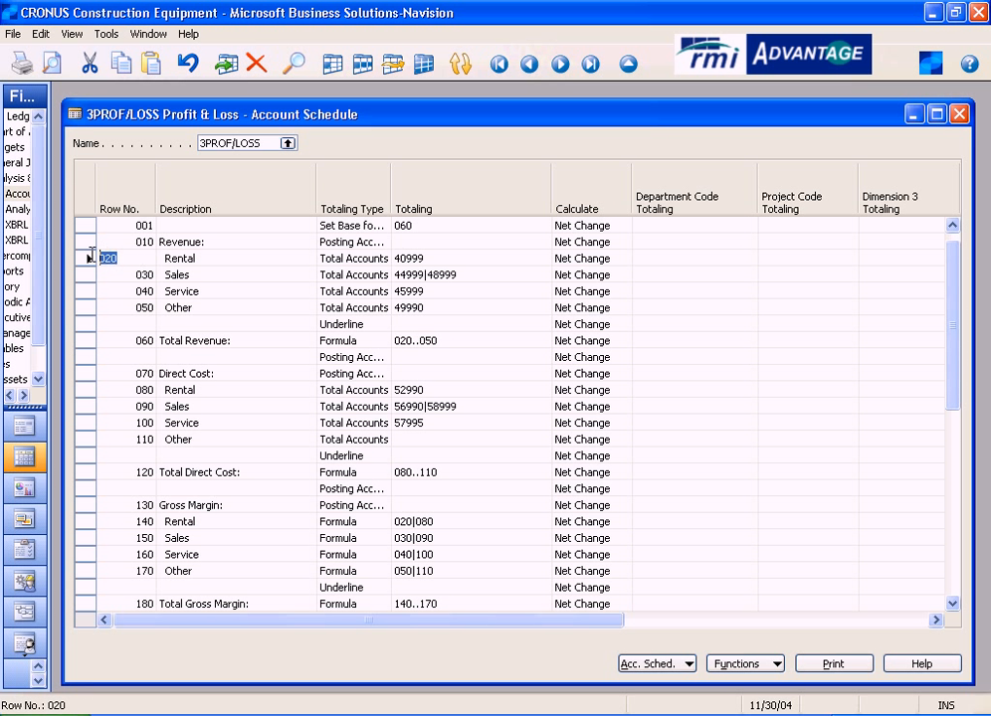
left_click(139, 308)
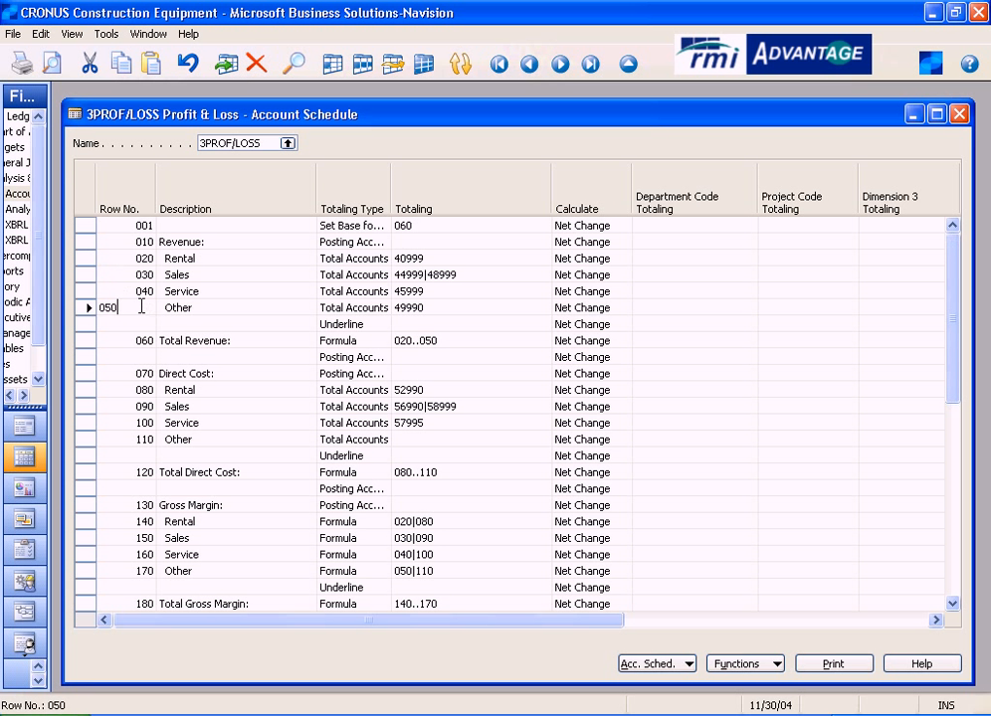
left_click(444, 257)
key("Down")
key("Down")
key("Down")
left_click(463, 343)
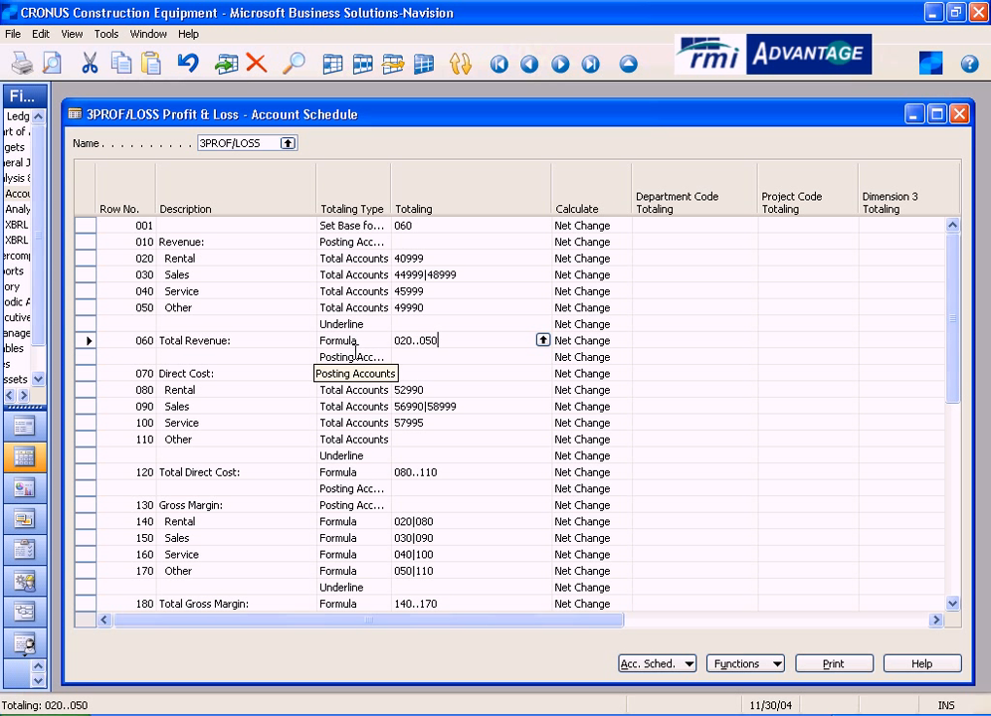
- Look up the Direct Cost Rental row's totaling account 52990 in the G/L Account List, and cancel the lookup
left_click(249, 372)
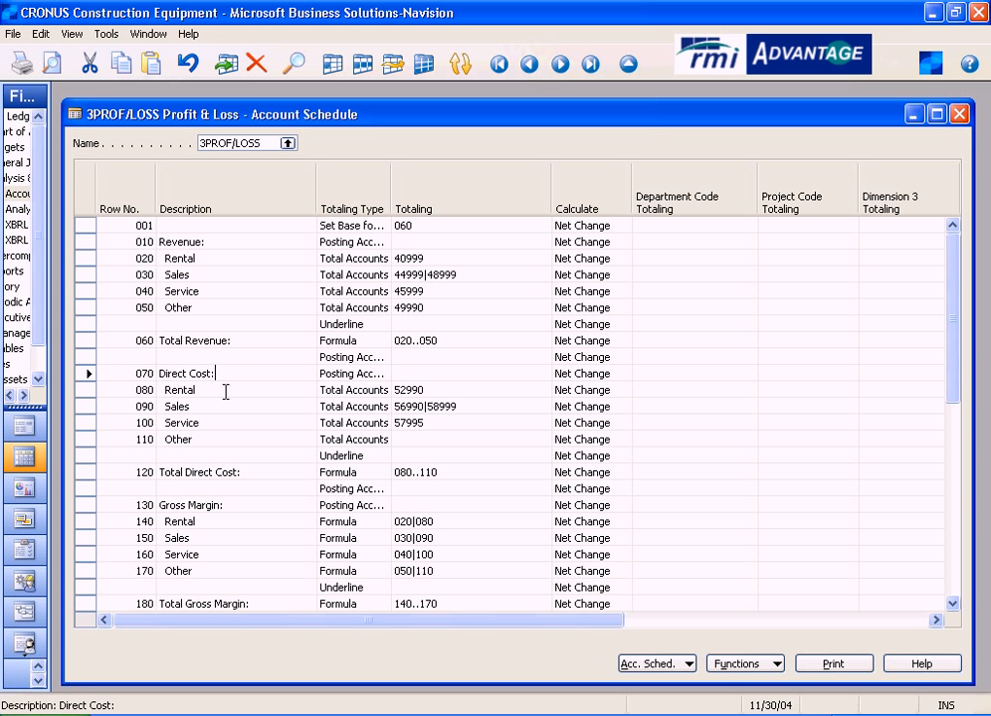
left_click(461, 391)
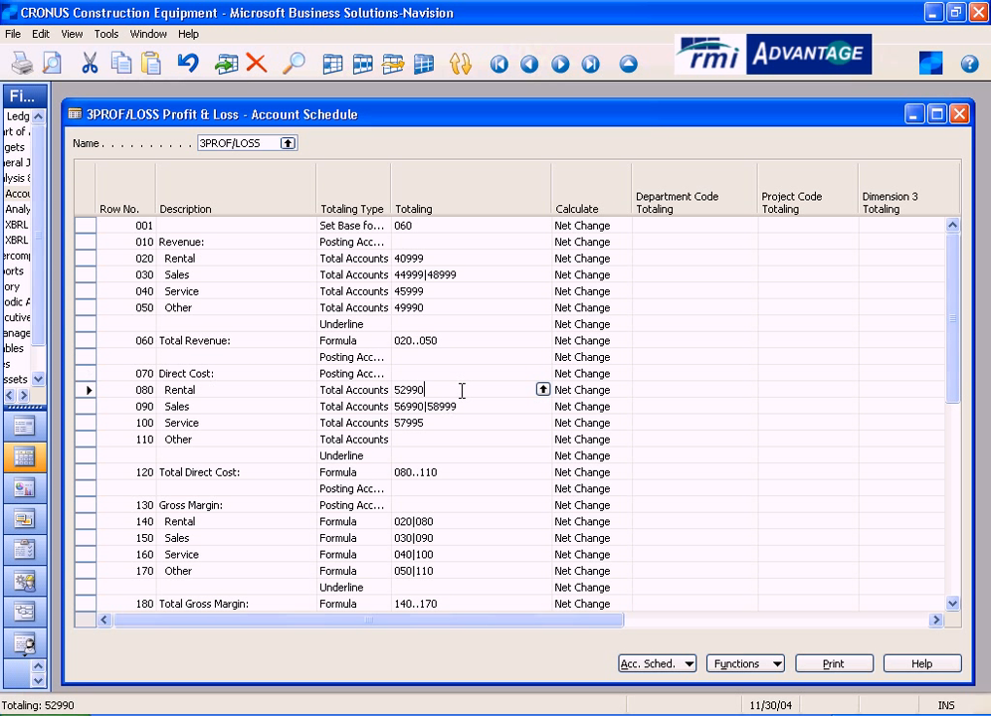
left_click(542, 389)
type("52")
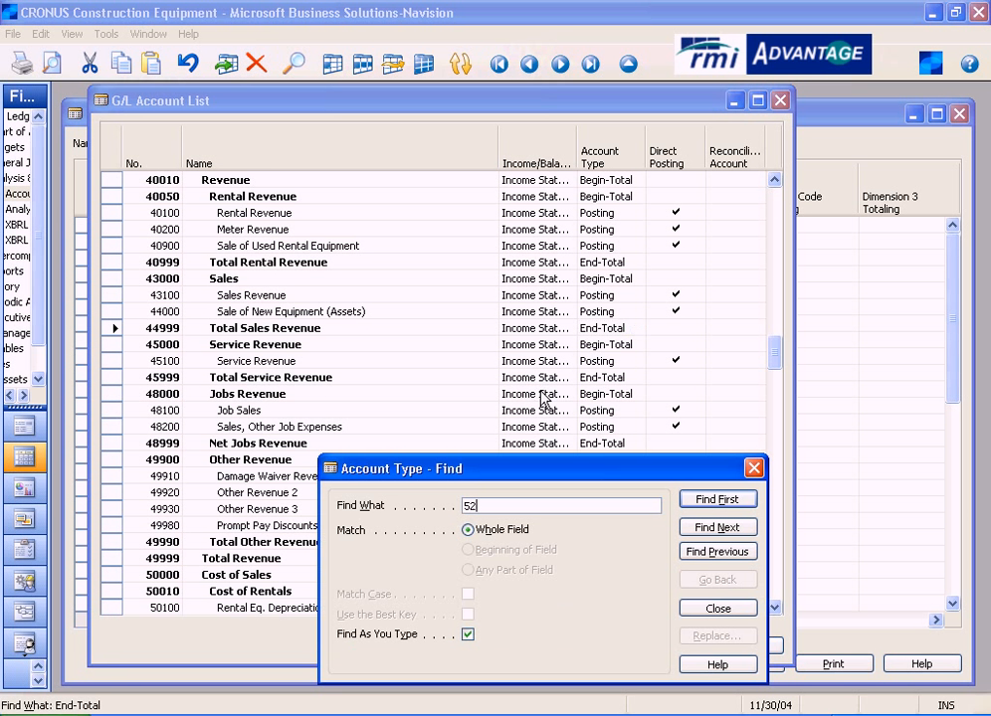
type("990")
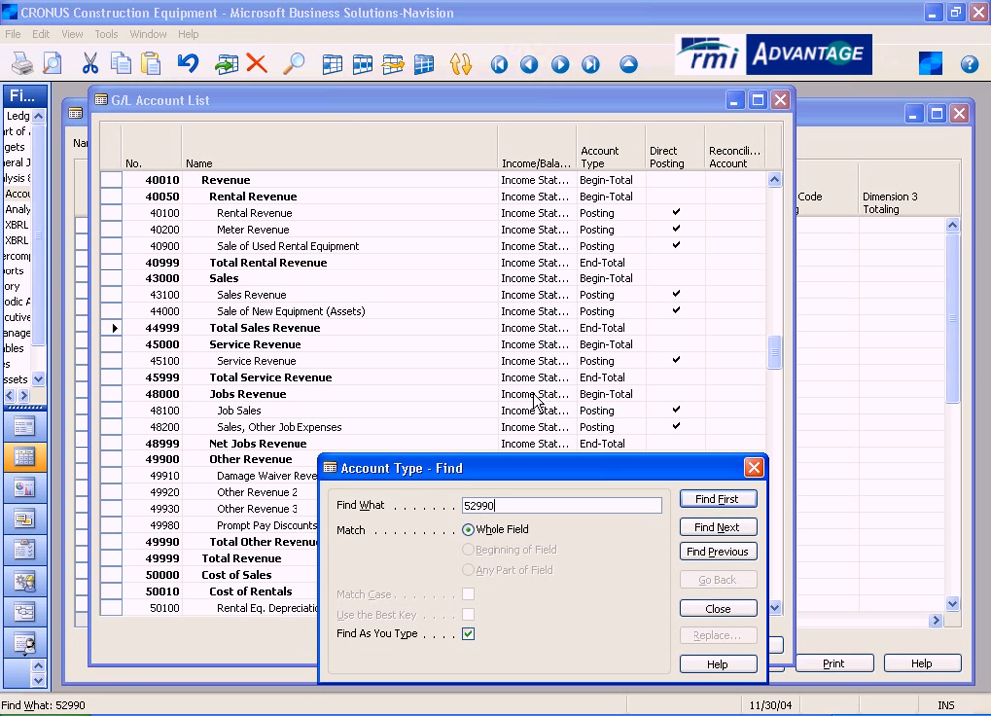
left_click(754, 467)
scroll(174, 430, "down", 13)
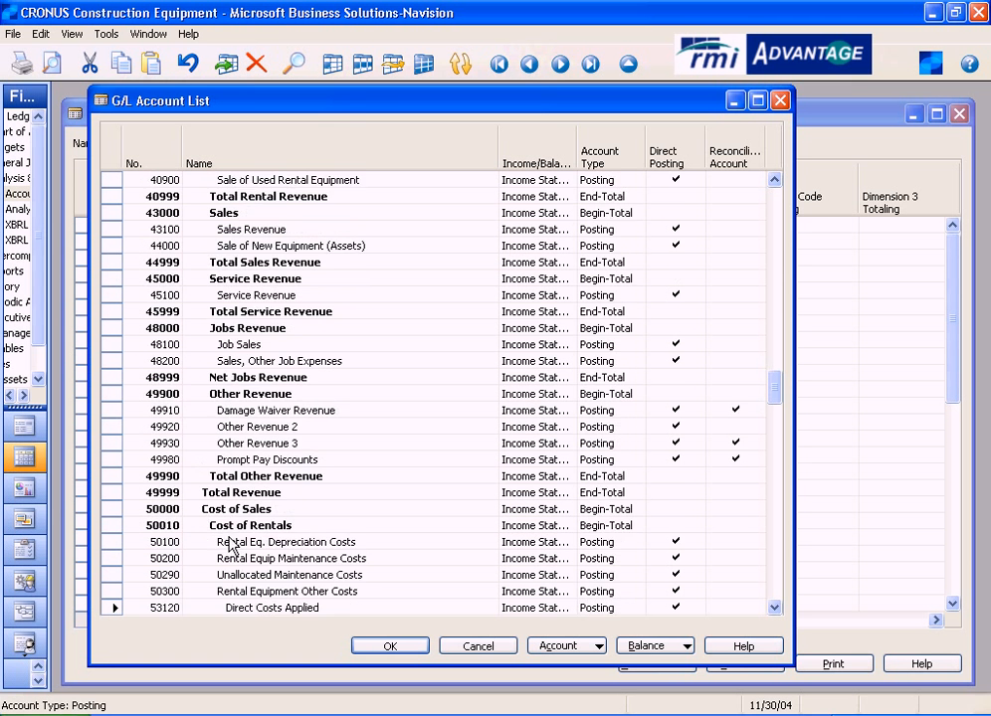
left_click(246, 346)
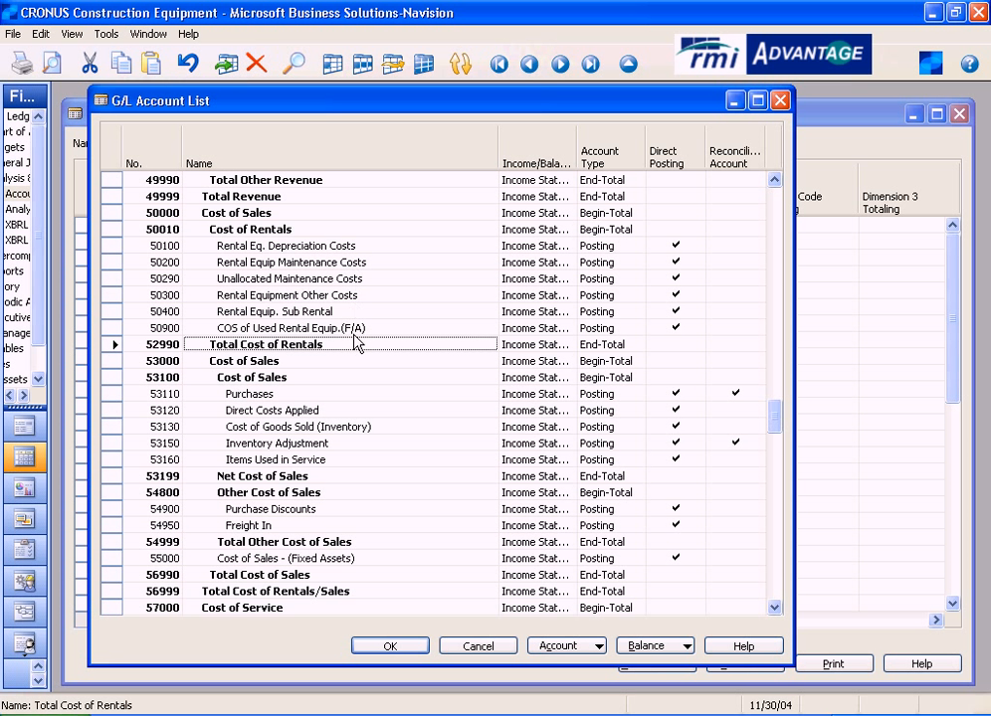
left_click(506, 646)
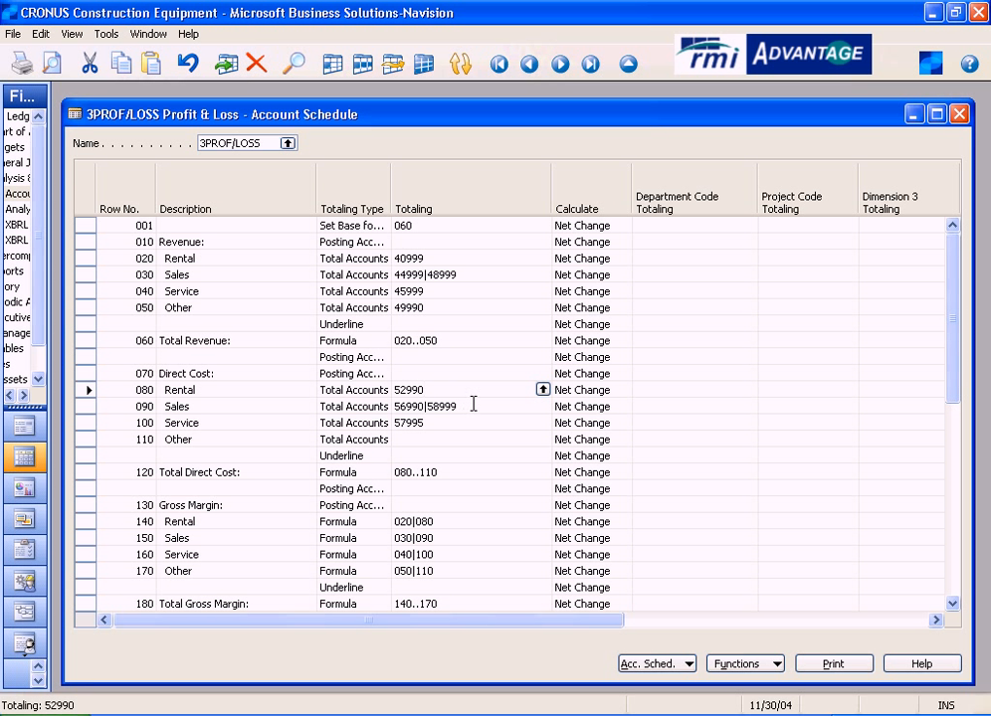
- Review the Totaling values of the Direct Cost Sales and Service rows and the extent of rows 080 to 110
left_click(464, 405)
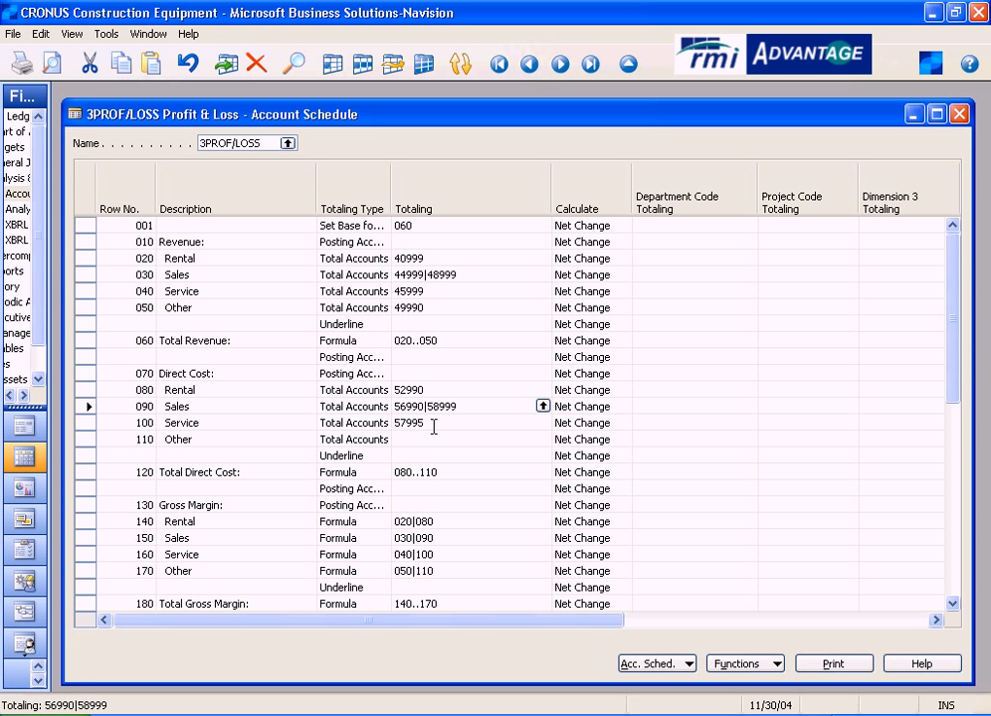
left_click(447, 423)
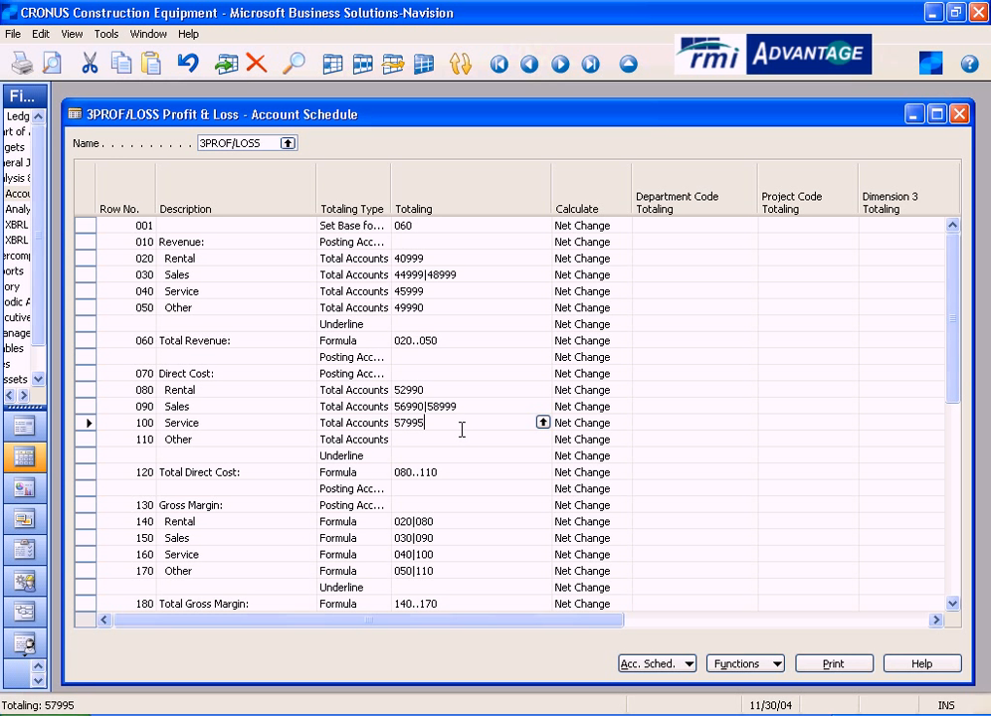
key("Down")
key("Down")
key("Down")
key("Down")
key("Down")
key("Down")
key("Down")
key("Down")
key("Down")
key("Down")
key("Down")
key("Down")
key("Down")
key("Down")
key("Down")
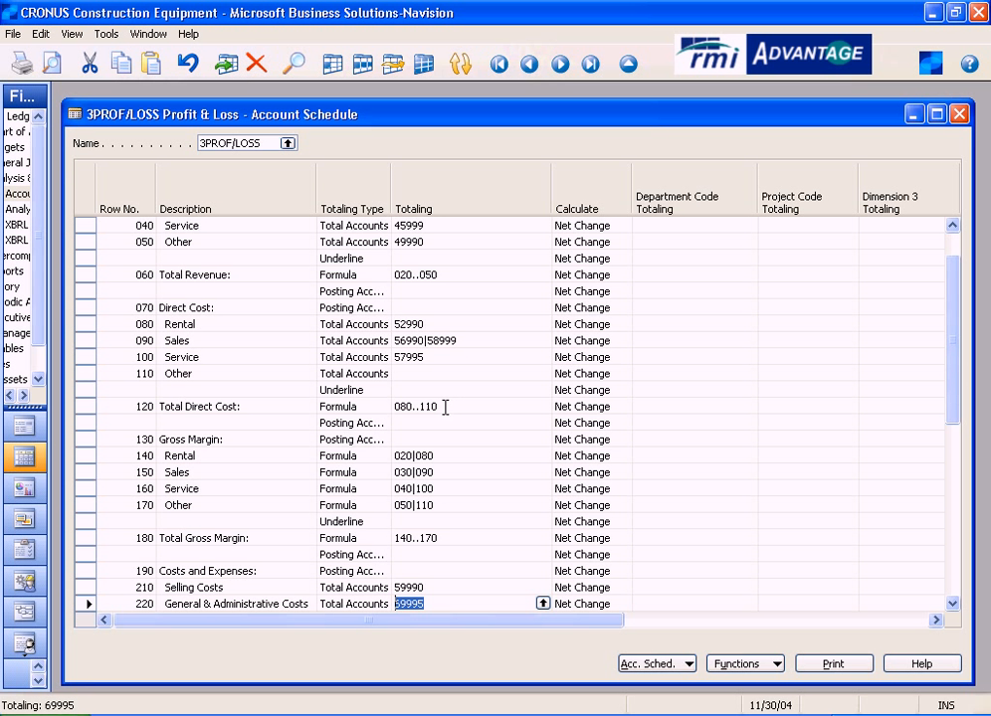
left_click(187, 320)
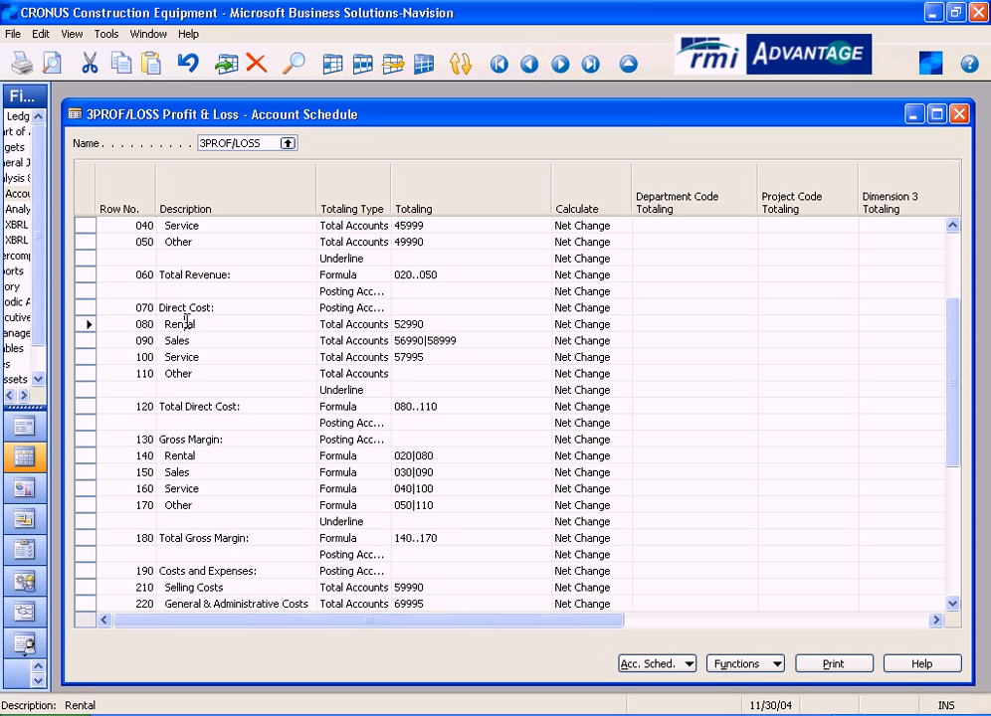
left_click(187, 373)
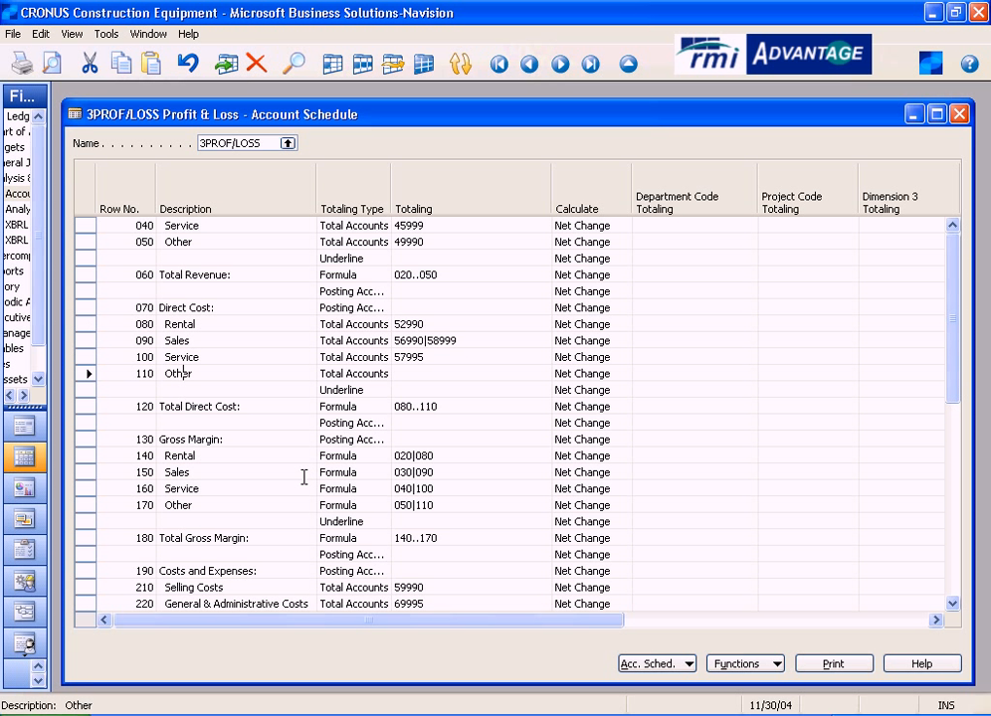
- Inspect the Gross Margin section's Rental row 140, checking its totaling type and Totaling formula
left_click(235, 438)
left_click(245, 457)
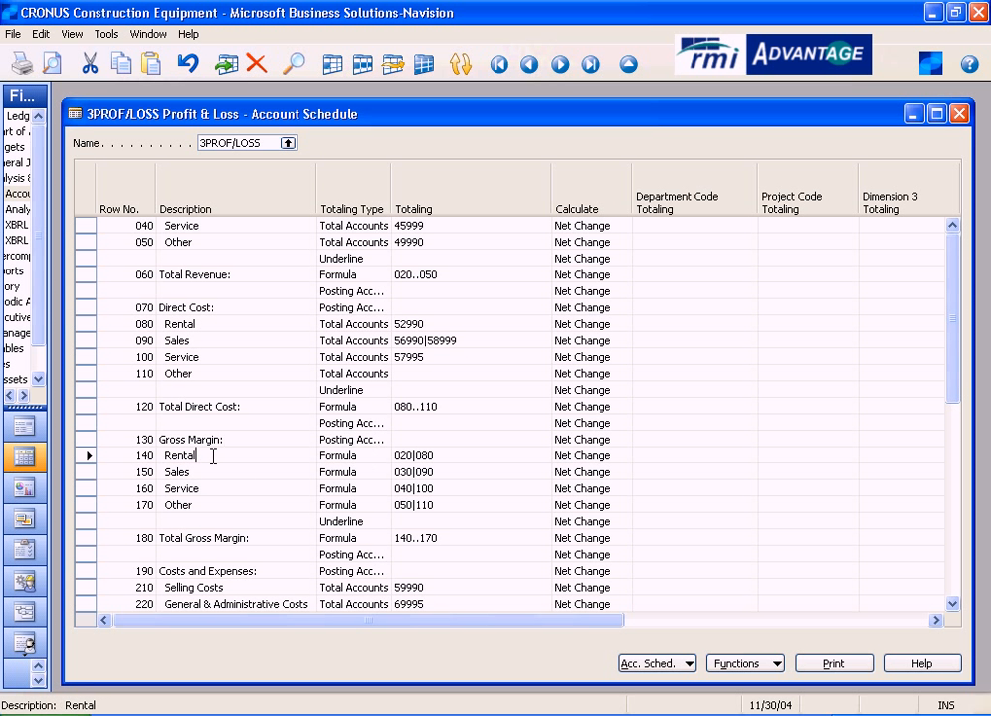
left_click(373, 455)
left_click(457, 455)
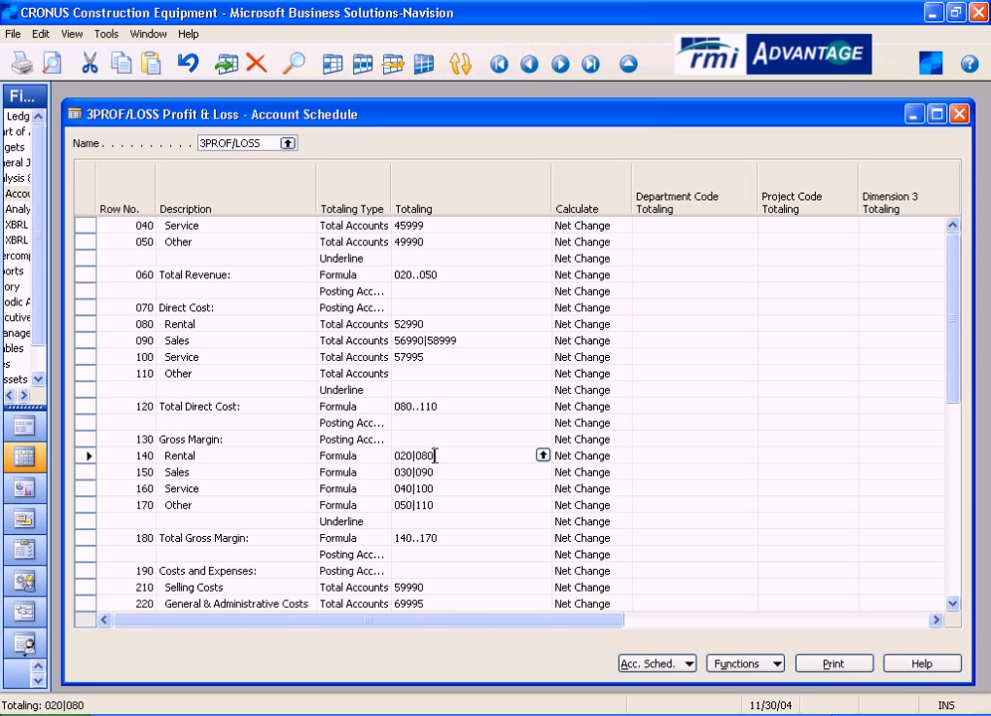
- Trace row 140's formula back to the totaling accounts of Rental rows 020 and 080, and return to row 140
key("Up")
key("Up")
key("Up")
key("Up")
key("Up")
key("Up")
key("Up")
key("Up")
key("Up")
key("Up")
key("Up")
key("Up")
key("Up")
key("Up")
key("Up")
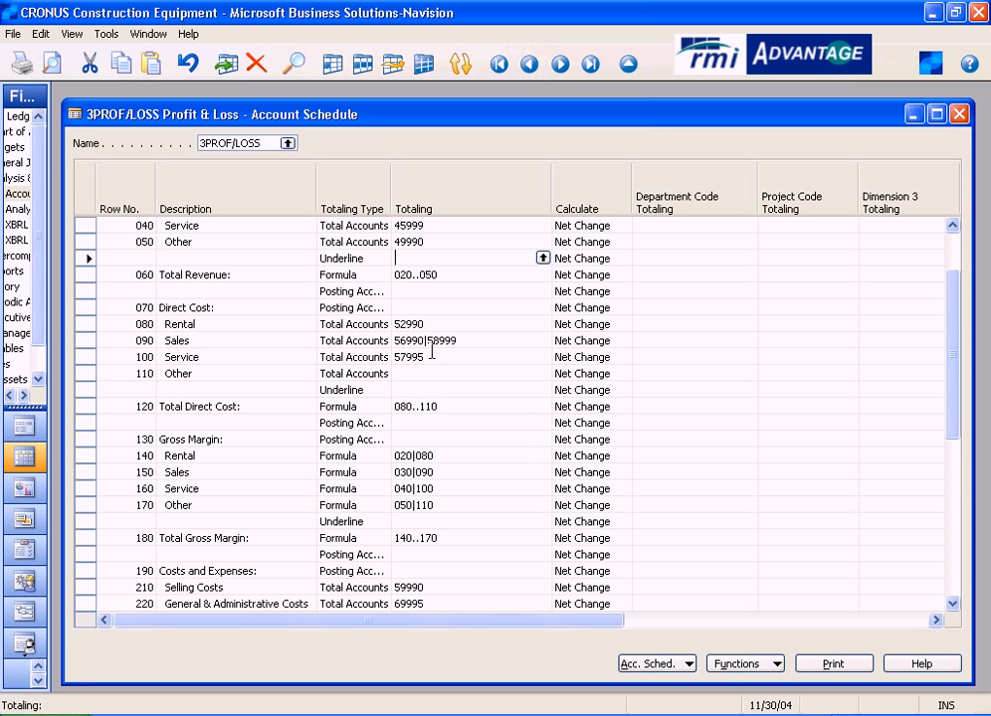
key("Up")
key("Up")
key("Up")
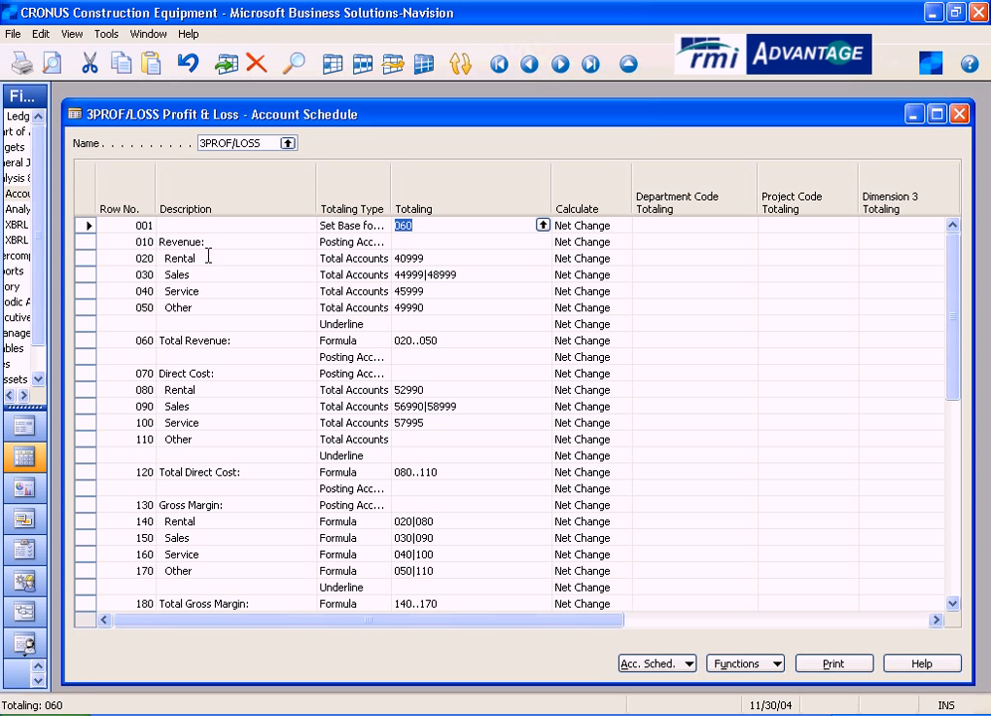
left_click(447, 259)
left_click_drag(446, 259, 381, 258)
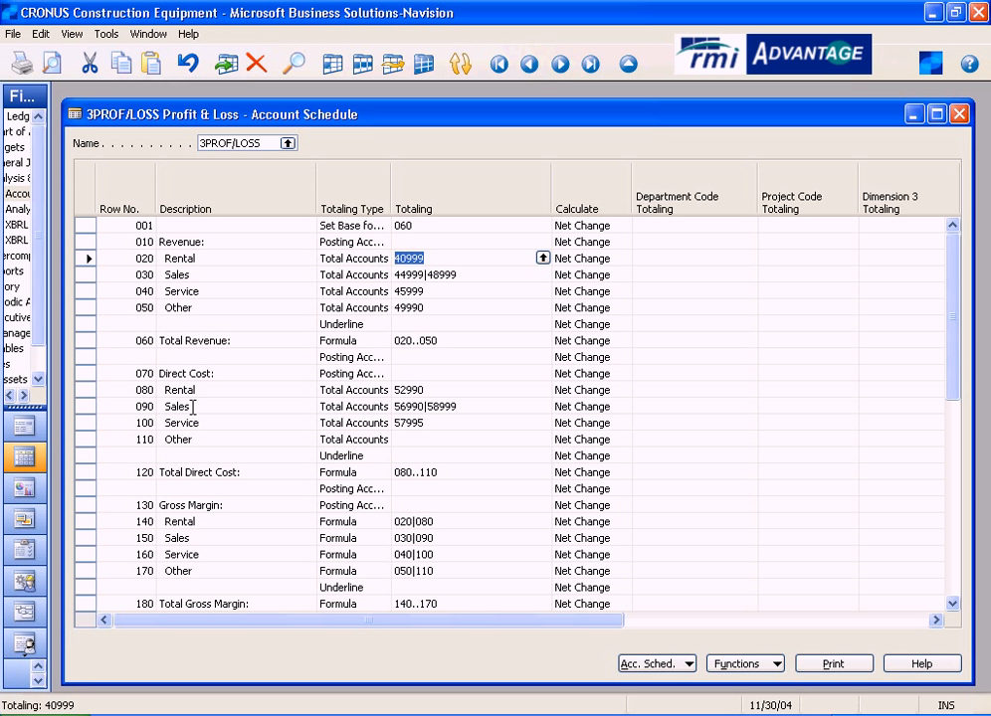
left_click(437, 390)
left_click_drag(437, 390, 375, 388)
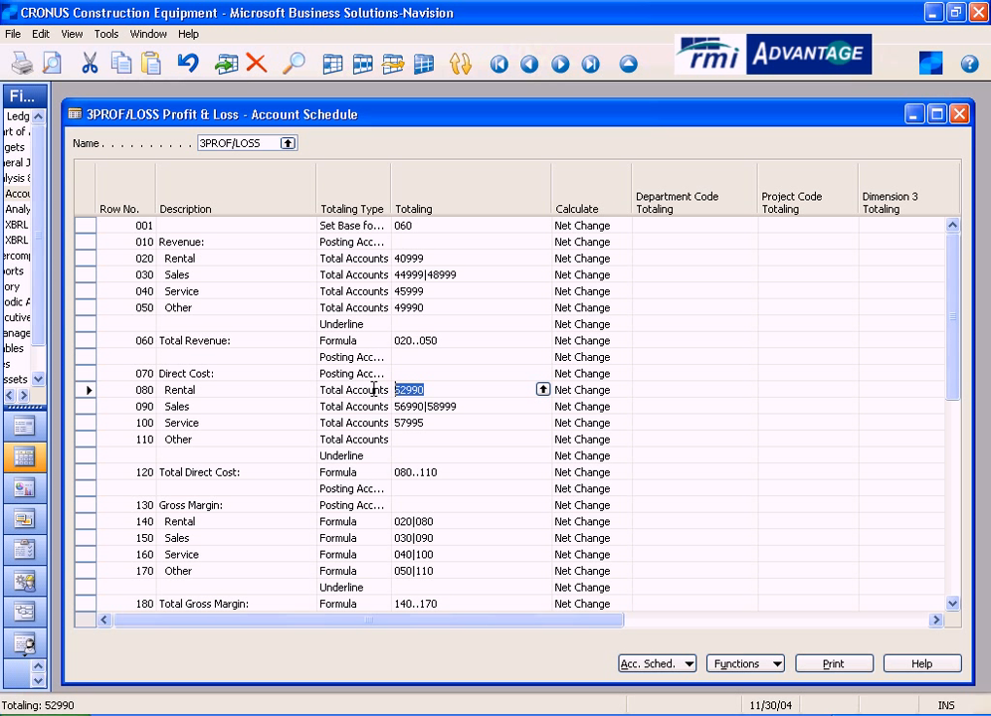
key("Down")
key("Down")
key("Down")
key("Down")
key("Down")
key("Down")
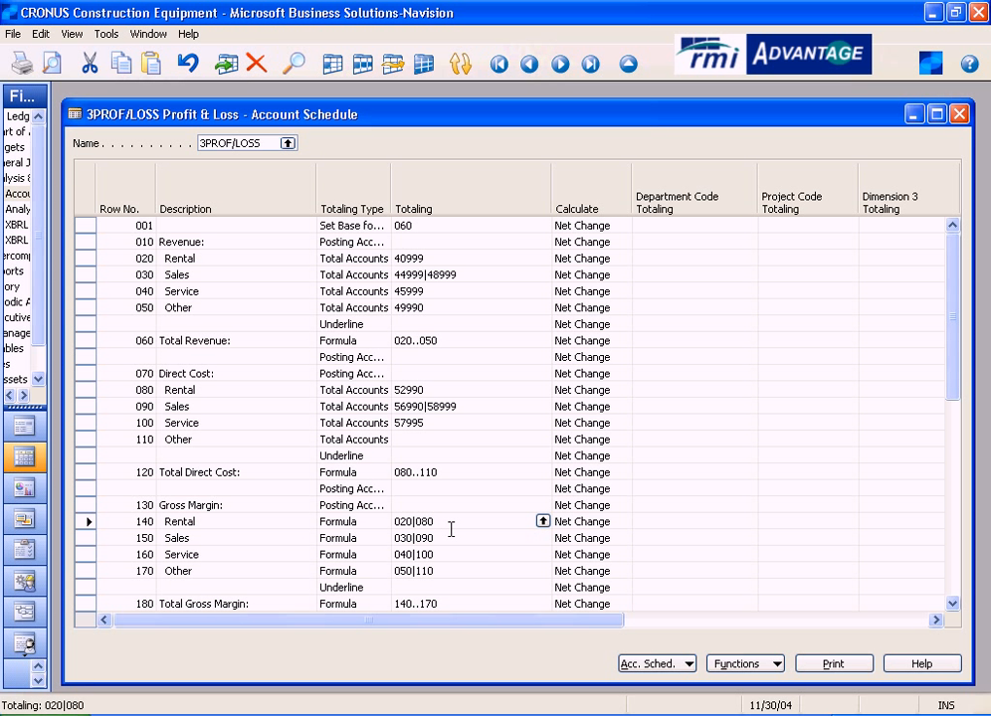
- Review Total Gross Margin in row 180 and check the first and last rows of its range, 140 and 170
key("Down")
key("Down")
key("Down")
key("Down")
key("Down")
key("Down")
key("Down")
key("Down")
key("Down")
key("Down")
key("Down")
key("Down")
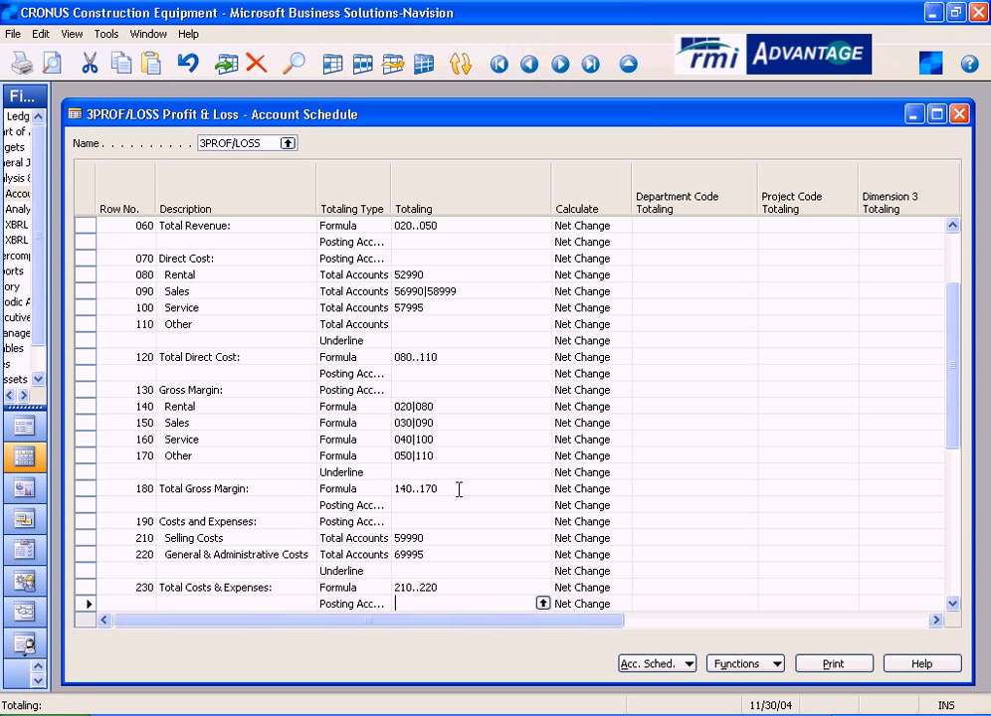
left_click(143, 405)
left_click_drag(143, 406, 95, 417)
left_click(140, 456)
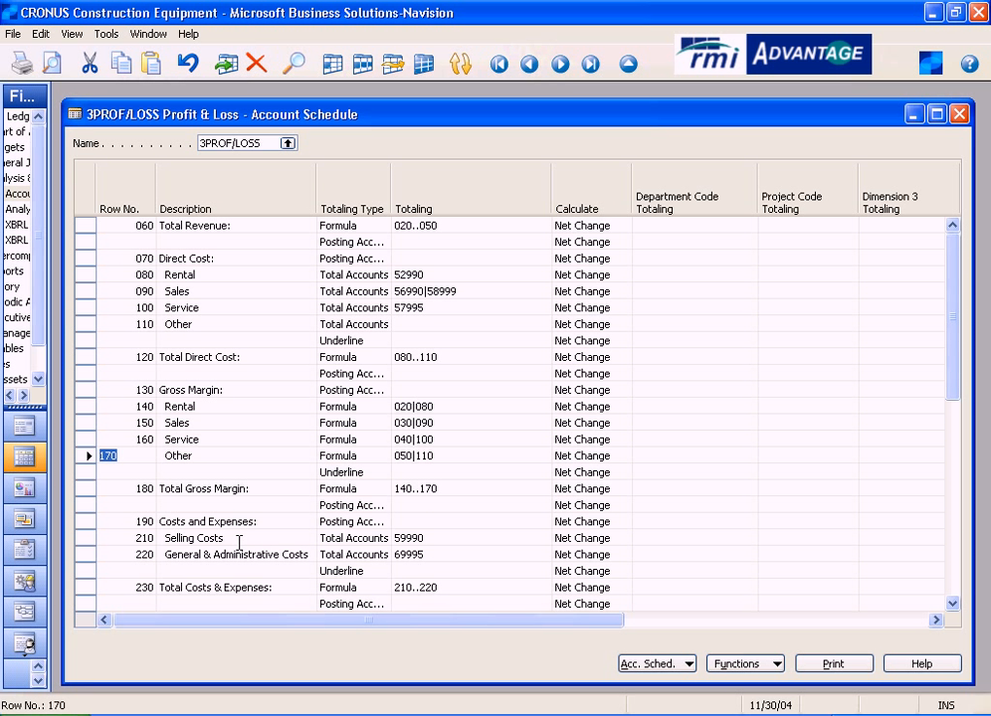
- Check the totaling accounts for Selling Costs and General & Administrative Costs, and review the remaining rows through Net Income
left_click(442, 538)
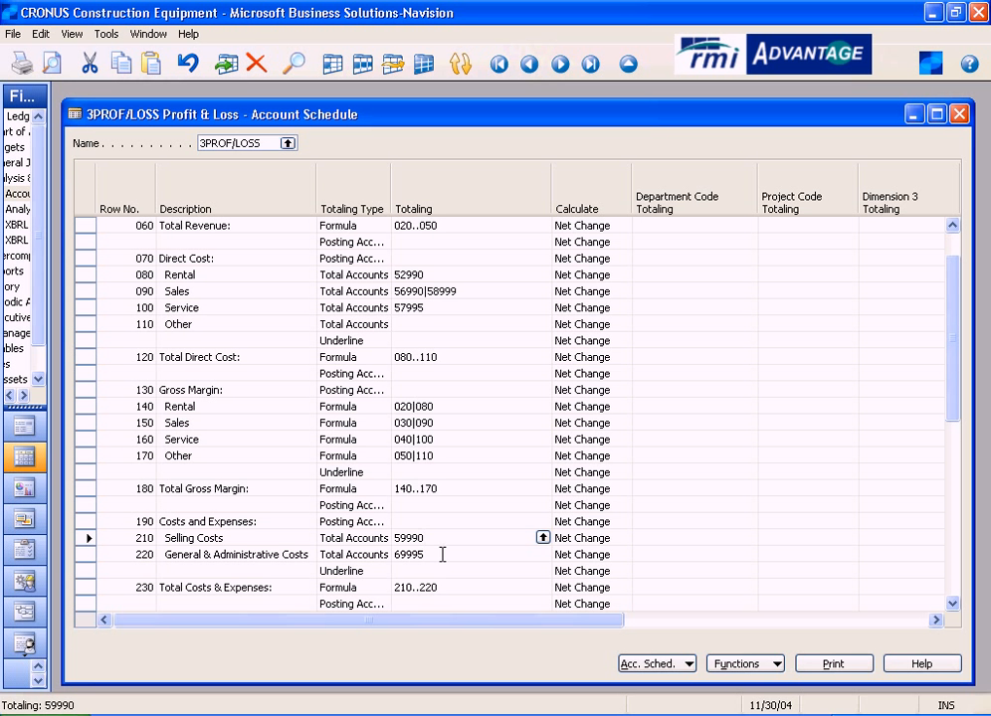
left_click(443, 555)
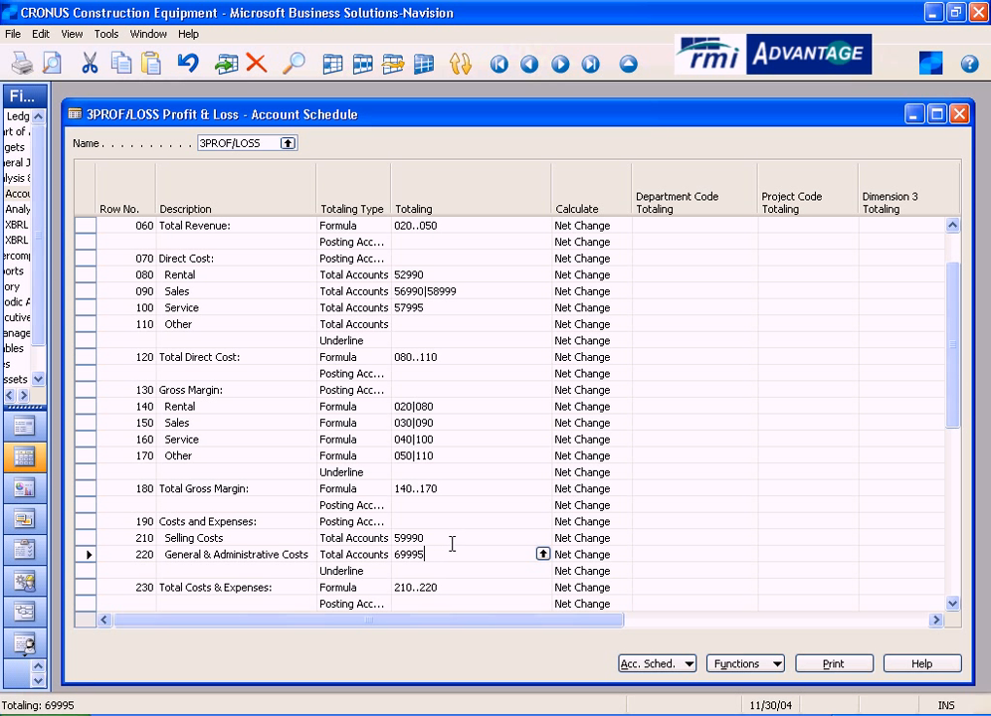
scroll(452, 544, "down", 3)
scroll(452, 544, "down", 3)
scroll(453, 544, "down", 3)
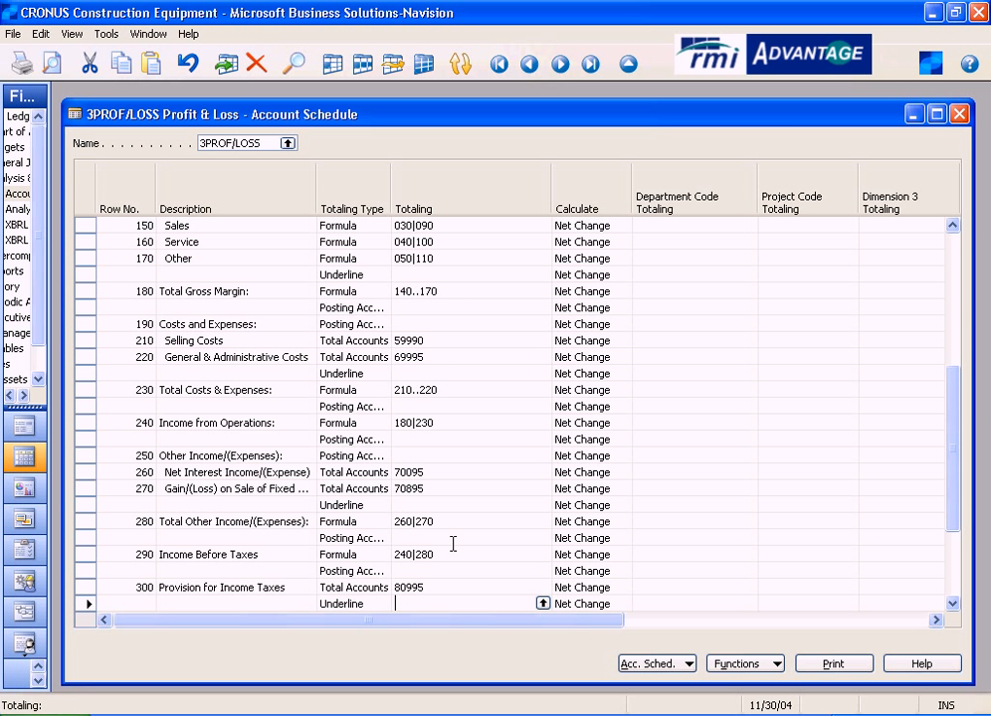
scroll(498, 545, "down", 3)
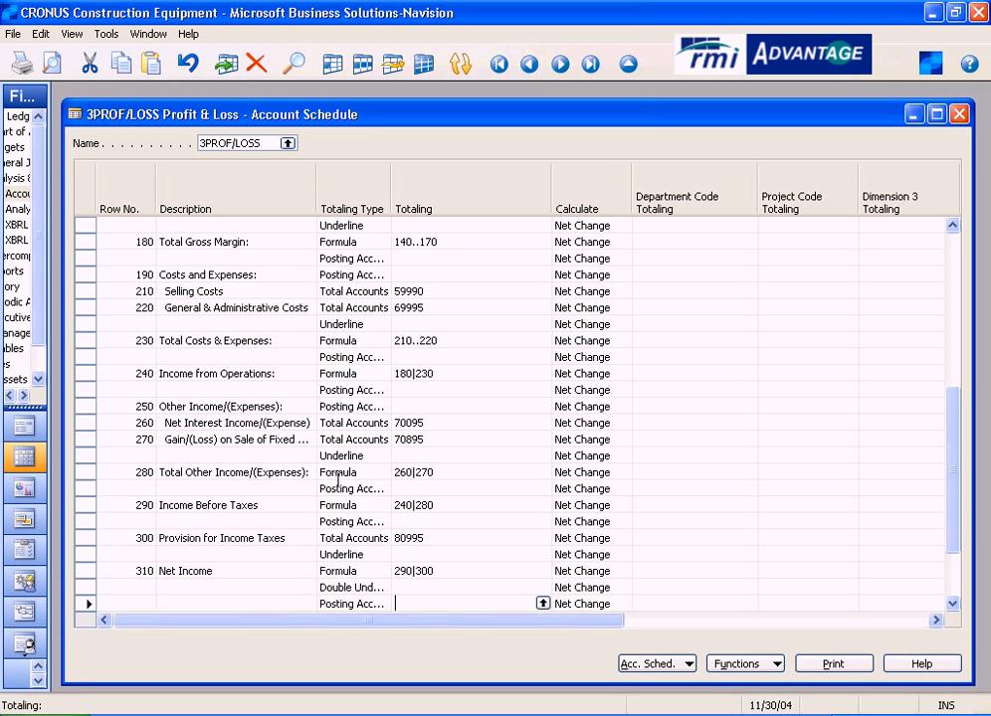
- Inspect Net Income's Formula totaling type, Income Before Taxes' Totaling formula, and the double underline row below Net Income
left_click(379, 570)
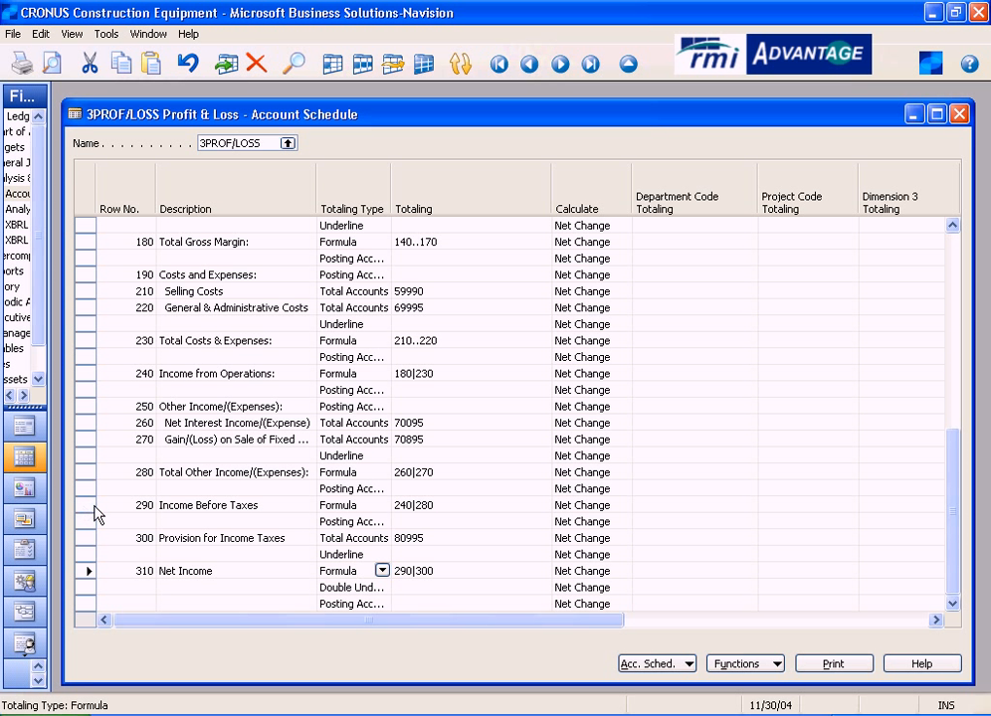
left_click(455, 506)
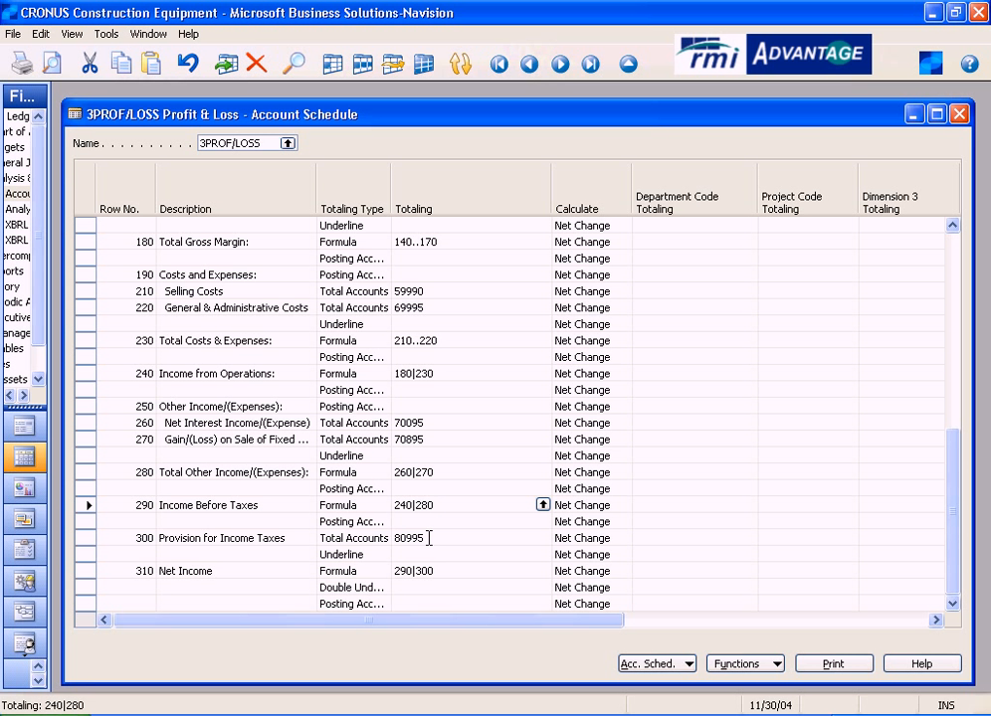
left_click(86, 586)
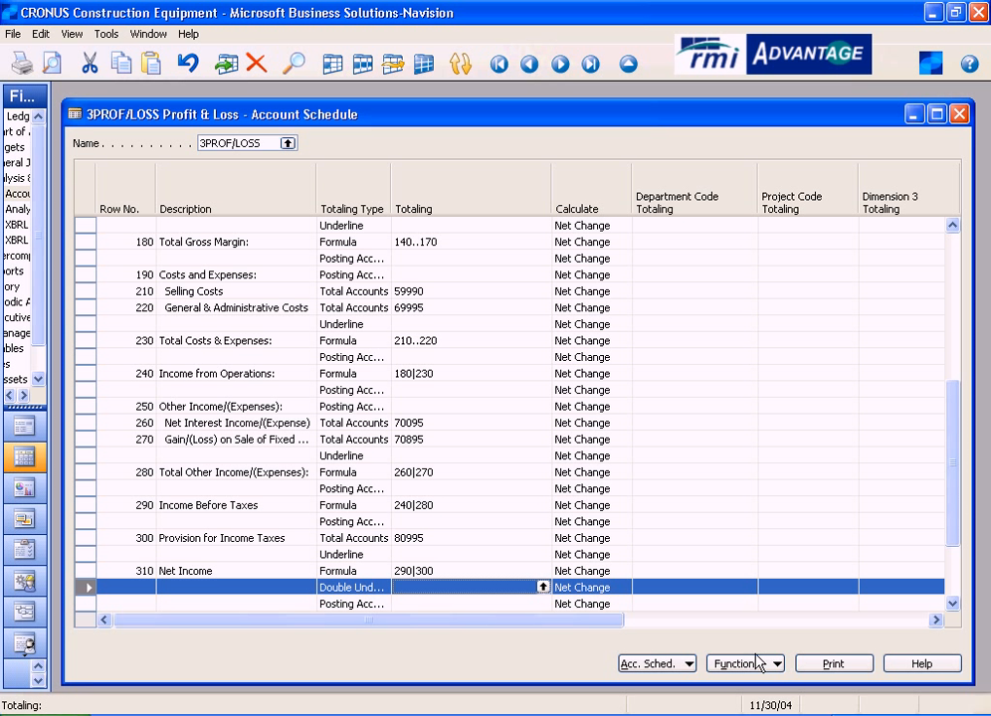
- Preview the Profit & Loss schedule for 11/01/04..11/30/04, review it from Revenue through Net Income, and close the preview
left_click(832, 663)
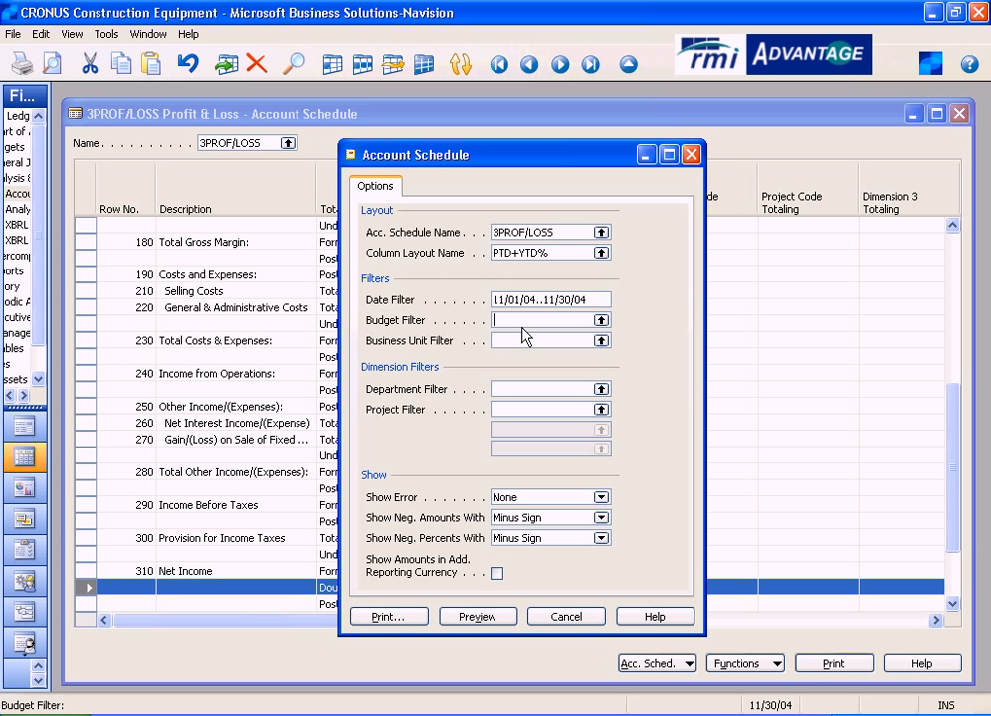
left_click(478, 617)
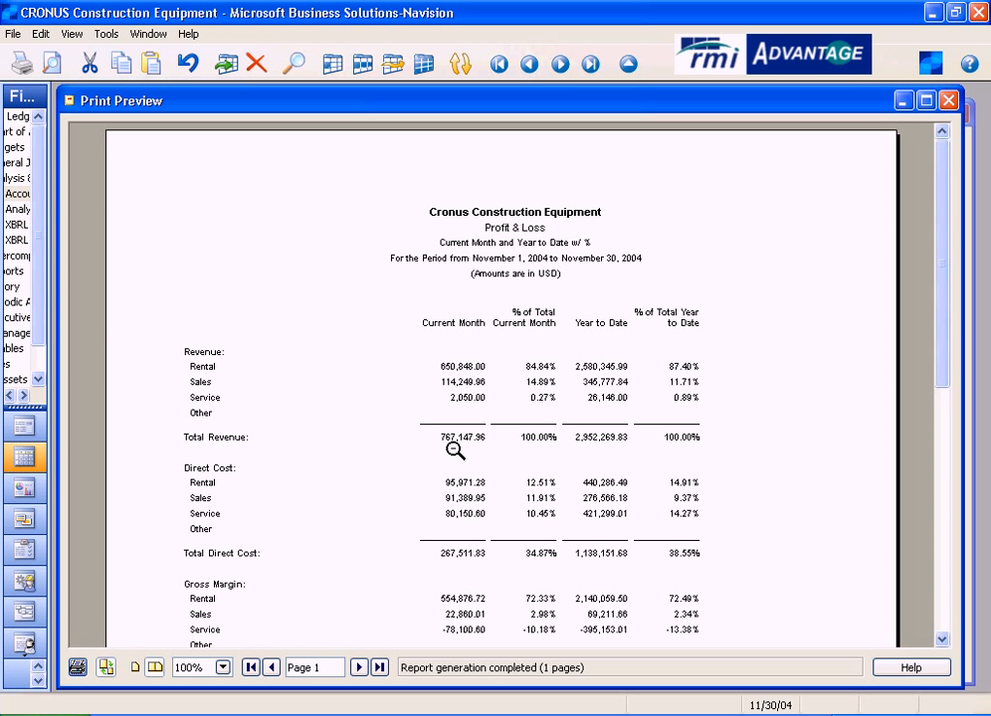
scroll(481, 465, "down", 3)
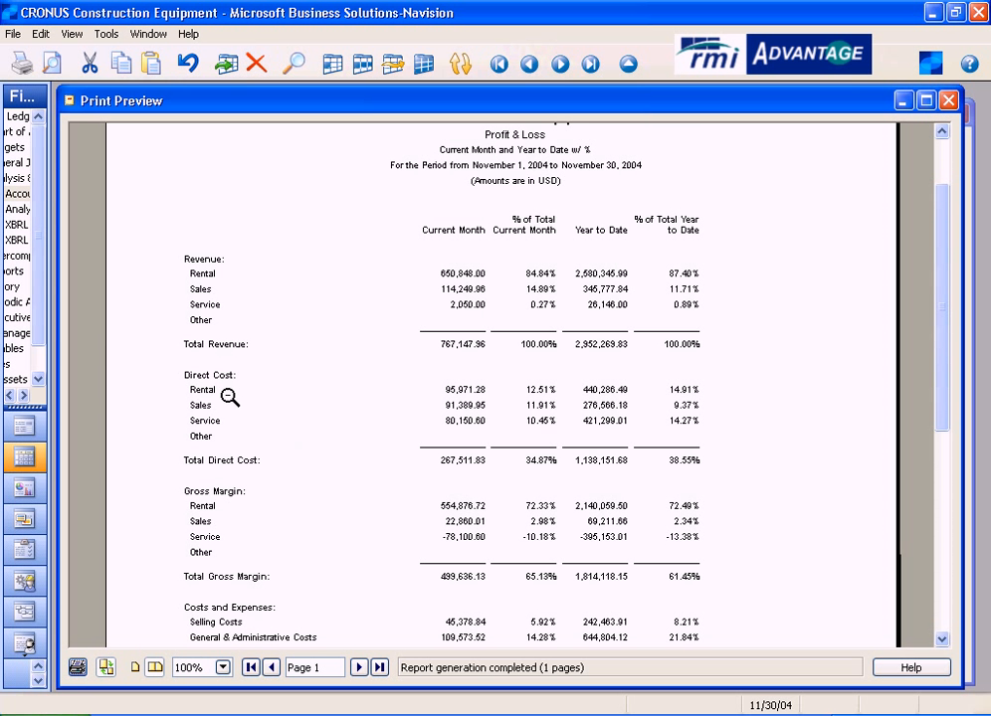
scroll(518, 490, "down", 2)
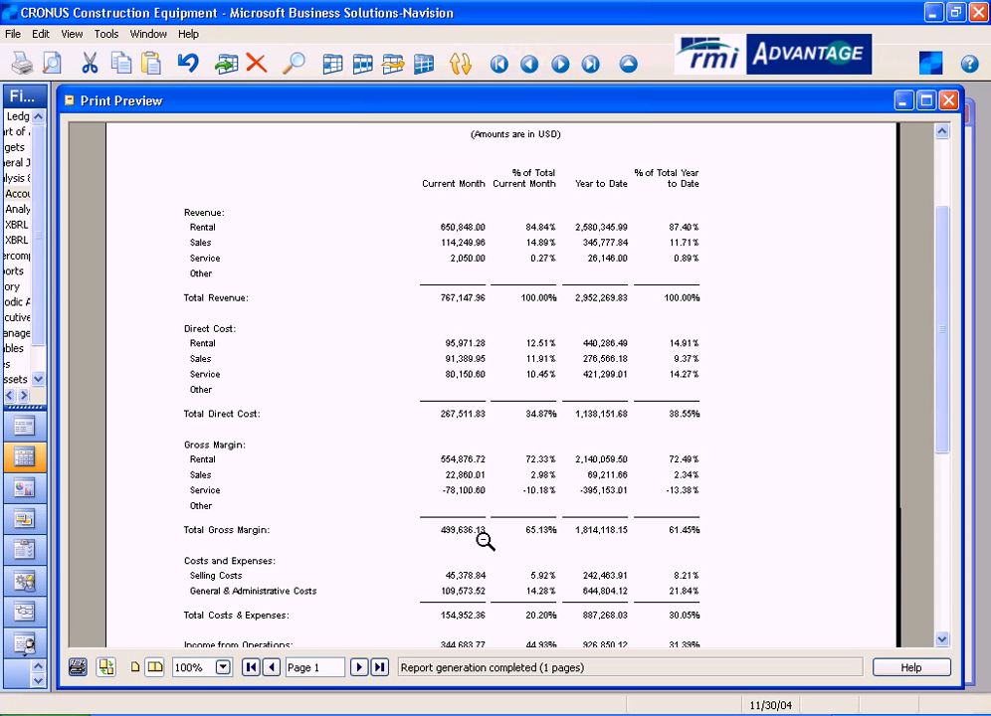
scroll(482, 577, "down", 3)
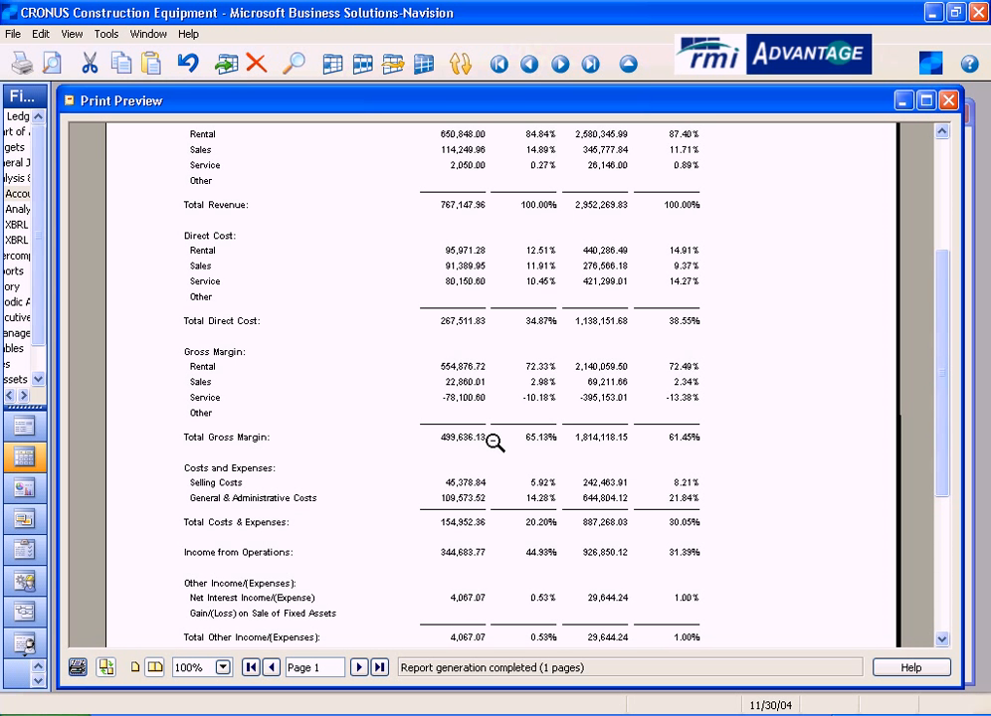
scroll(478, 537, "down", 3)
scroll(486, 601, "down", 2)
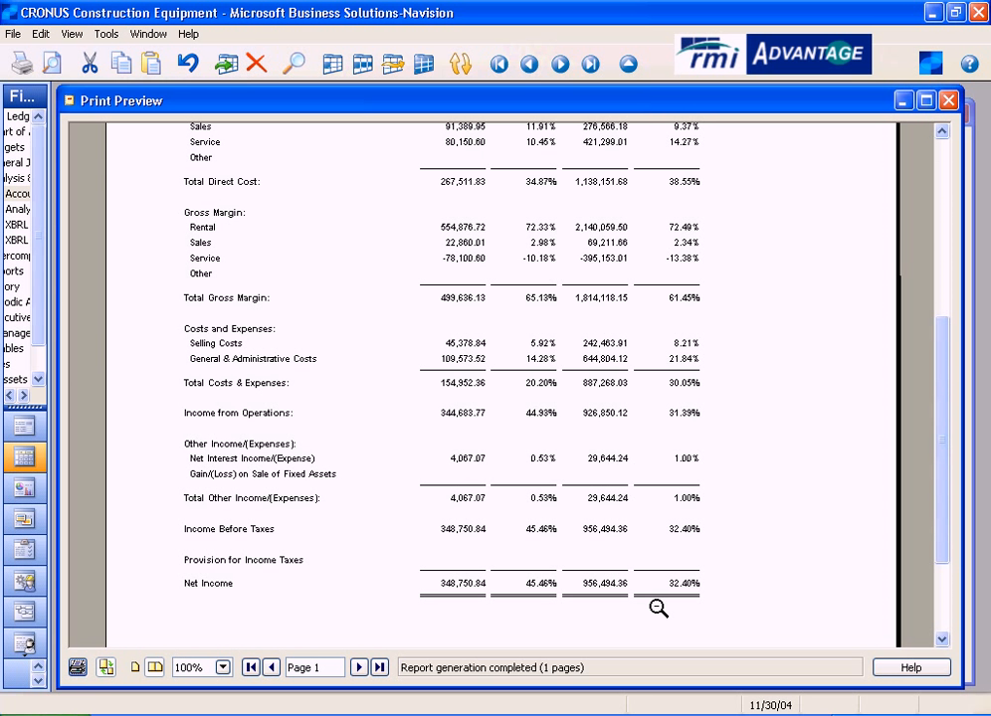
left_click(950, 102)
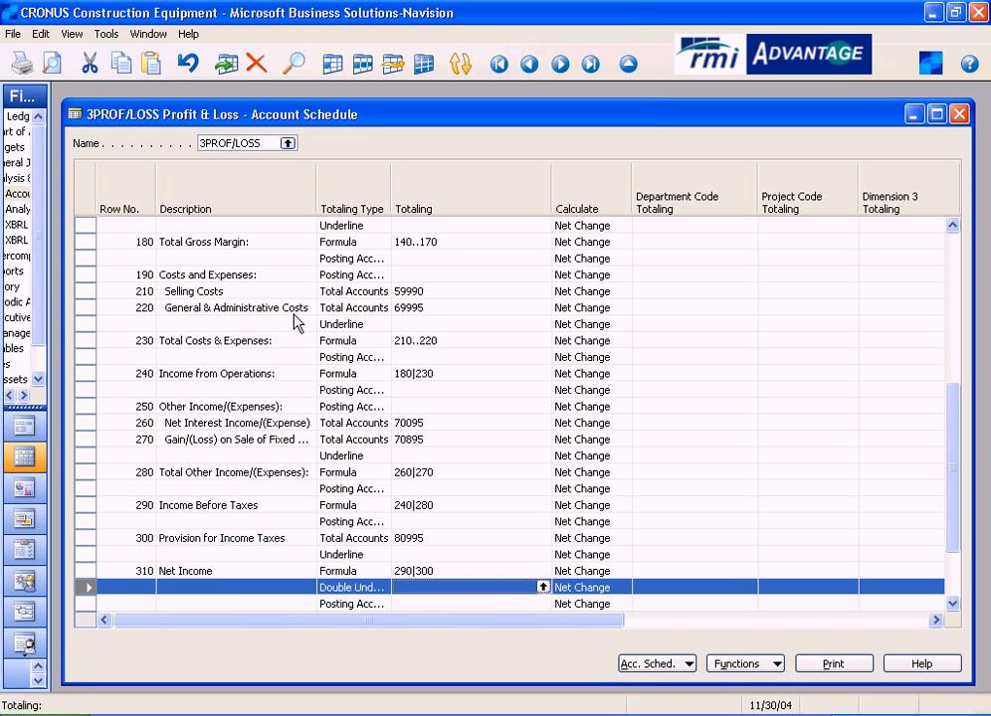
- Switch the account schedule to 6-RENT-REV Rental Revenue Analysis, checking the dimensions of its CPDP analysis view on the way
left_click(287, 143)
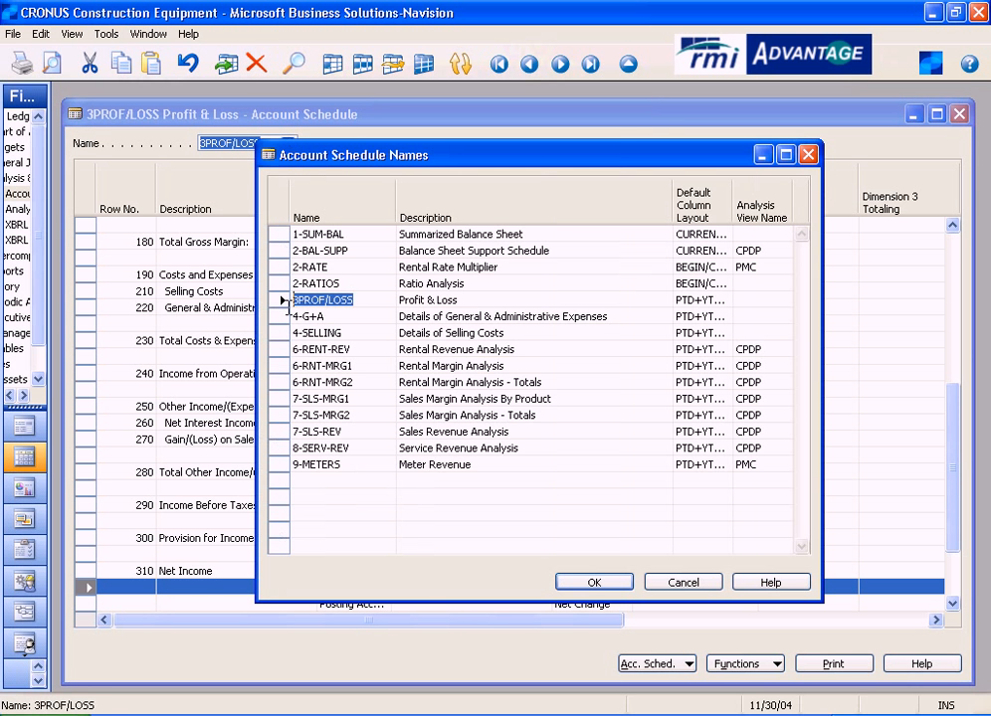
left_click(280, 349)
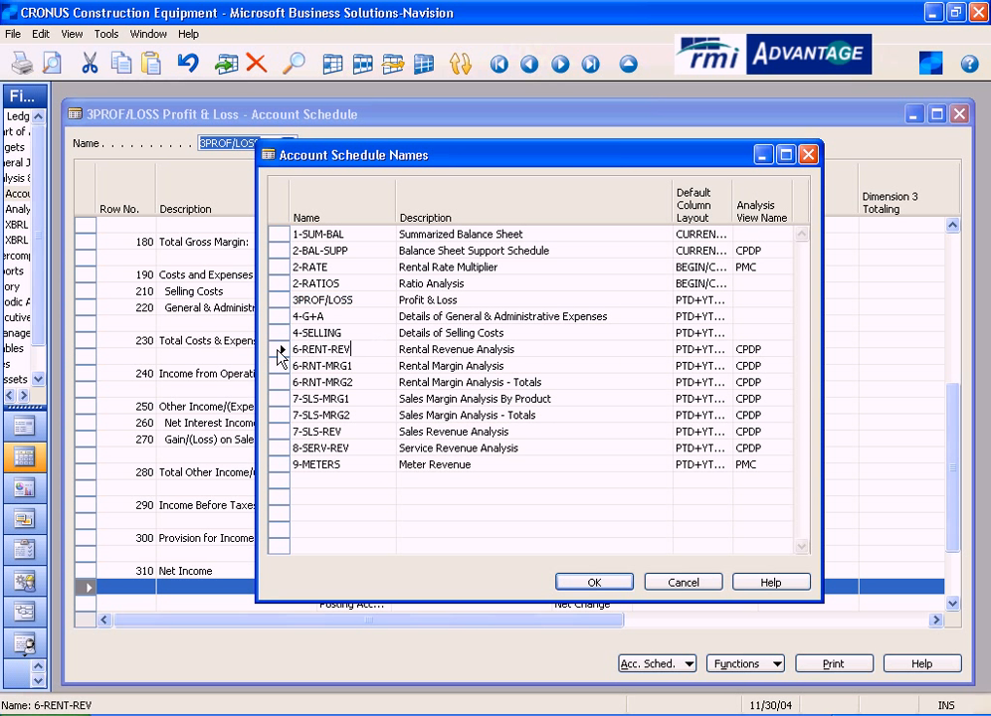
left_click_drag(485, 154, 336, 245)
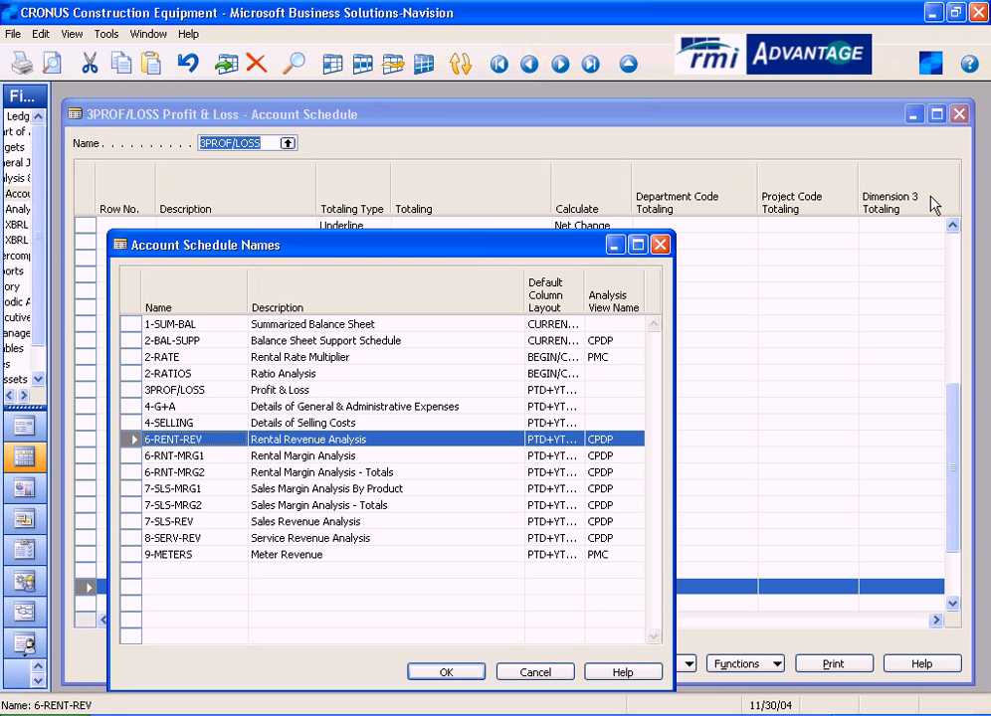
left_click_drag(467, 248, 556, 249)
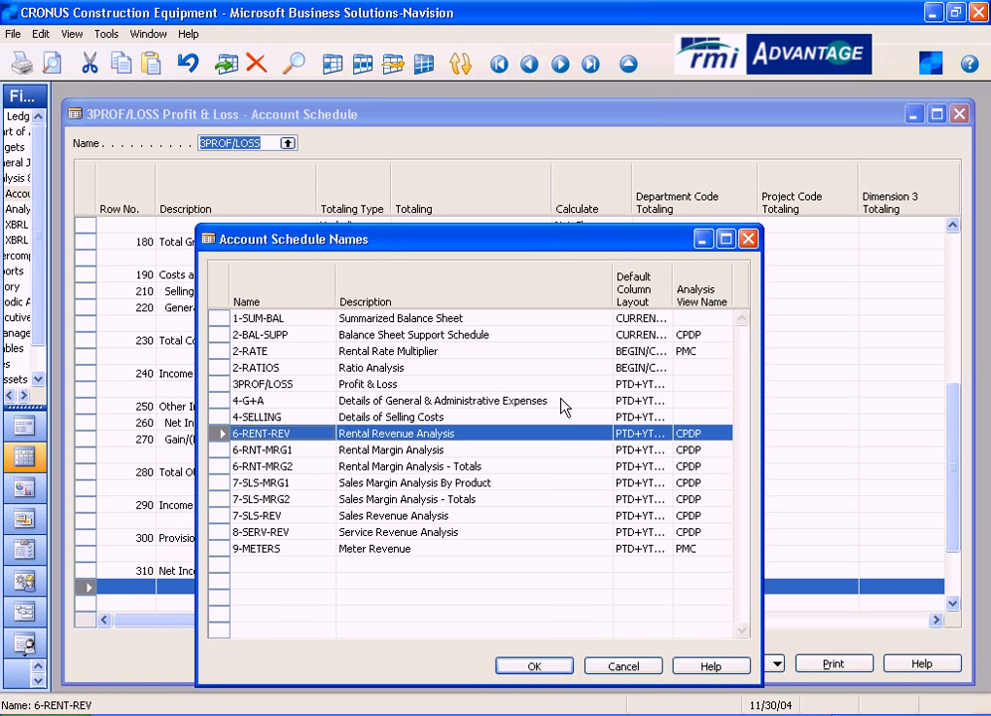
left_click(716, 441)
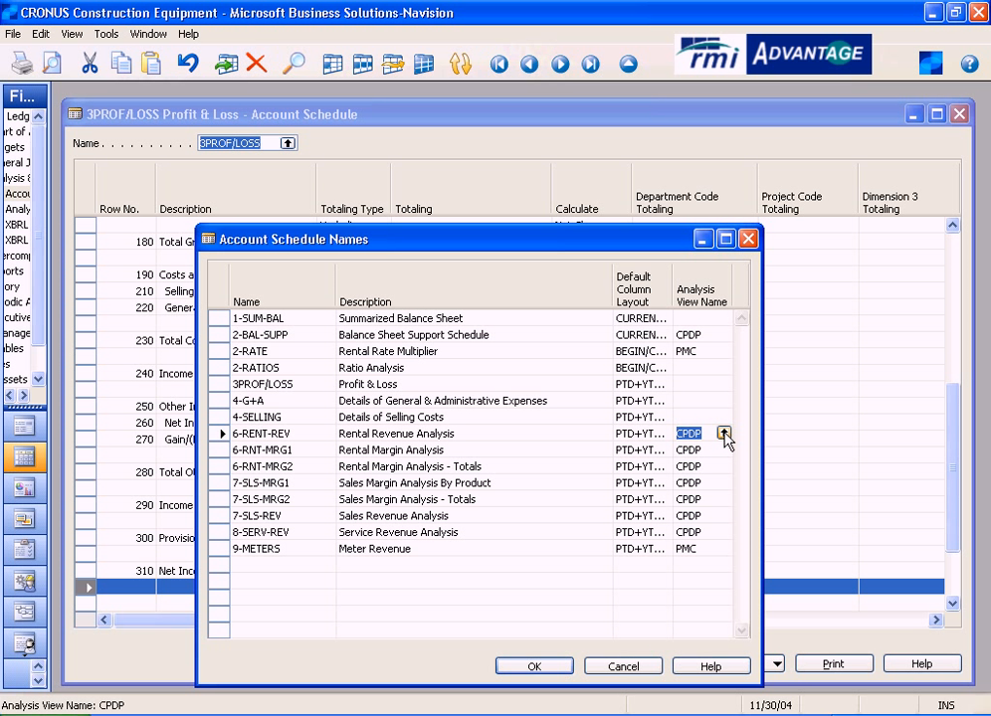
left_click(723, 434)
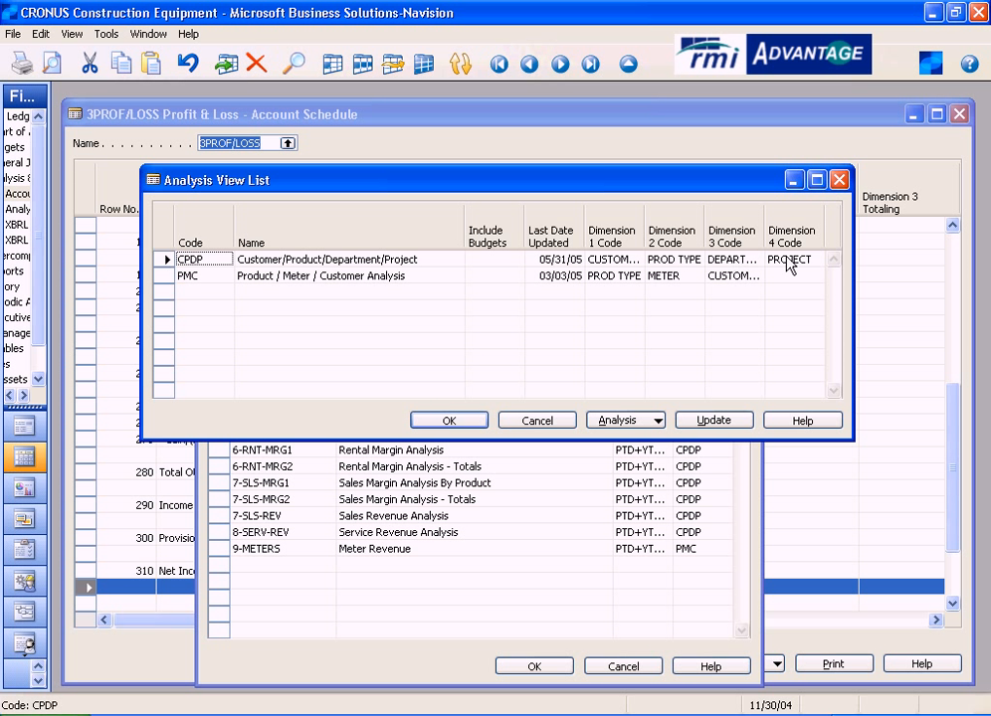
key("Return")
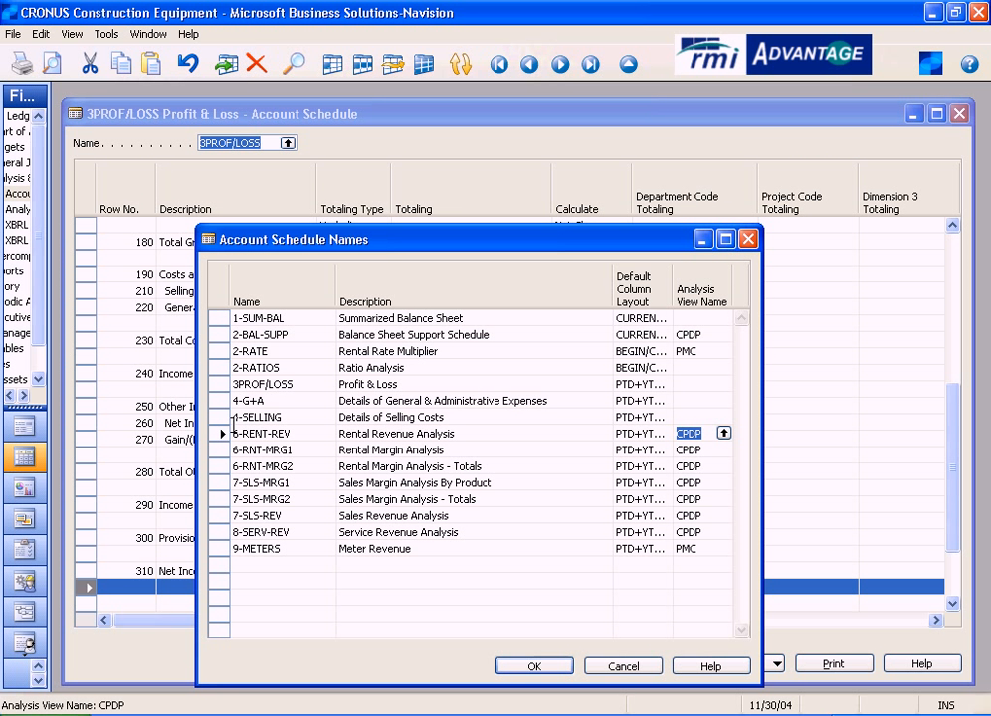
left_click(542, 669)
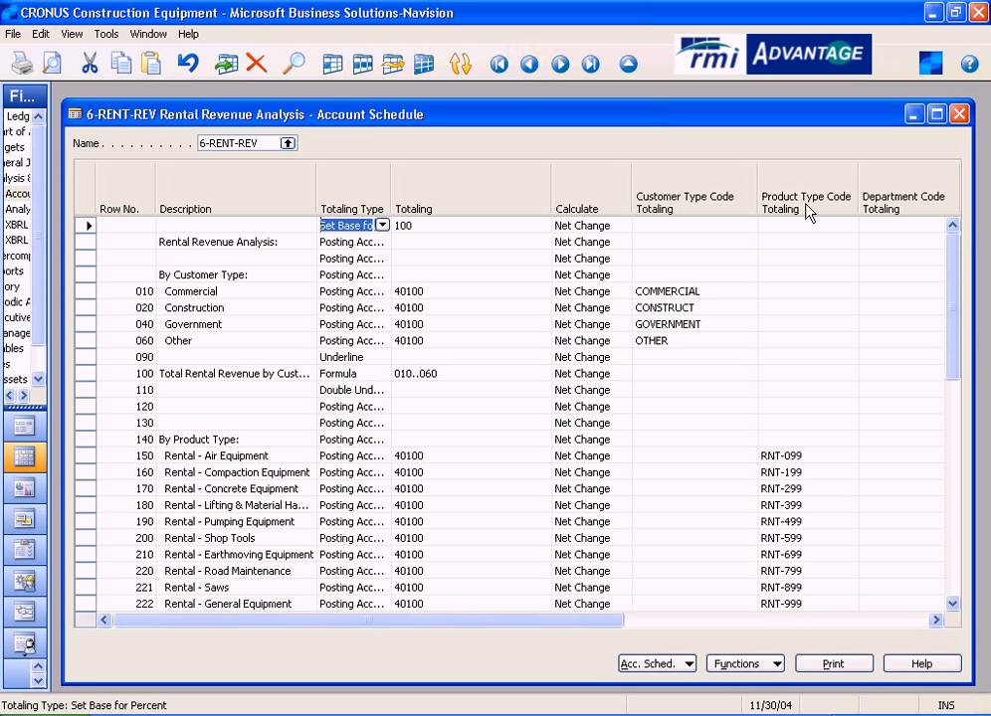
- Review the dimension totaling columns and trace the Set Base for Percent row to the formula of row 100
left_click_drag(564, 622, 663, 627)
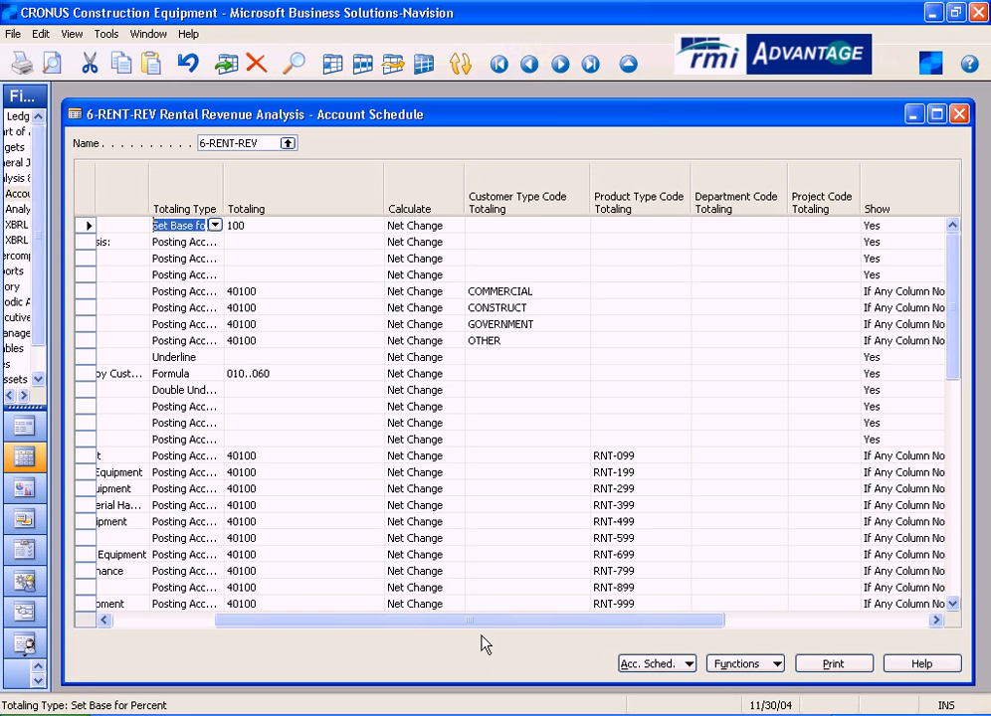
left_click_drag(467, 622, 324, 637)
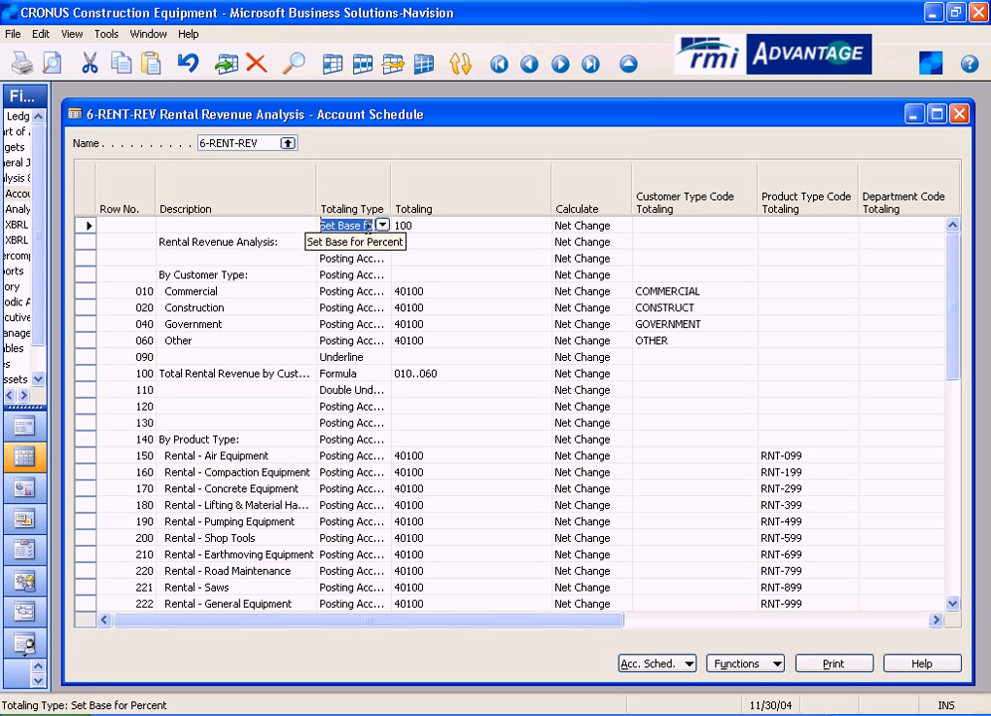
left_click(438, 225)
double_click(431, 224)
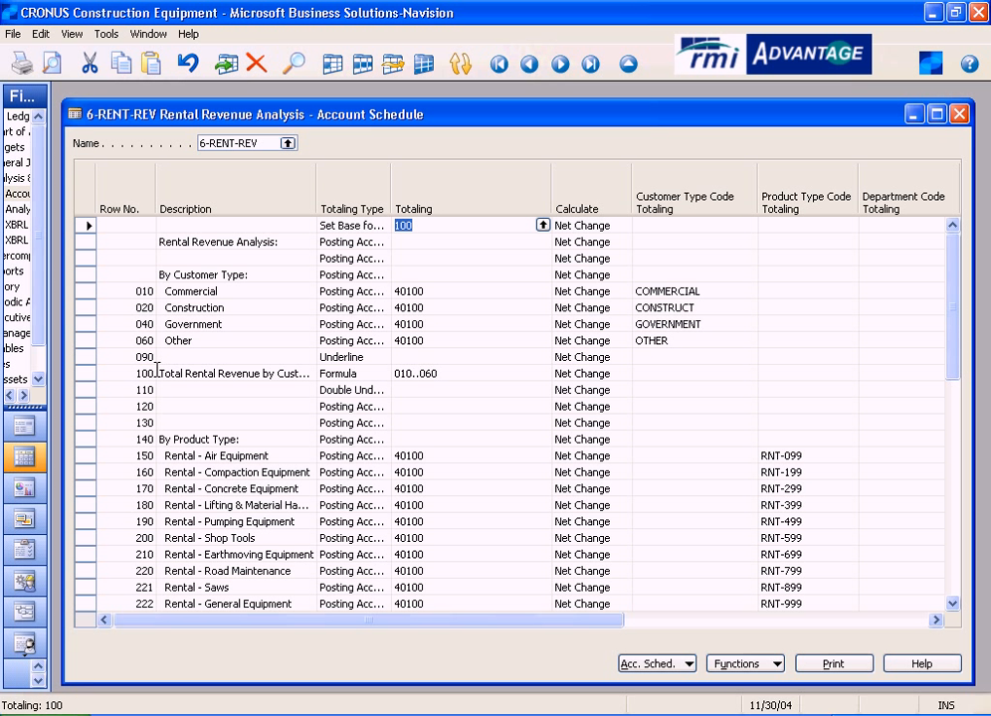
left_click(454, 373)
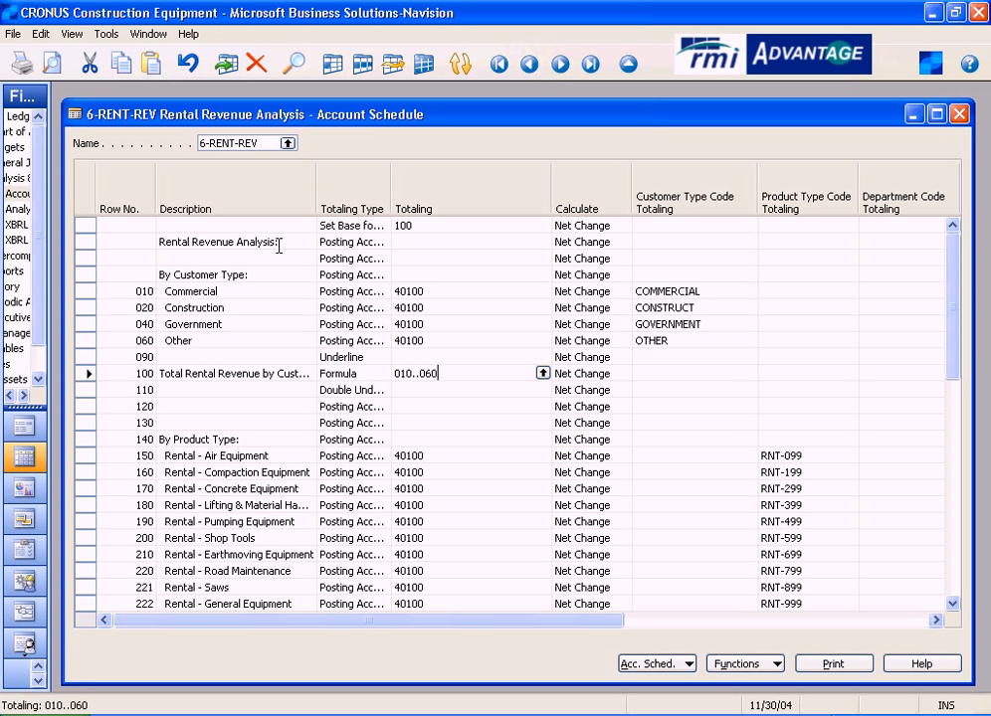
- Examine the two section headings, By Customer Type and By Product Type, in the Description column
left_click(257, 275)
left_click_drag(257, 275, 143, 275)
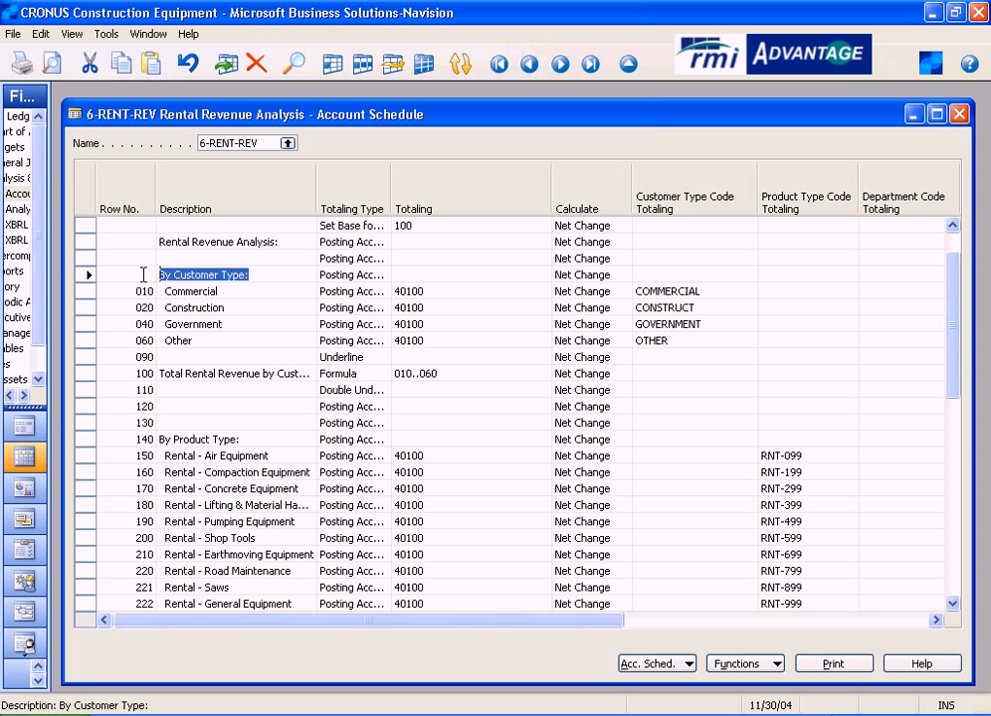
left_click(251, 439)
left_click_drag(252, 439, 143, 438)
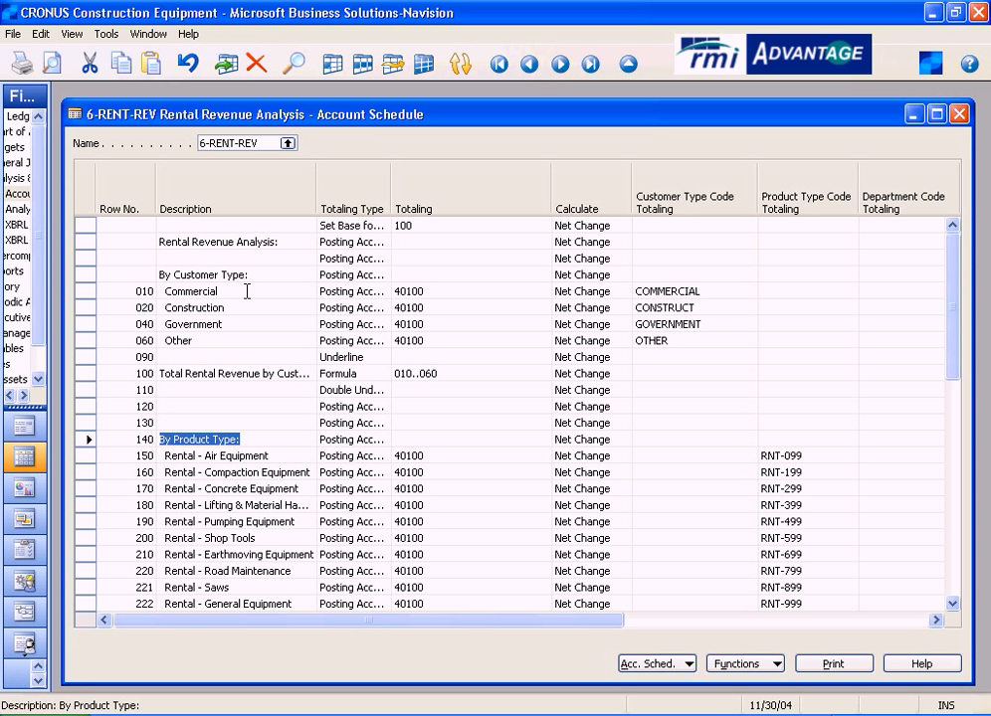
- Inspect the row number, description and totaling type of the Commercial row under By Customer Type
left_click(141, 291)
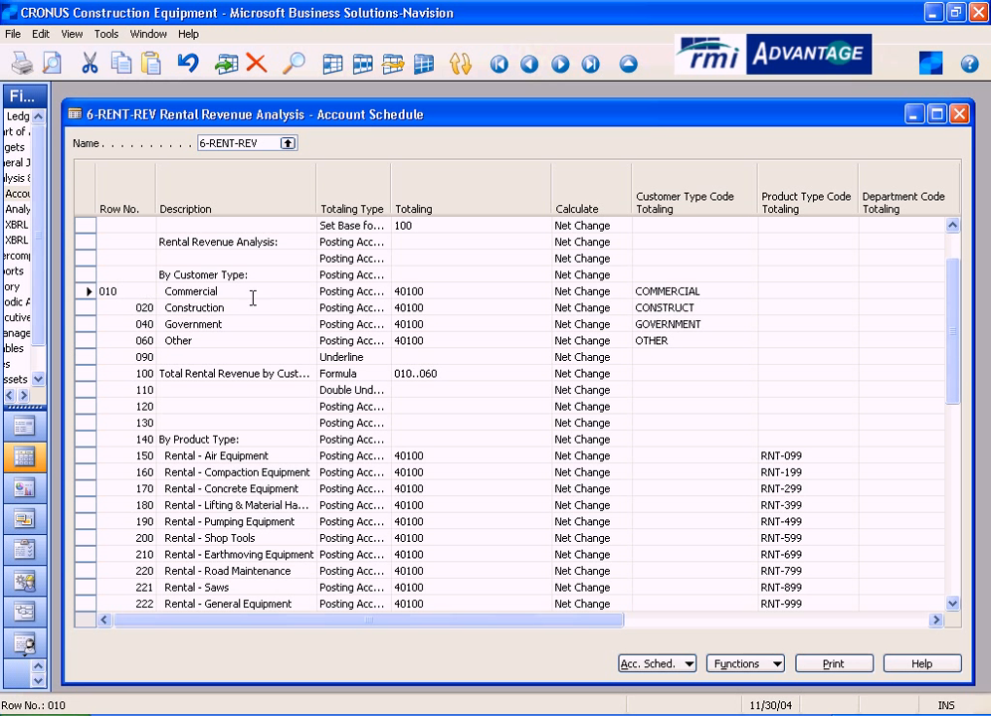
left_click_drag(241, 291, 163, 291)
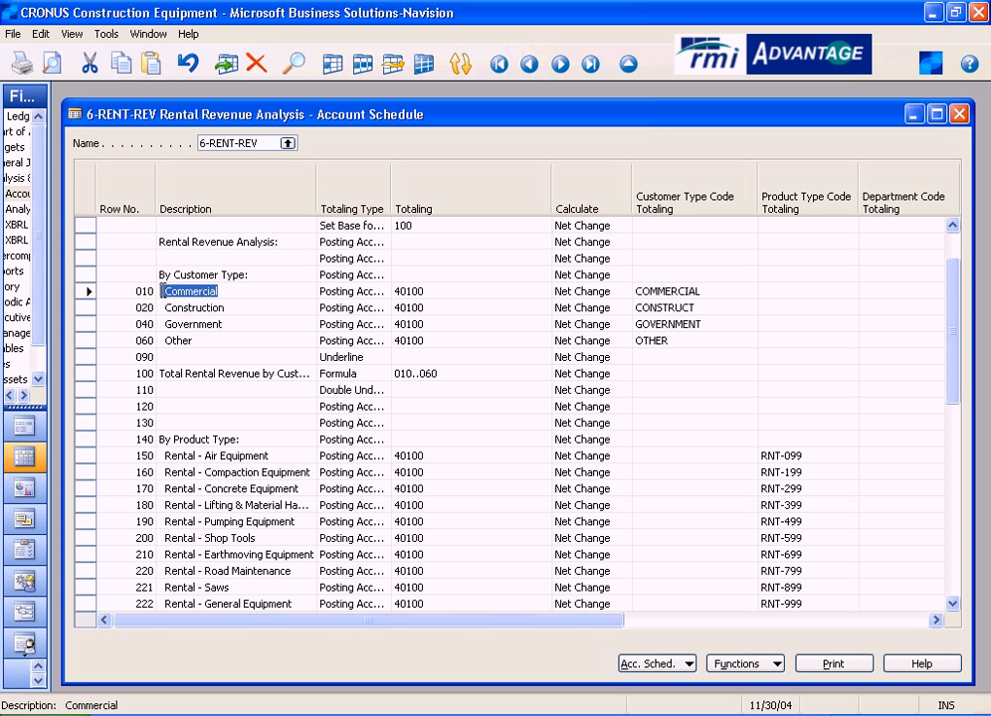
left_click(239, 290)
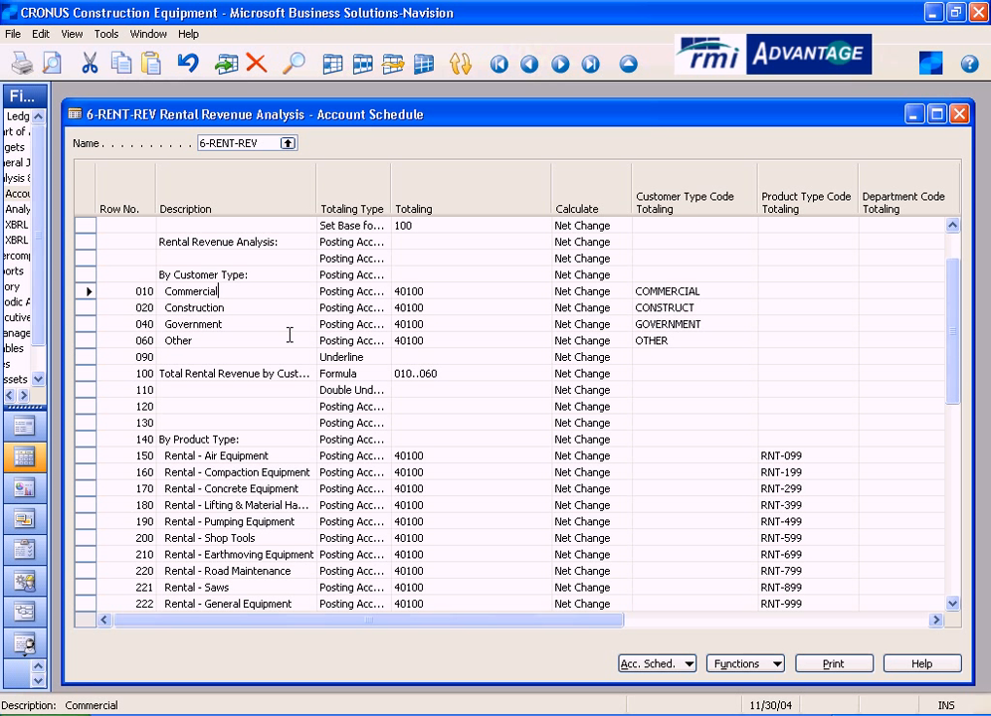
left_click(354, 289)
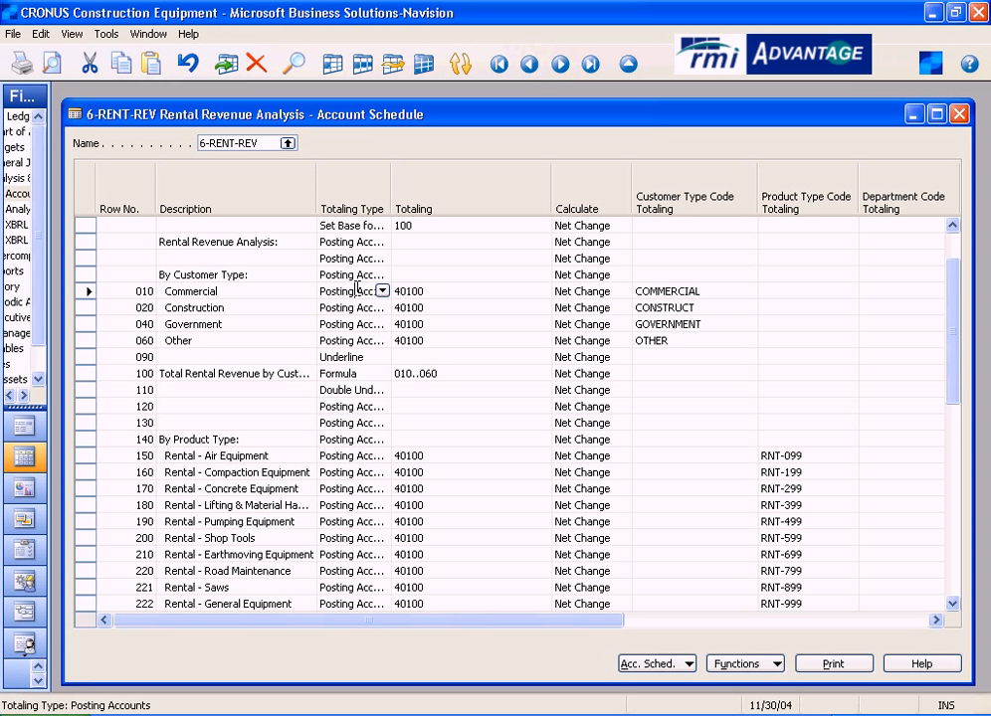
left_click(438, 291)
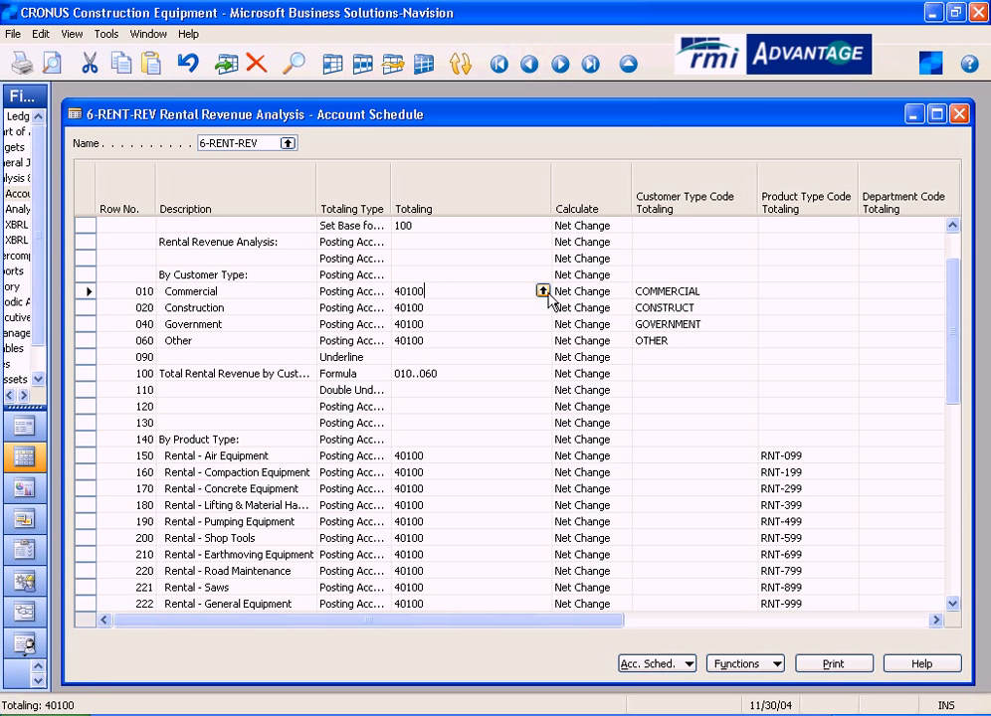
left_click(417, 290)
scroll(239, 362, "up", 6)
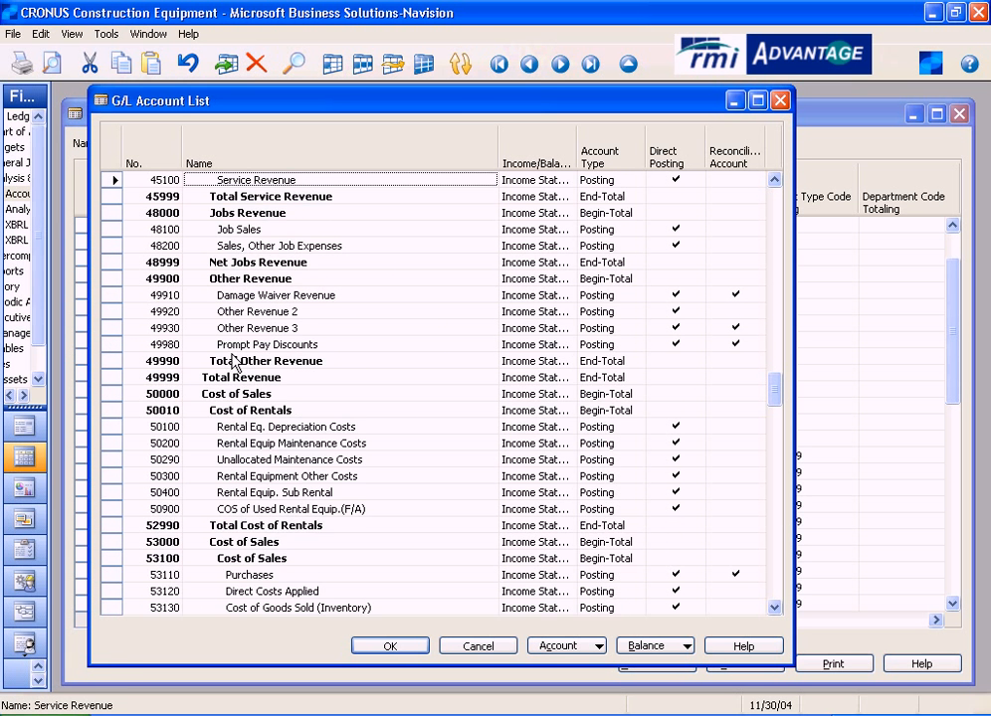
scroll(238, 362, "up", 1)
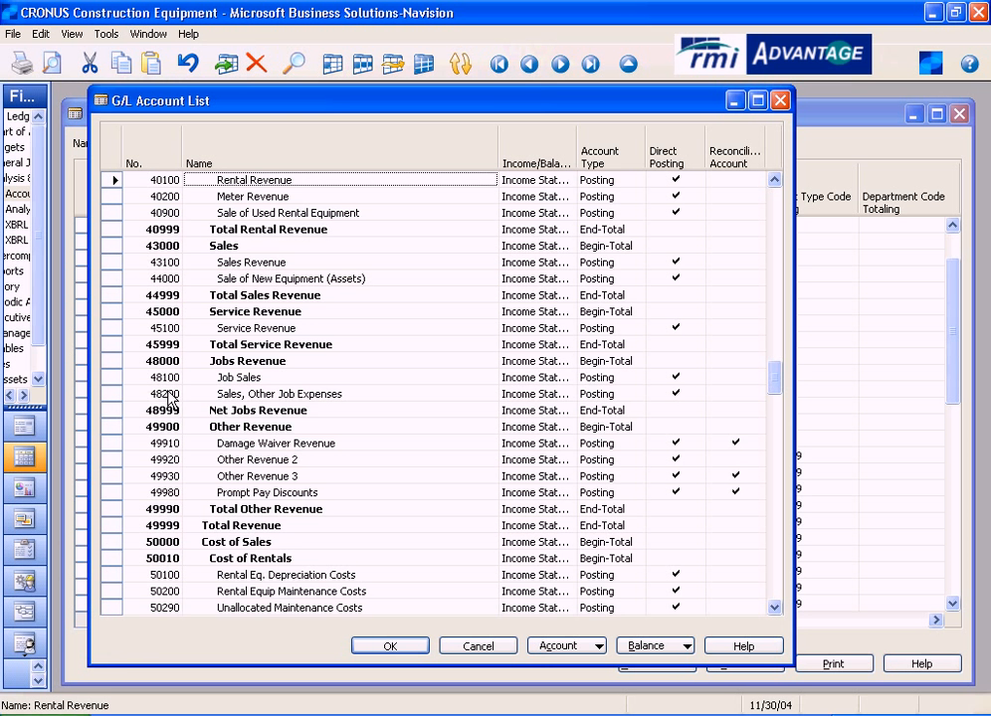
scroll(182, 391, "up", 1)
left_click(266, 231)
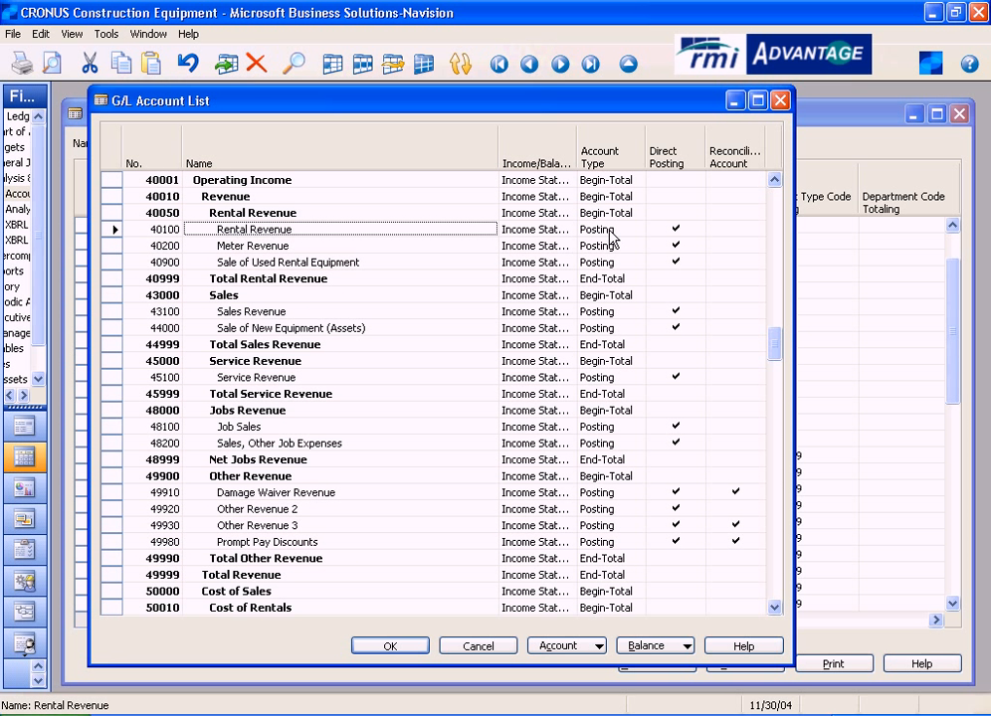
left_click(474, 658)
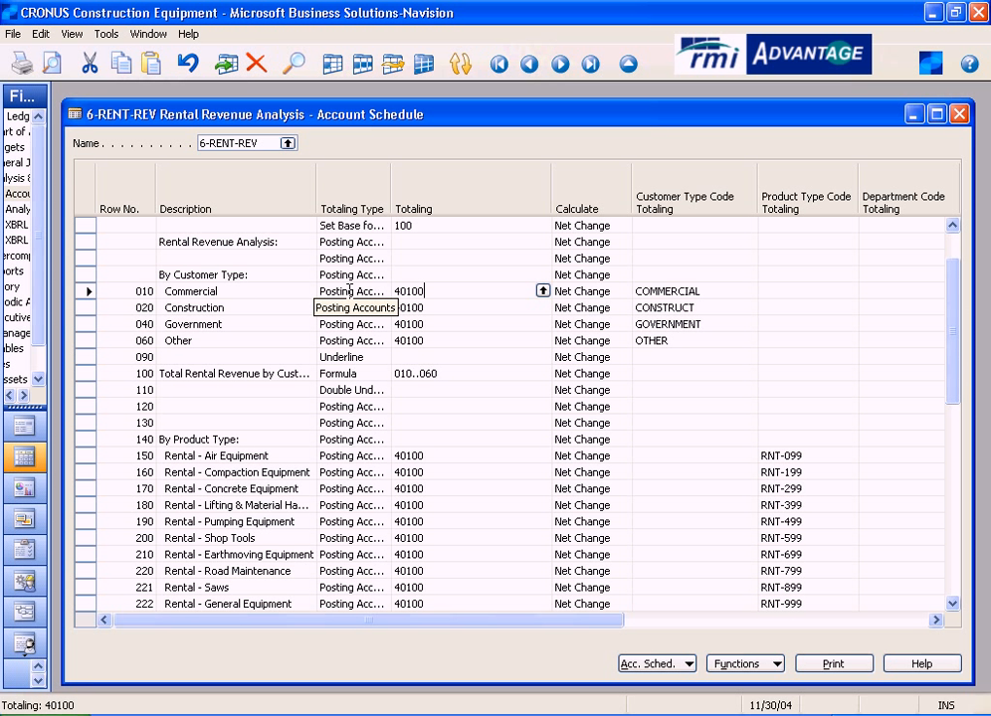
- Compare the descriptions and totaling accounts of the Commercial, Construction, Government and Other rows
left_click(235, 290)
left_click(236, 307)
left_click(235, 325)
left_click(235, 340)
left_click(458, 291)
left_click(454, 307)
left_click(447, 322)
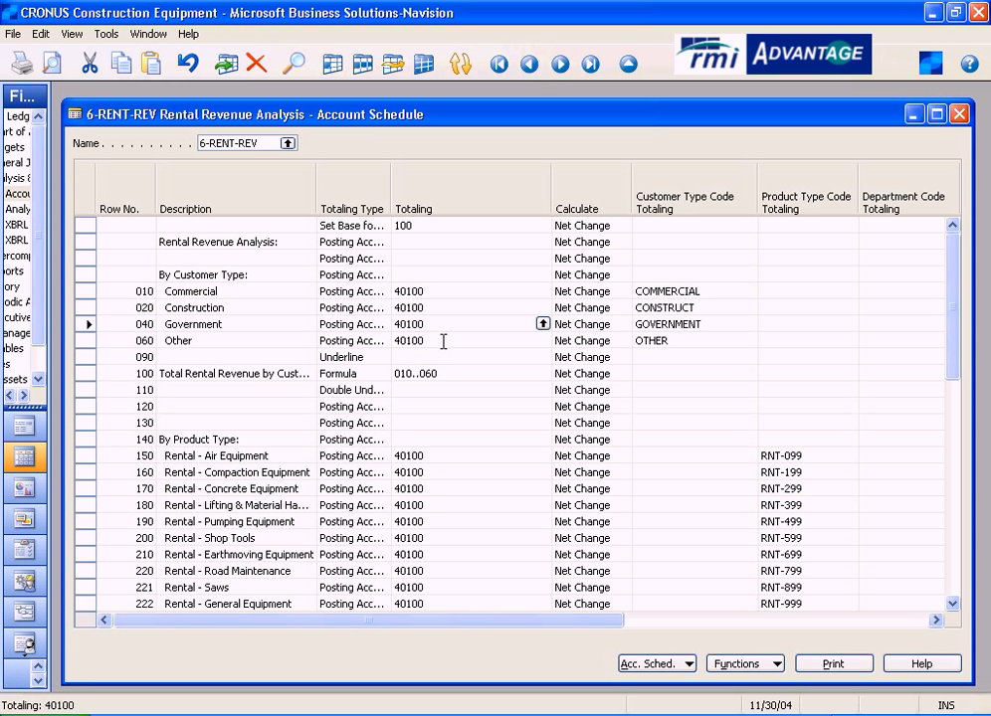
left_click(444, 340)
- Check the available CUSTOMER TYPE dimension values for the Commercial row, cancel the list, and highlight its COMMERCIAL code
left_click(730, 289)
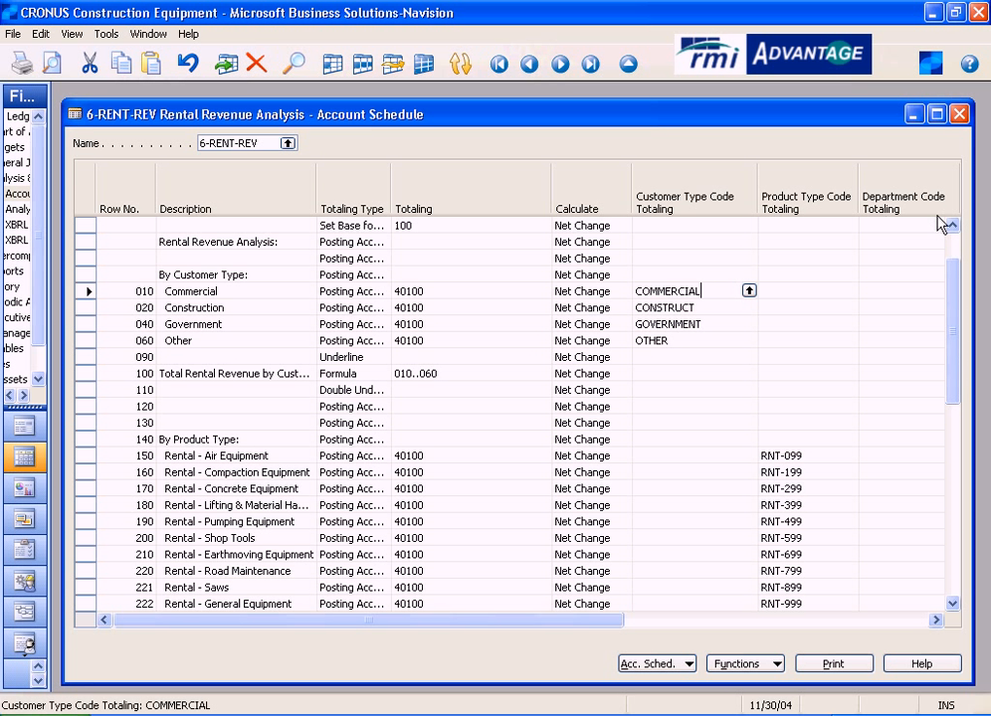
left_click(749, 292)
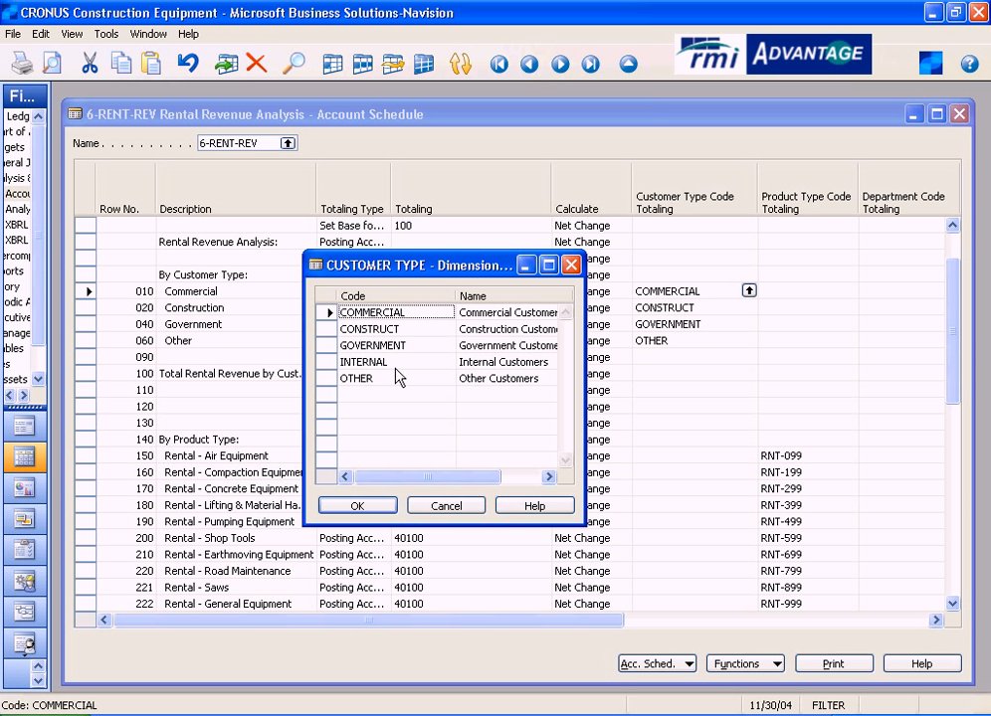
left_click(445, 505)
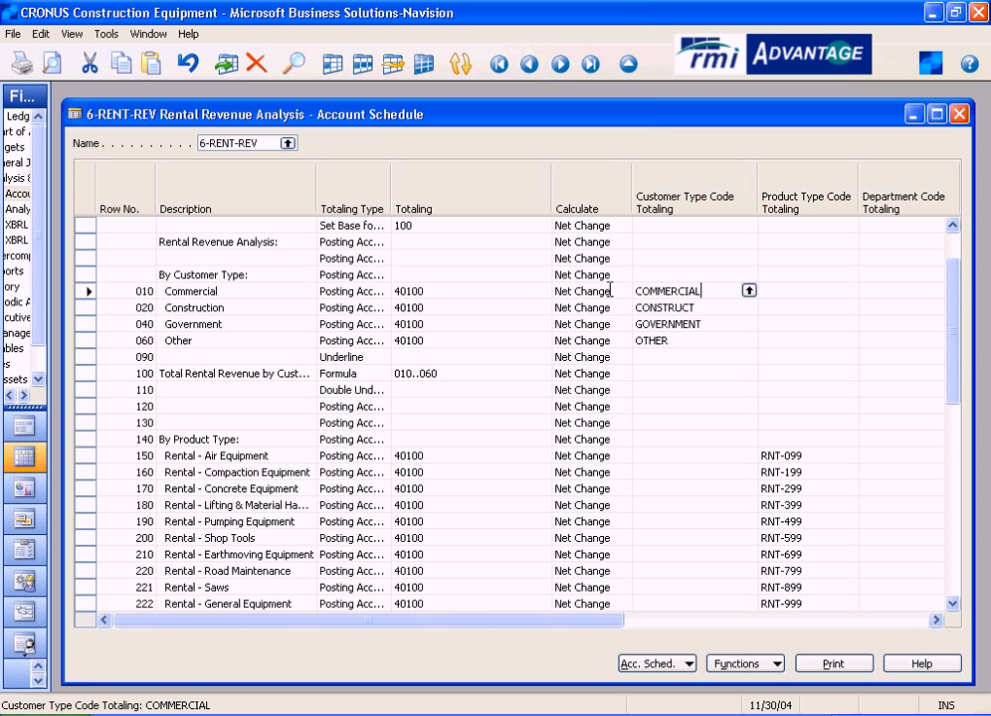
left_click_drag(706, 290, 629, 292)
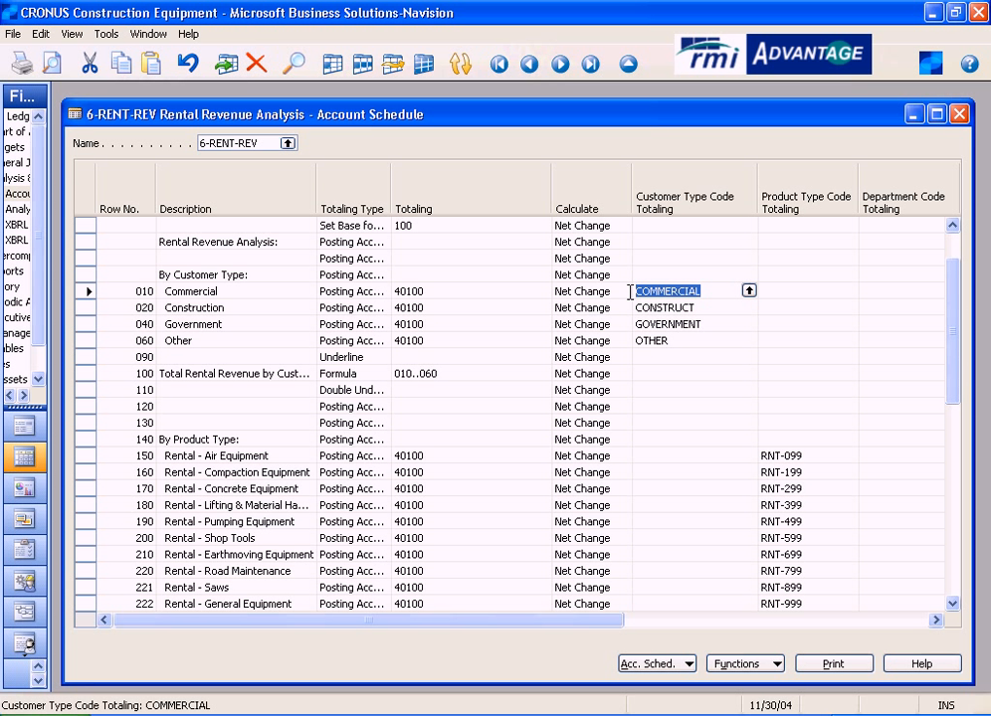
- Review the customer type codes of the Construction, Government and Other rows, then the Show and Bold settings of the schedule rows
left_click(713, 306)
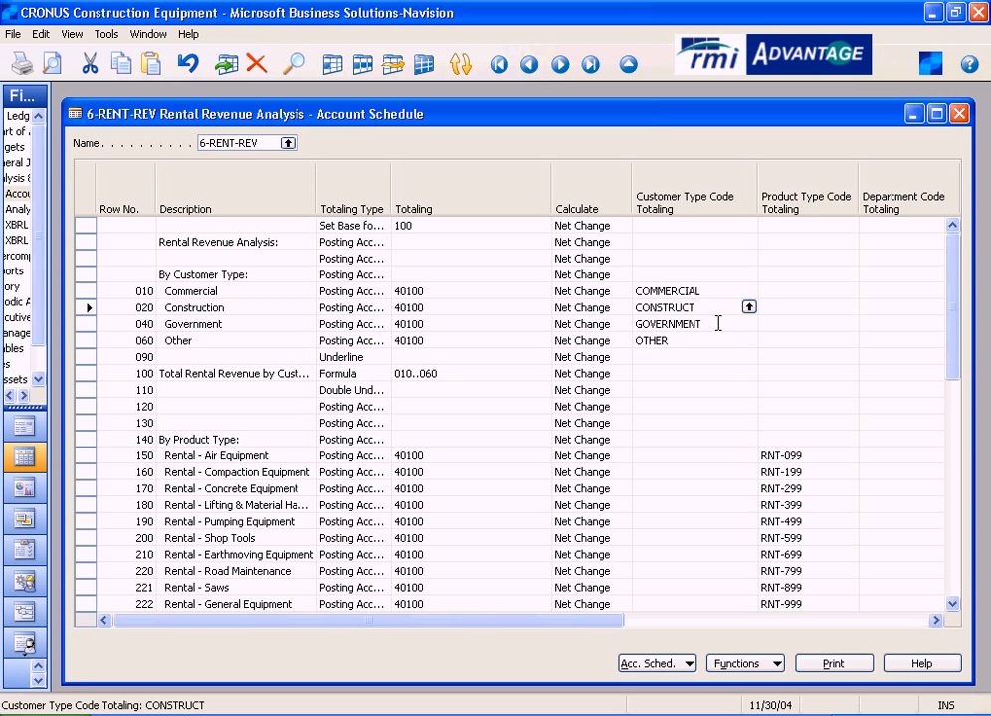
left_click(717, 323)
left_click(690, 340)
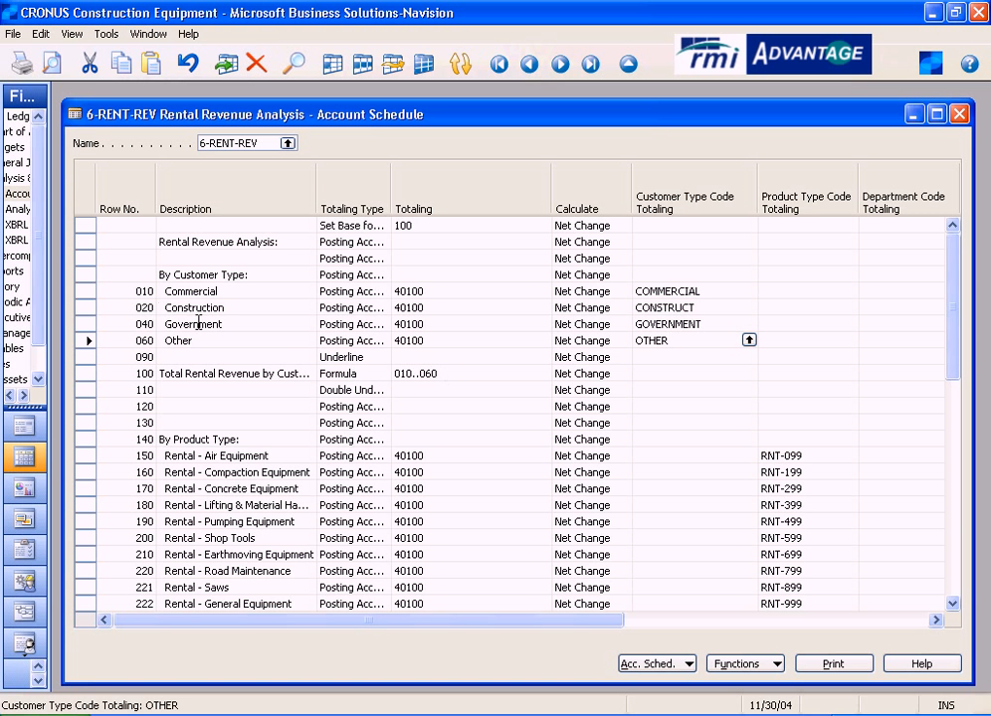
left_click(140, 339)
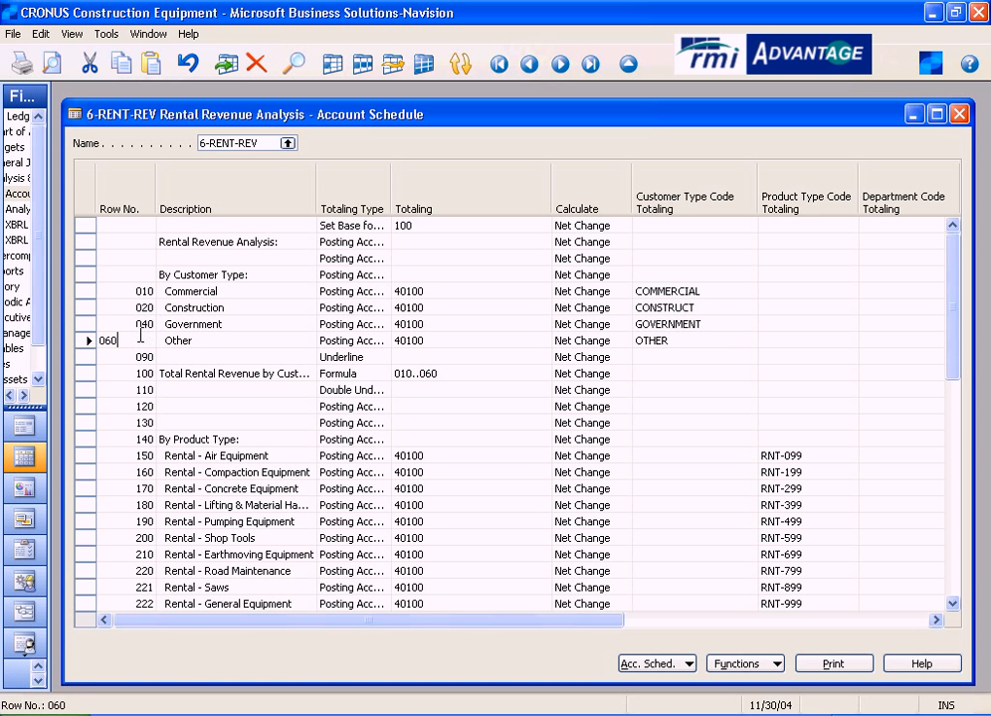
left_click_drag(607, 622, 759, 628)
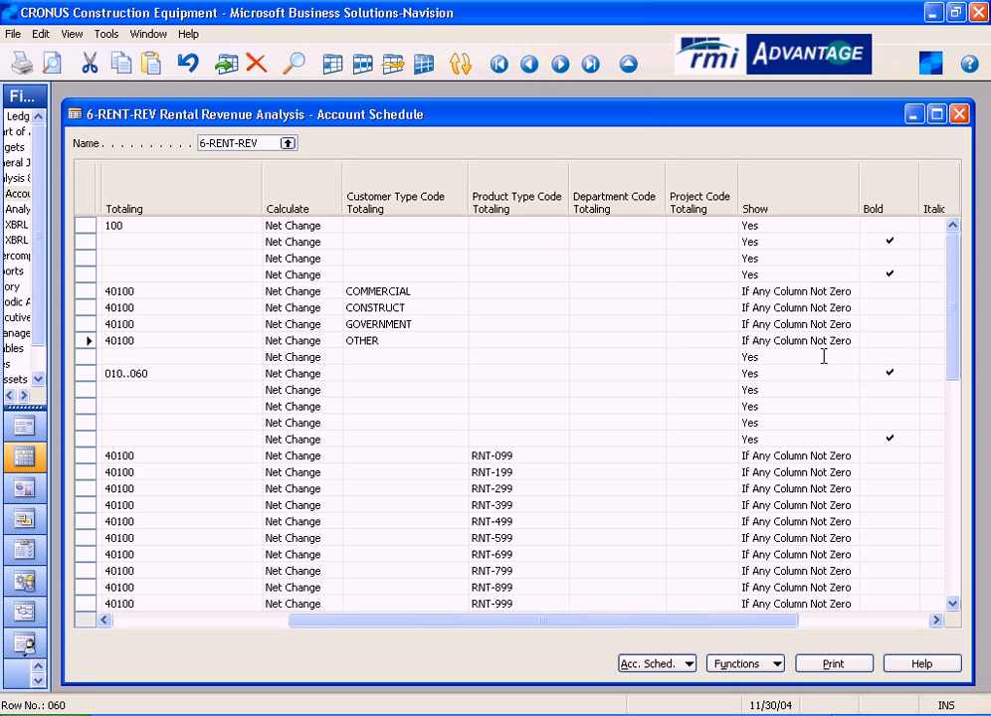
left_click_drag(518, 624, 338, 627)
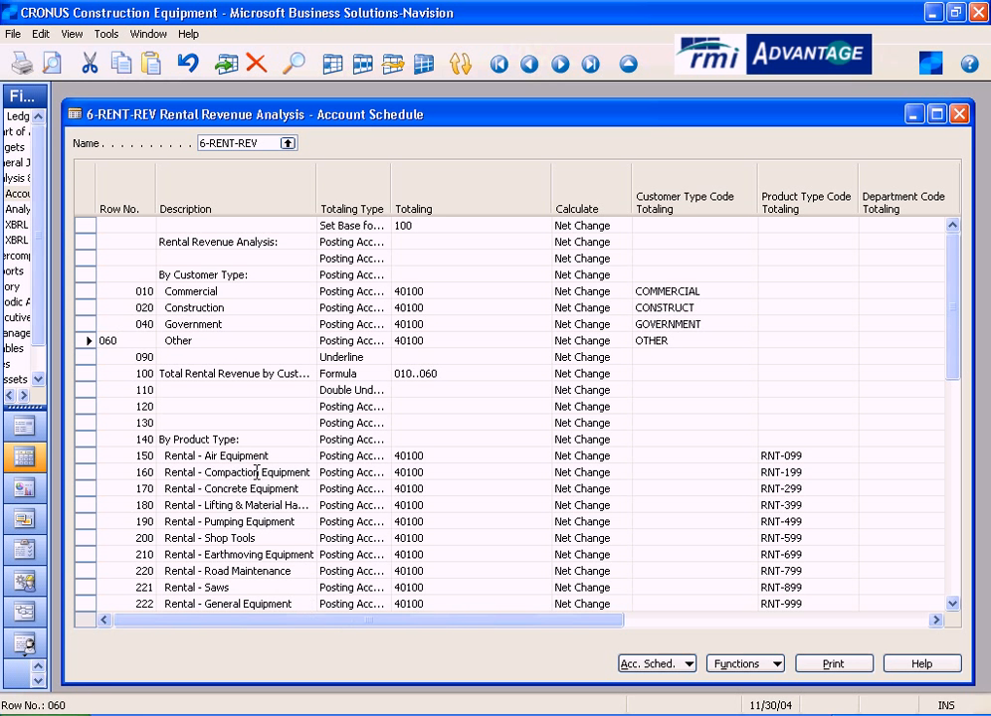
- Check the double underline row below the customer type total and go through the descriptions under By Product Type
left_click(371, 386)
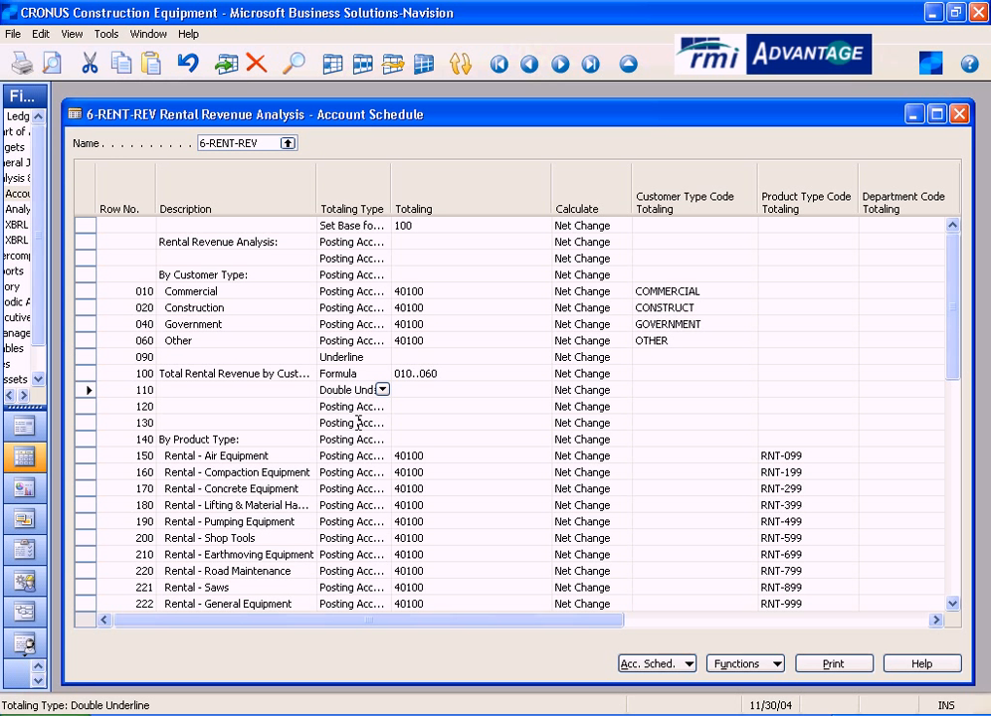
left_click(278, 456)
key("Down")
key("Down")
key("Down")
key("Down")
key("Down")
key("Down")
key("Down")
key("Down")
key("Down")
key("Down")
key("Down")
key("Down")
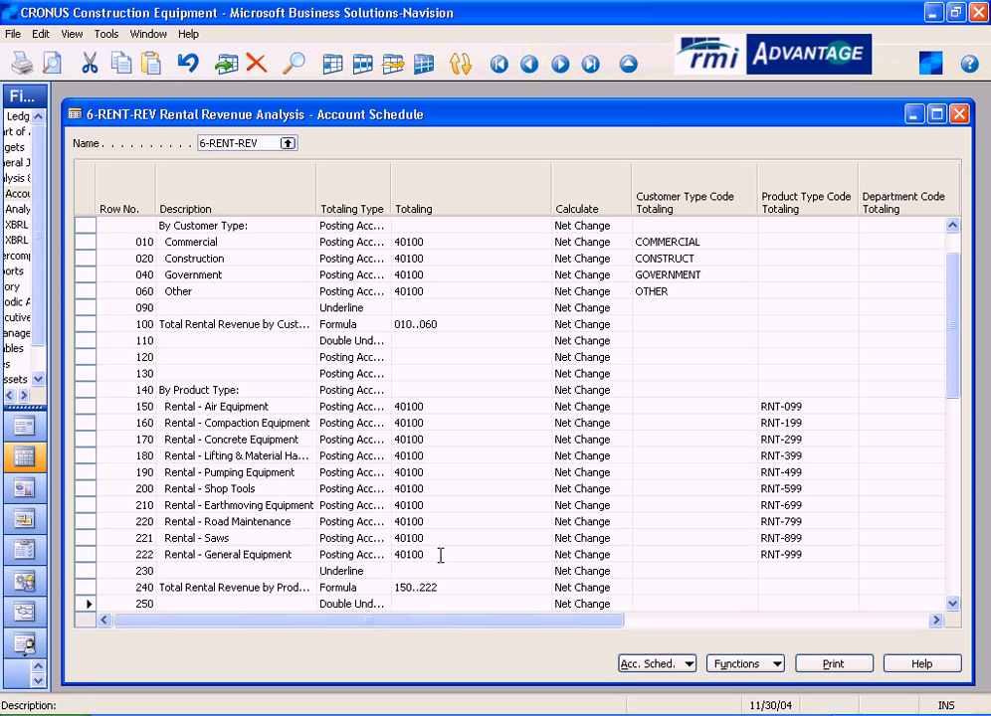
- Look up the PROD TYPE dimension values for Rental - Air Equipment, widen the list to read RNT-099's name, and cancel
left_click(828, 405)
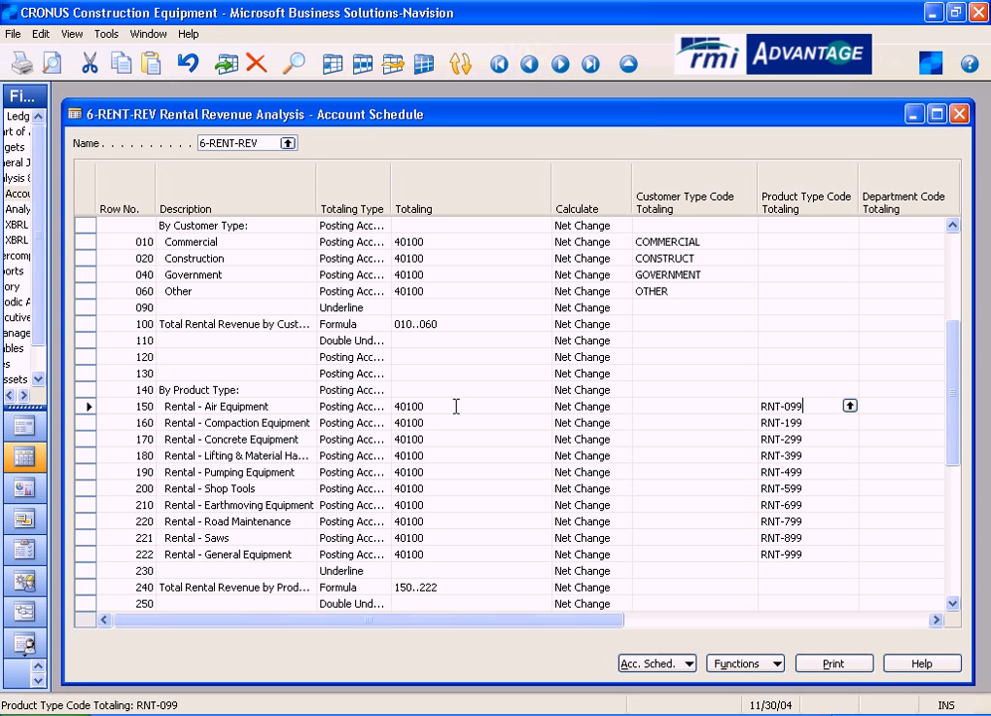
left_click(849, 406)
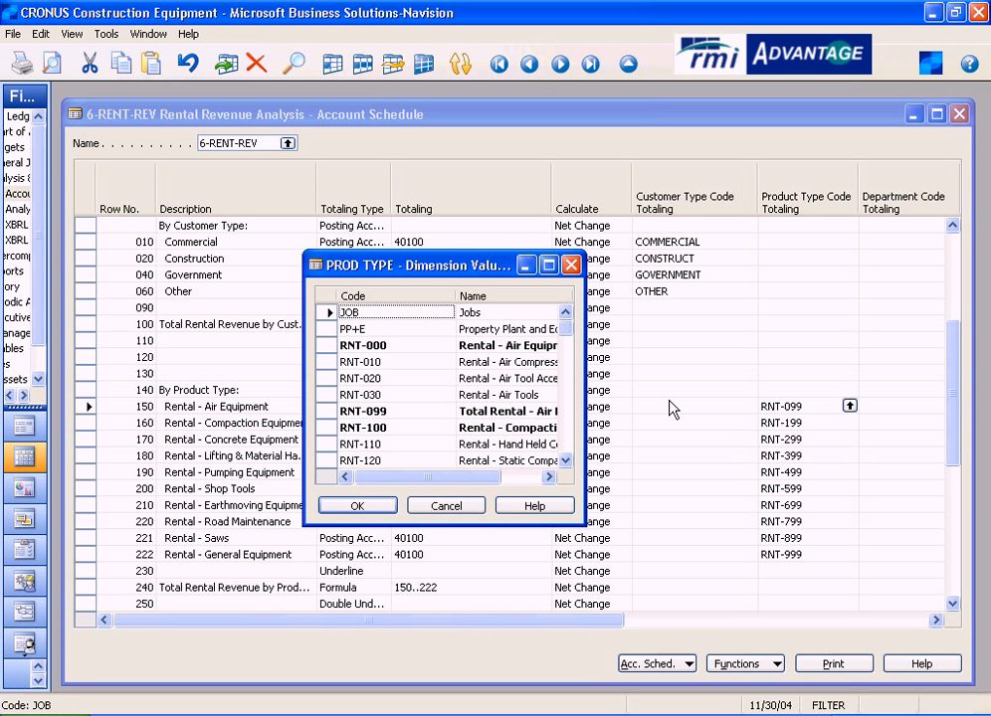
left_click(373, 411)
left_click_drag(586, 401, 712, 401)
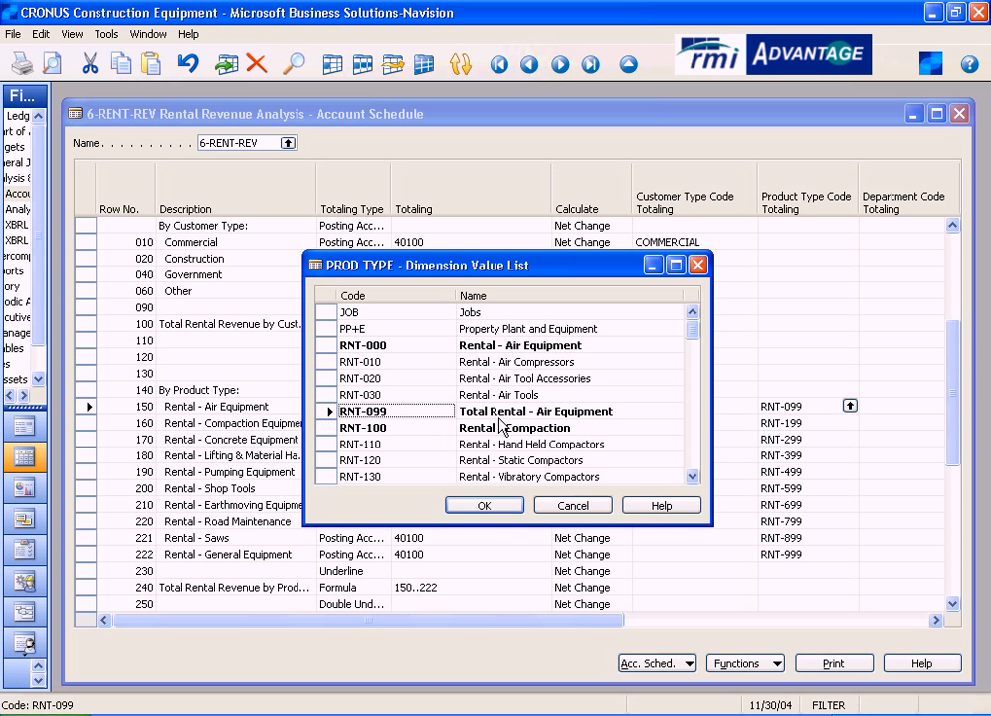
left_click(573, 505)
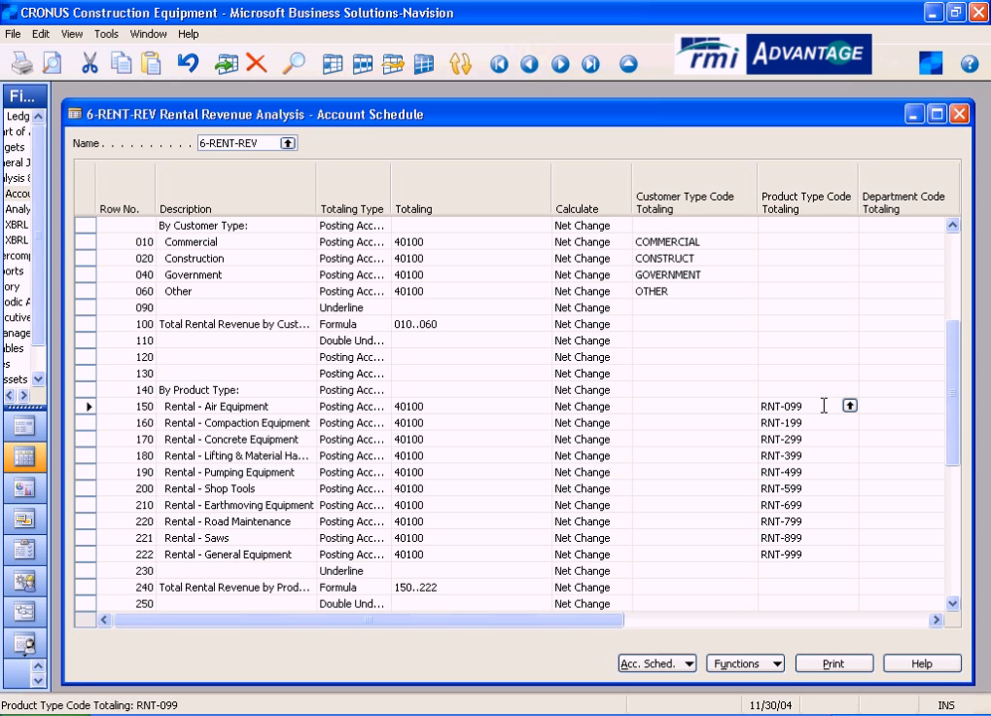
- Reopen the Air Equipment row's product type lookup, inspect RNT-010, RNT-020 and RNT-030, and cancel the list
left_click(851, 406)
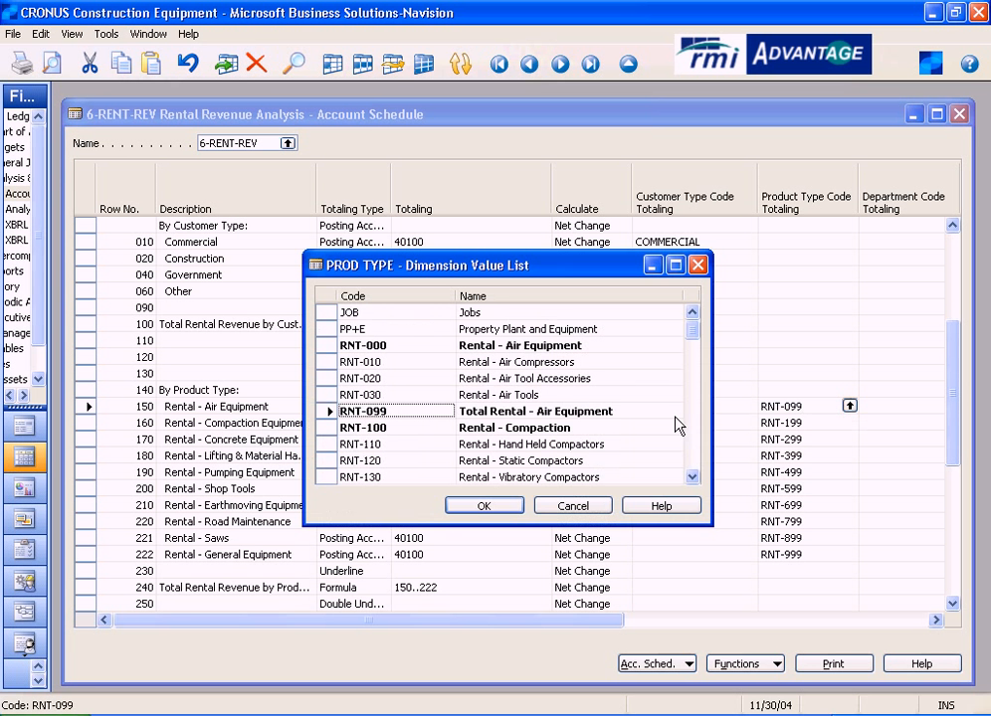
left_click(402, 366)
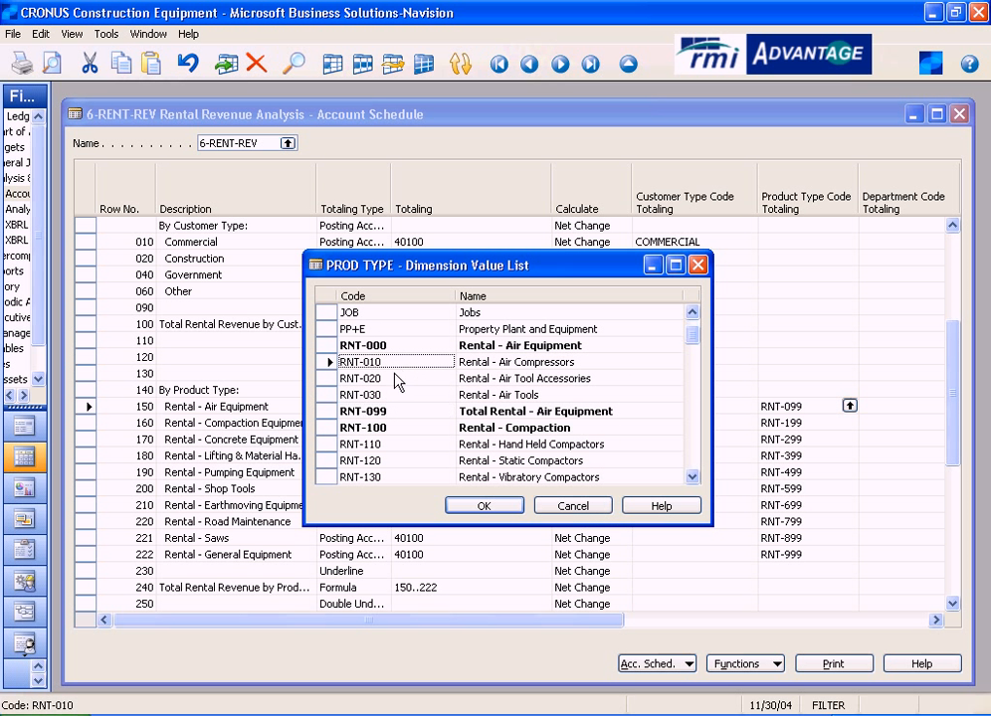
left_click(384, 381)
left_click(381, 396)
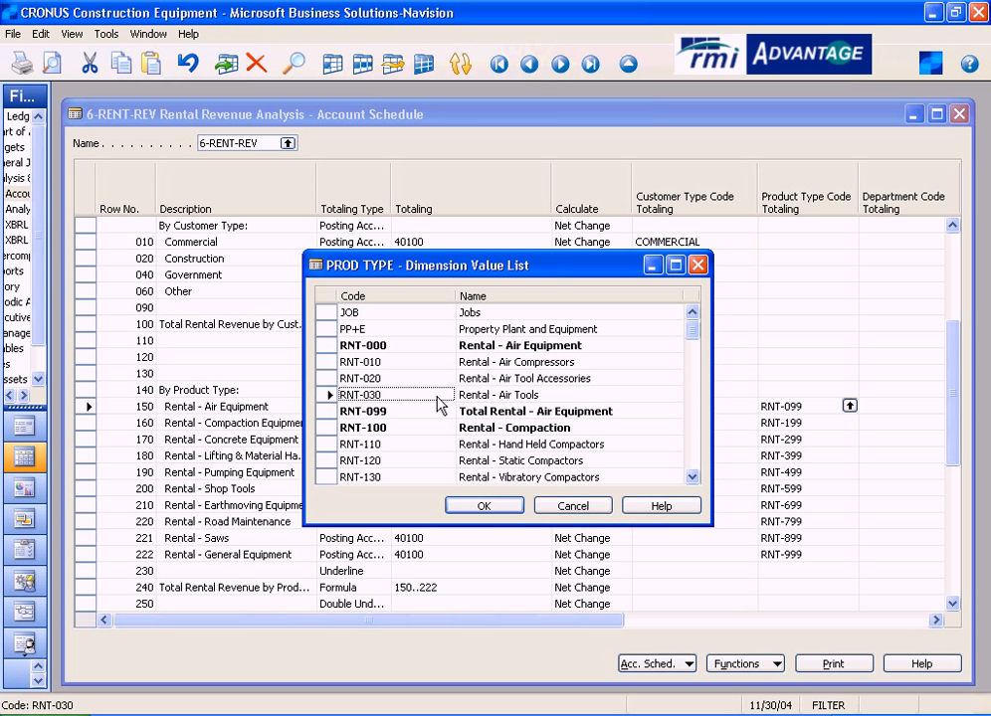
left_click(589, 506)
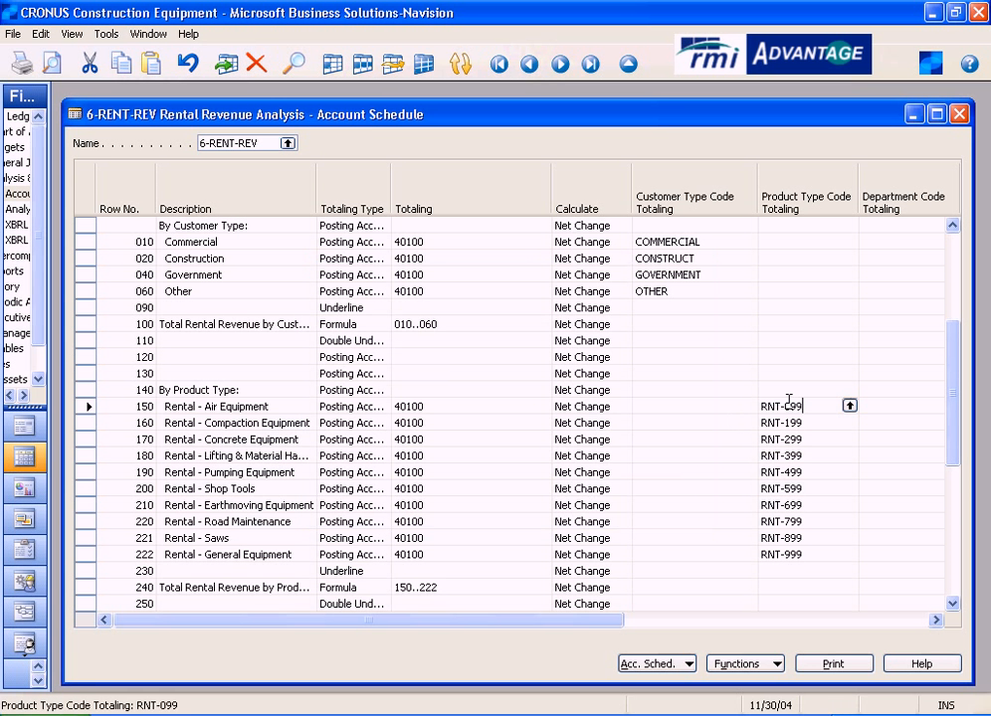
- Check the Air Equipment row's totaling account and look up the Compaction Equipment row's product type code, cancelling the list
left_click(443, 405)
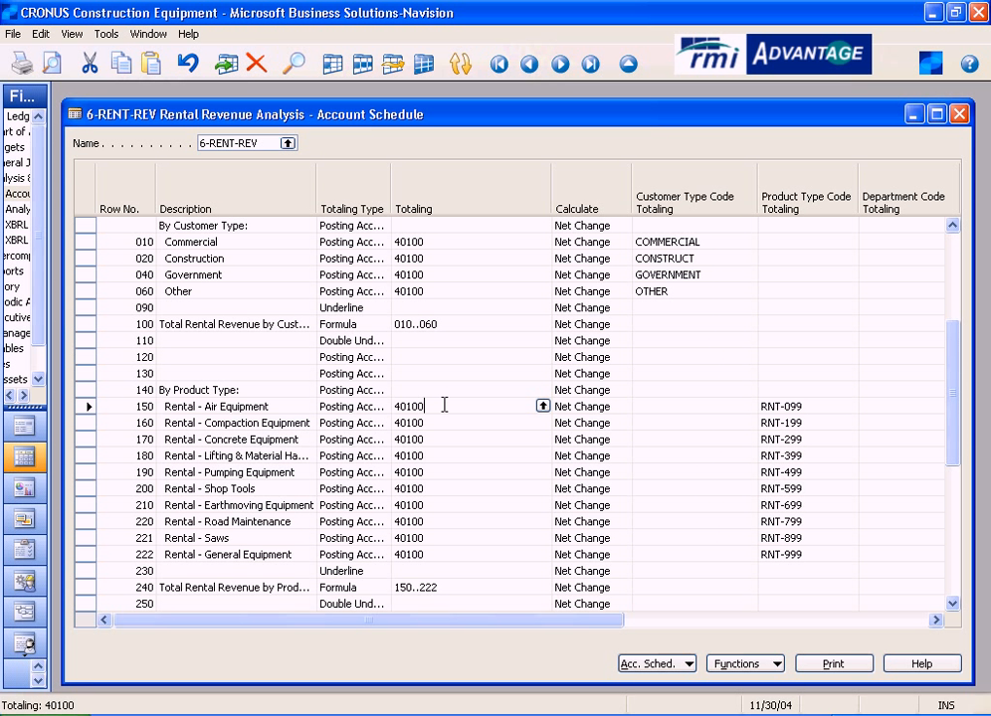
left_click(817, 425)
left_click(850, 423)
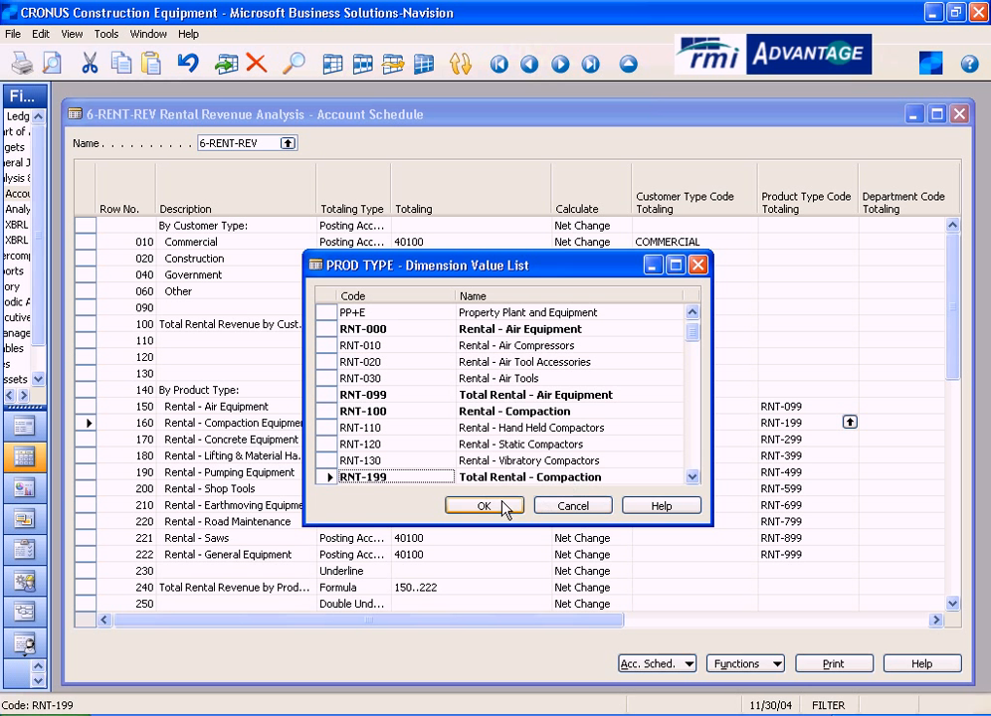
left_click(573, 506)
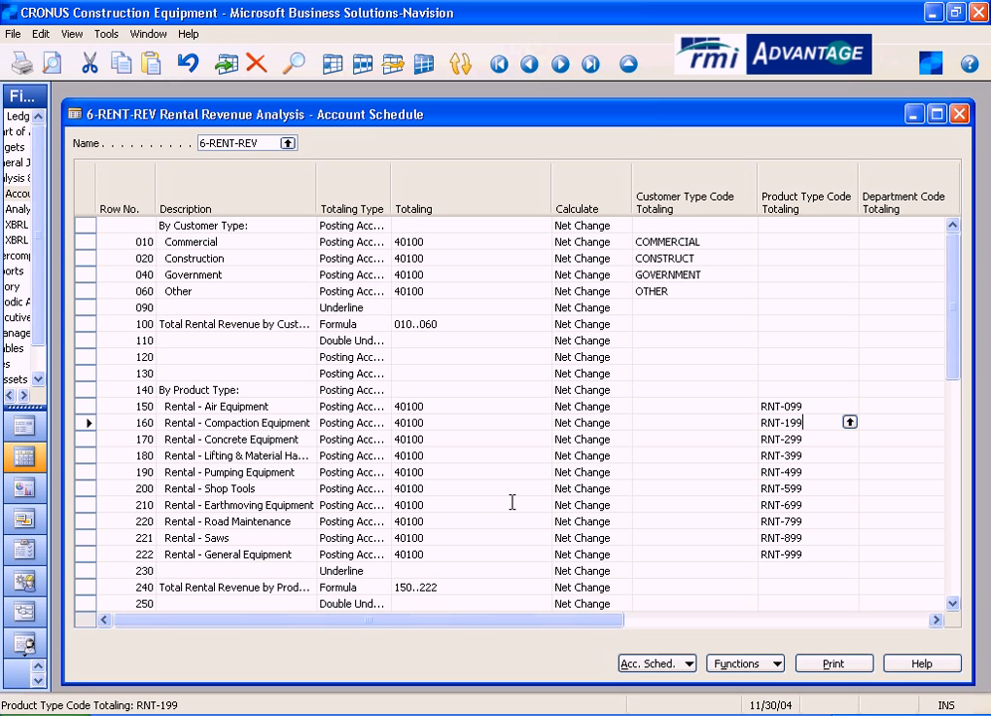
- Look up the Air Equipment row's G/L account, examine the default dimensions of 40100 Rental Revenue, and close both windows
left_click(453, 404)
left_click(539, 406)
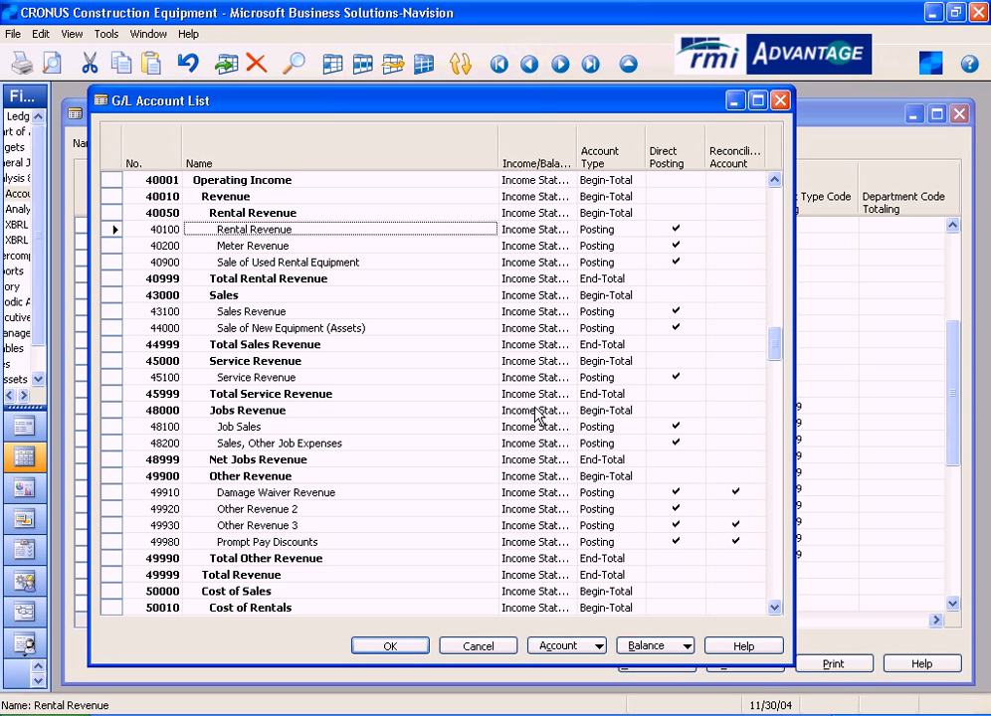
left_click(111, 229)
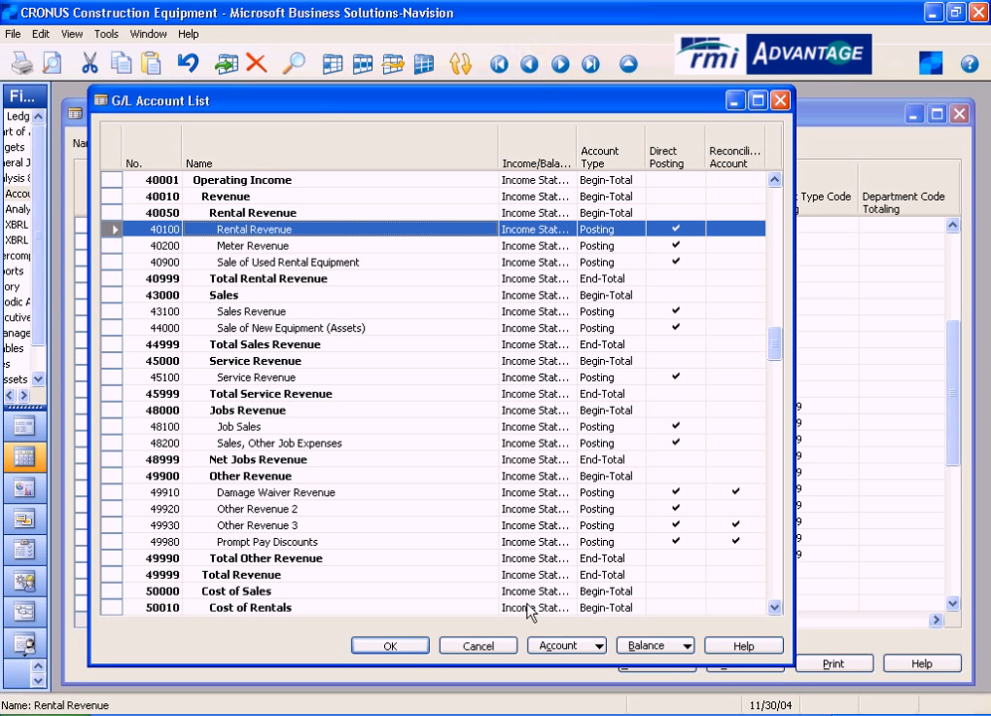
left_click(558, 646)
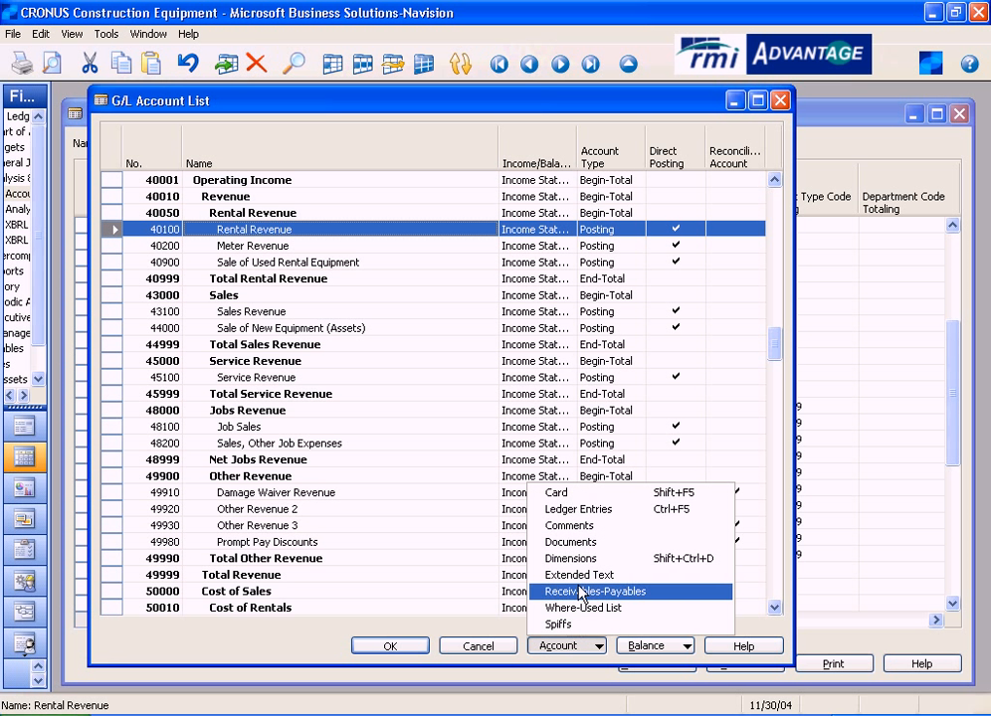
left_click(570, 558)
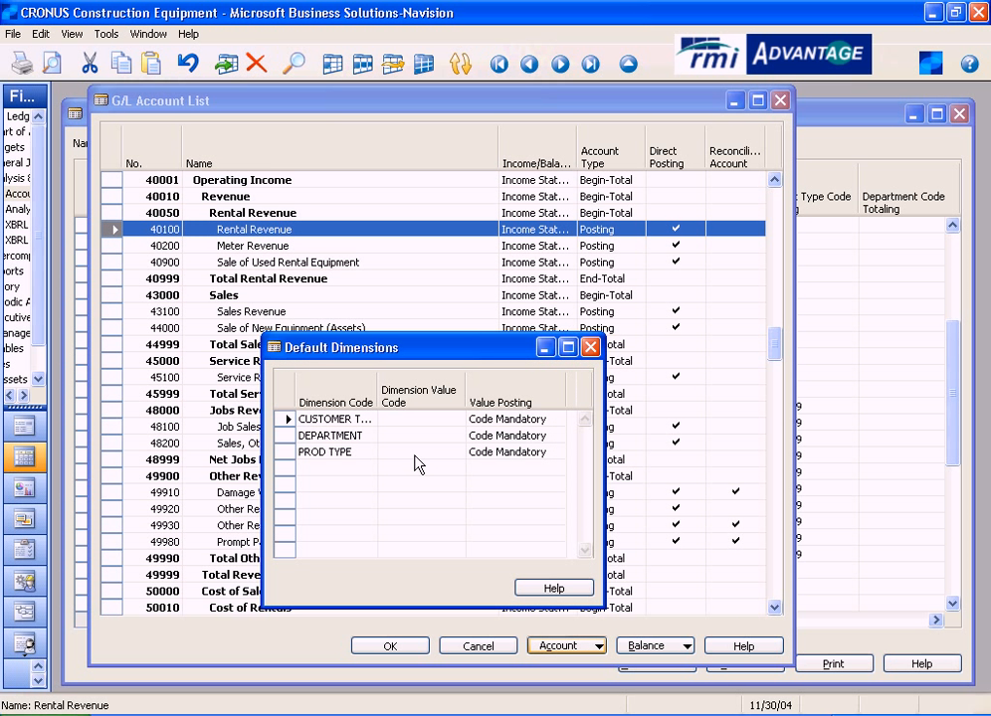
left_click(313, 436)
left_click(313, 453)
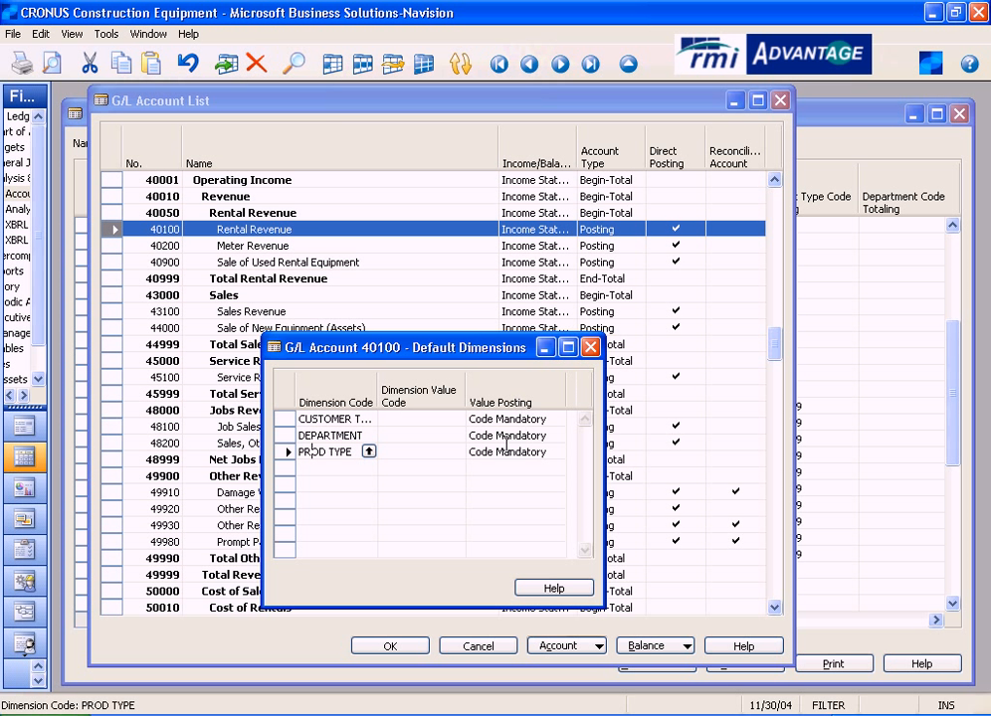
left_click(590, 346)
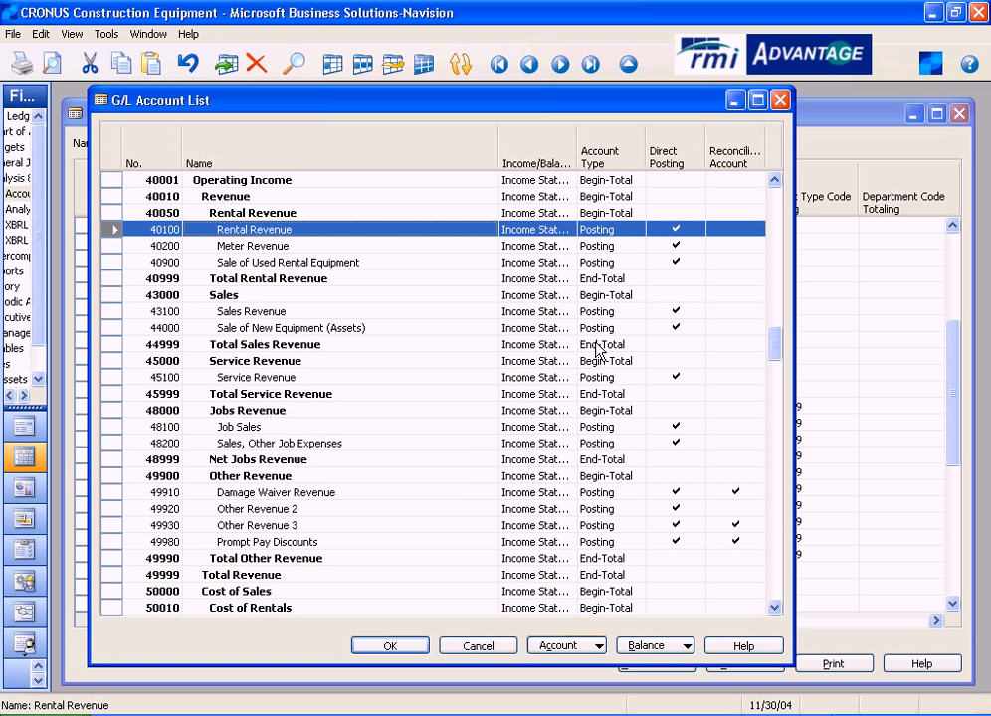
left_click(781, 103)
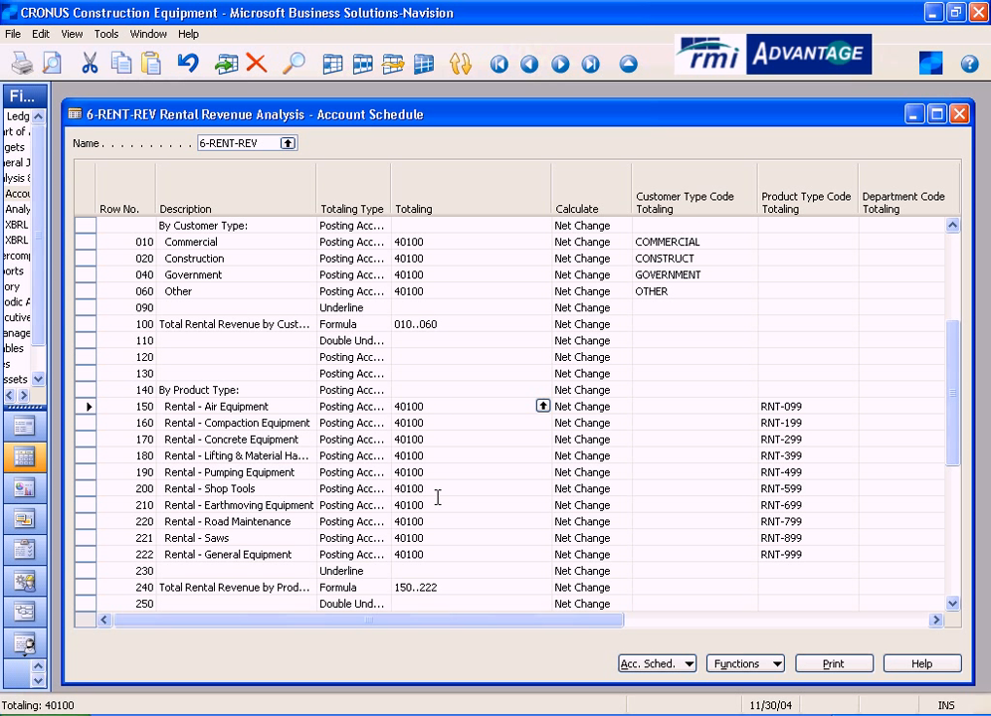
- Compare the totaling formulas of the product type and customer type total rows, and go on to Sales of Used Rental Equipment
double_click(441, 587)
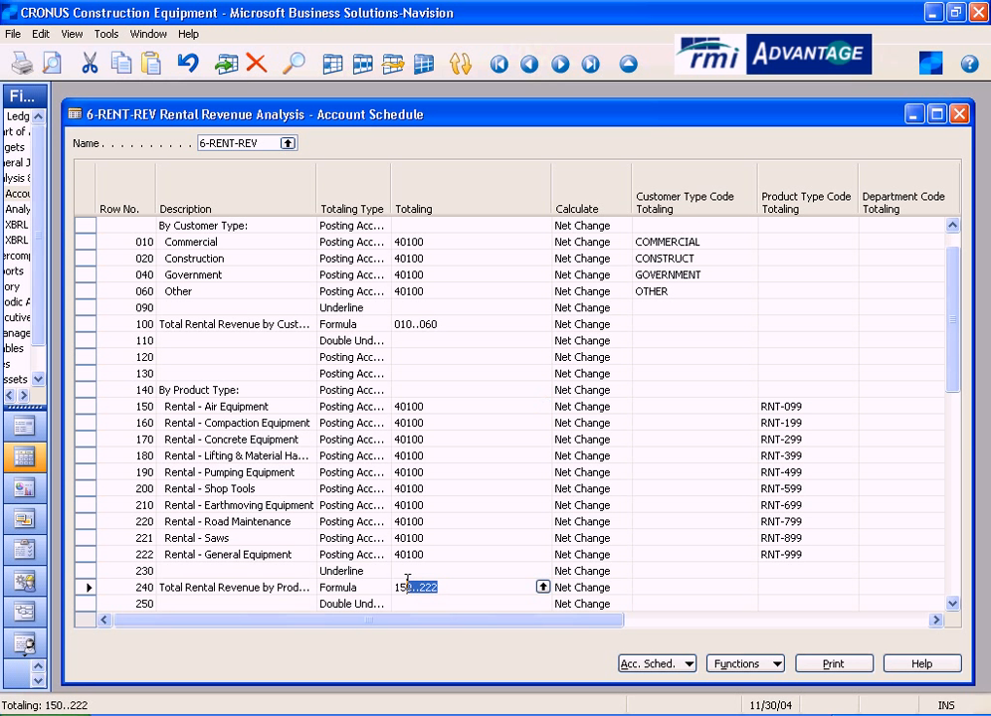
left_click(457, 323)
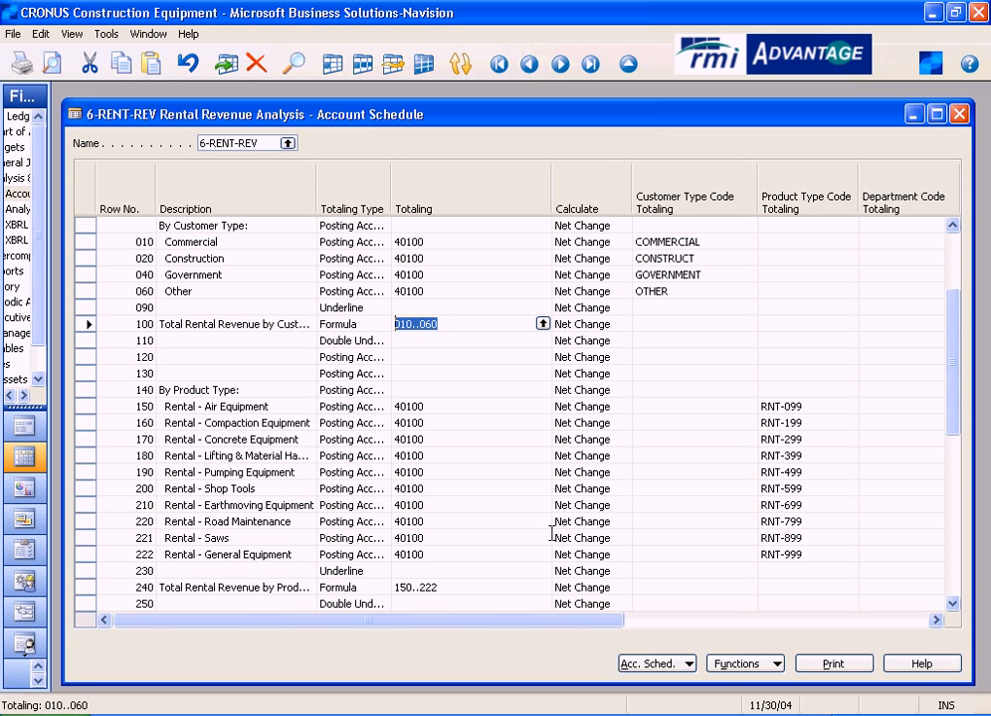
key("Down")
key("Down")
key("Down")
key("Down")
key("Down")
key("Down")
key("Down")
key("Down")
key("Down")
key("Down")
key("Down")
key("Down")
key("Down")
key("Down")
key("Down")
key("Down")
key("Down")
key("Down")
key("Down")
key("Down")
key("Down")
key("Down")
key("Down")
key("Down")
key("Down")
key("Down")
key("Down")
key("Down")
key("Down")
key("Down")
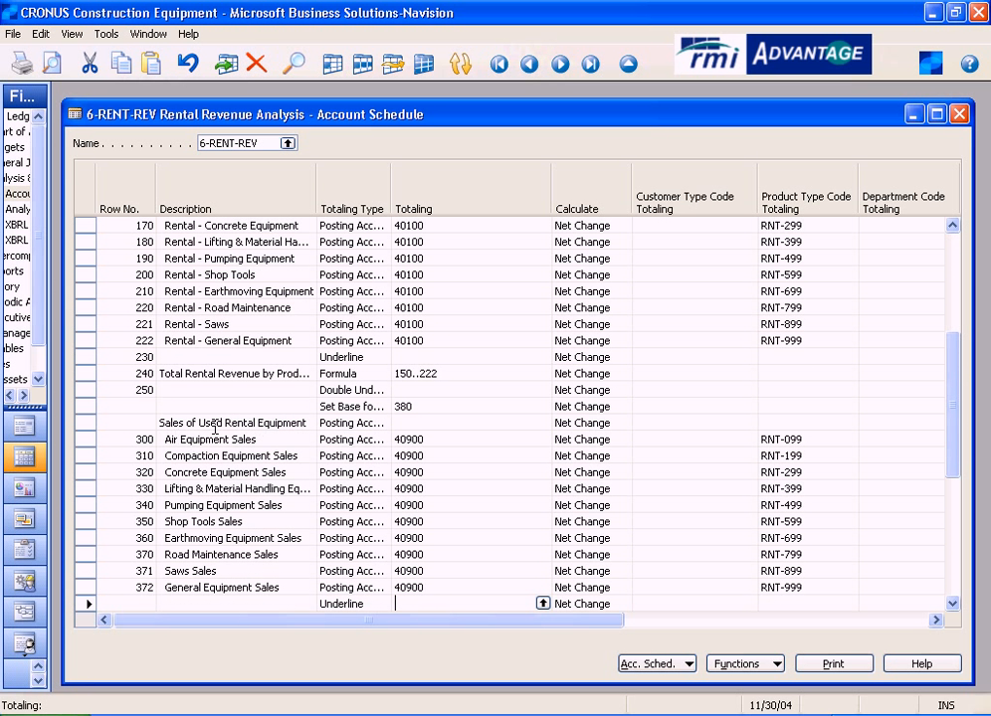
- Look up the Air Equipment Sales row's G/L account, view the default dimensions of 40900 Sale of Used Rental Equipment, and close the list
left_click(460, 439)
left_click(542, 439)
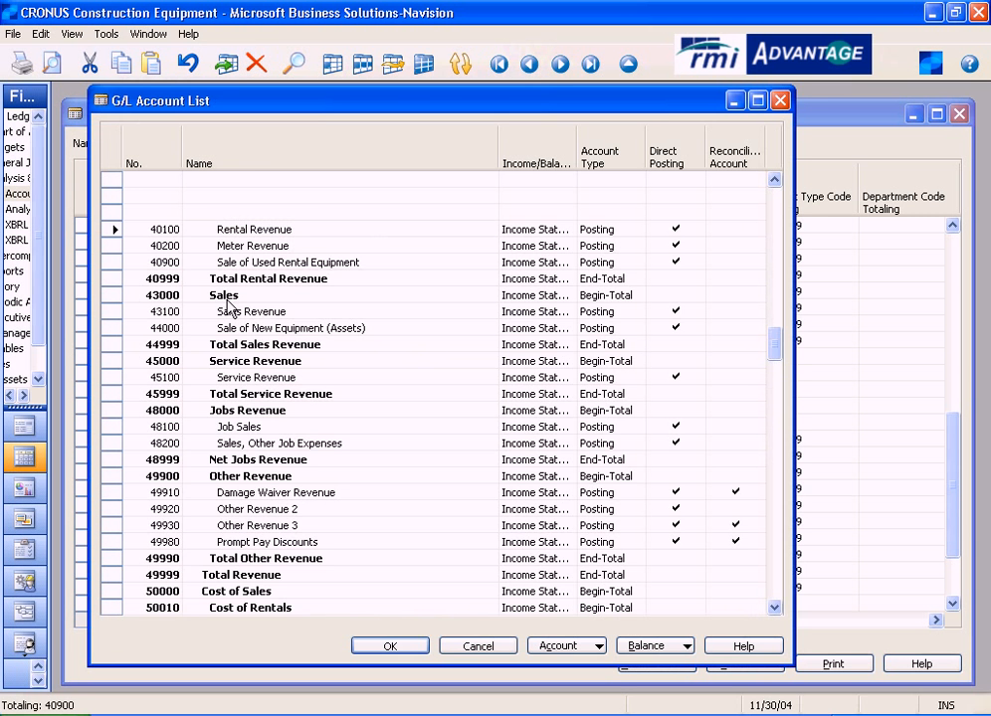
left_click(113, 261)
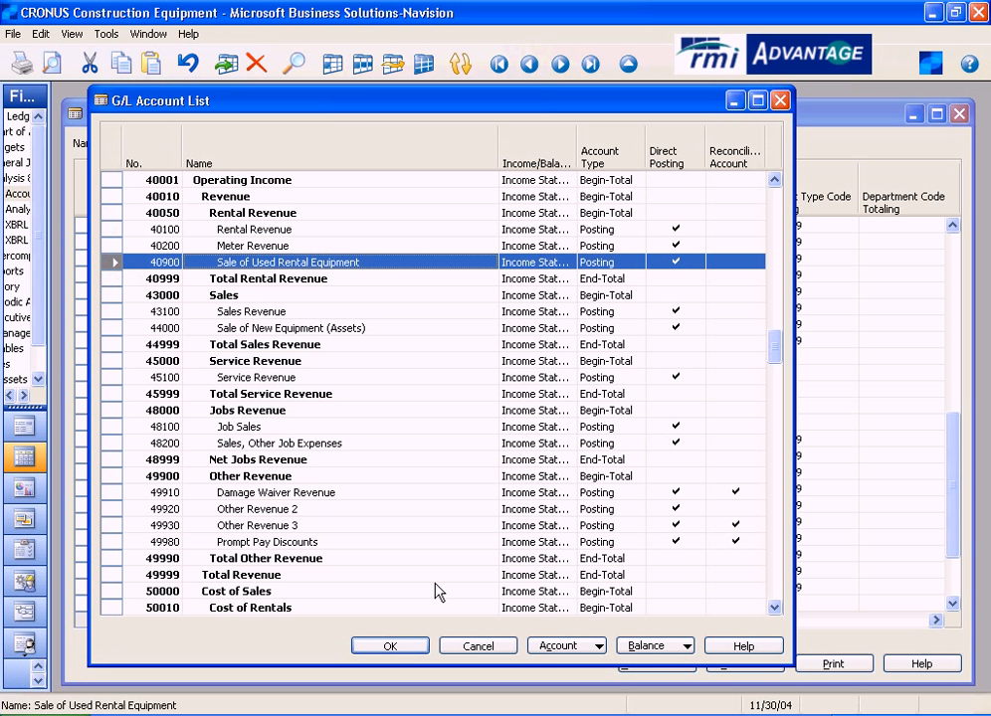
left_click(584, 647)
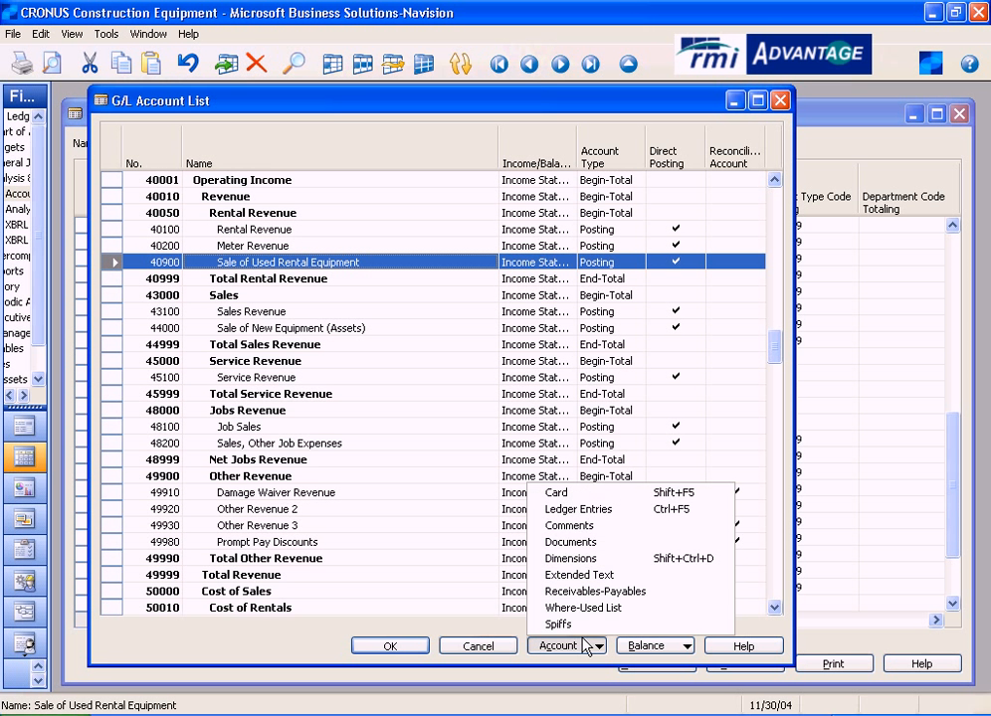
left_click(582, 559)
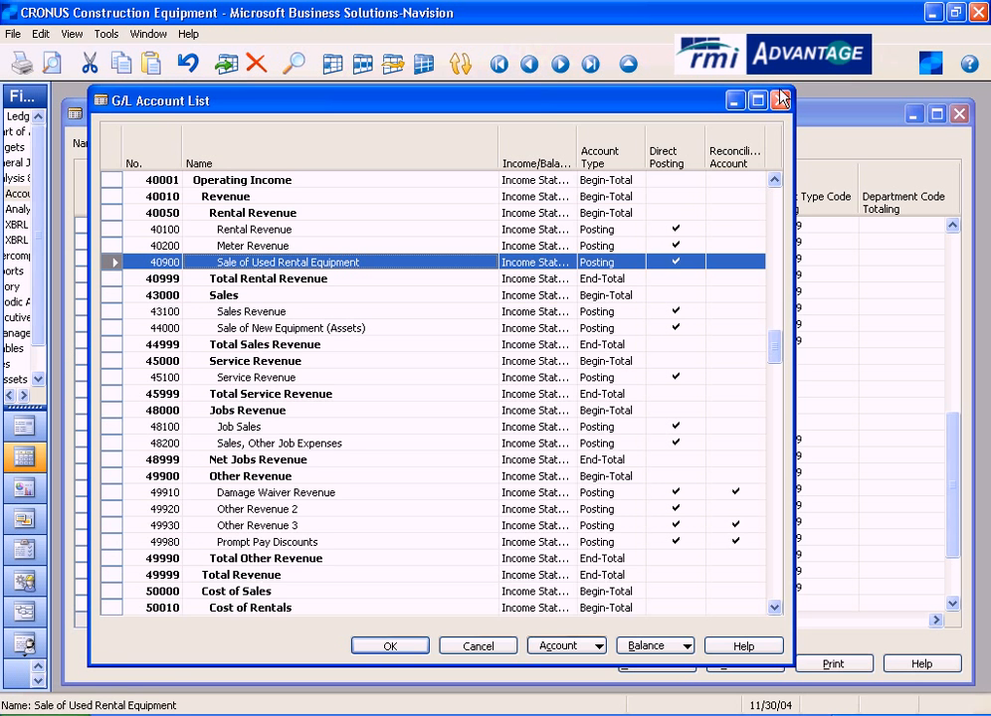
key("Return")
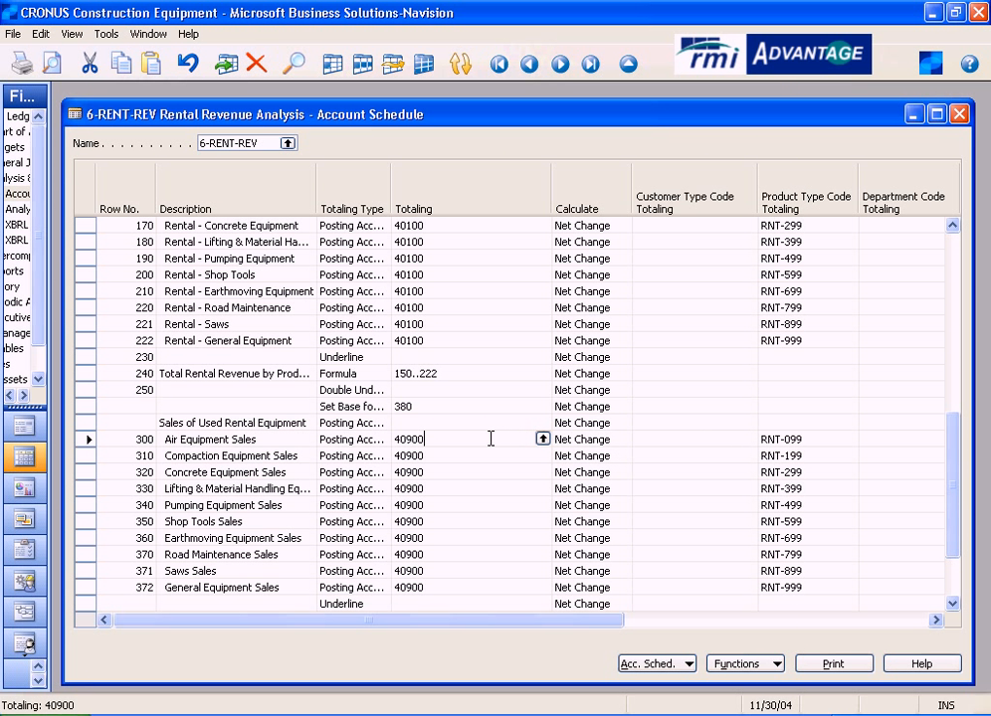
- Check the totaling account and product type code of Air Equipment Sales, continuing down to the used equipment sales total row
left_click_drag(456, 438, 392, 438)
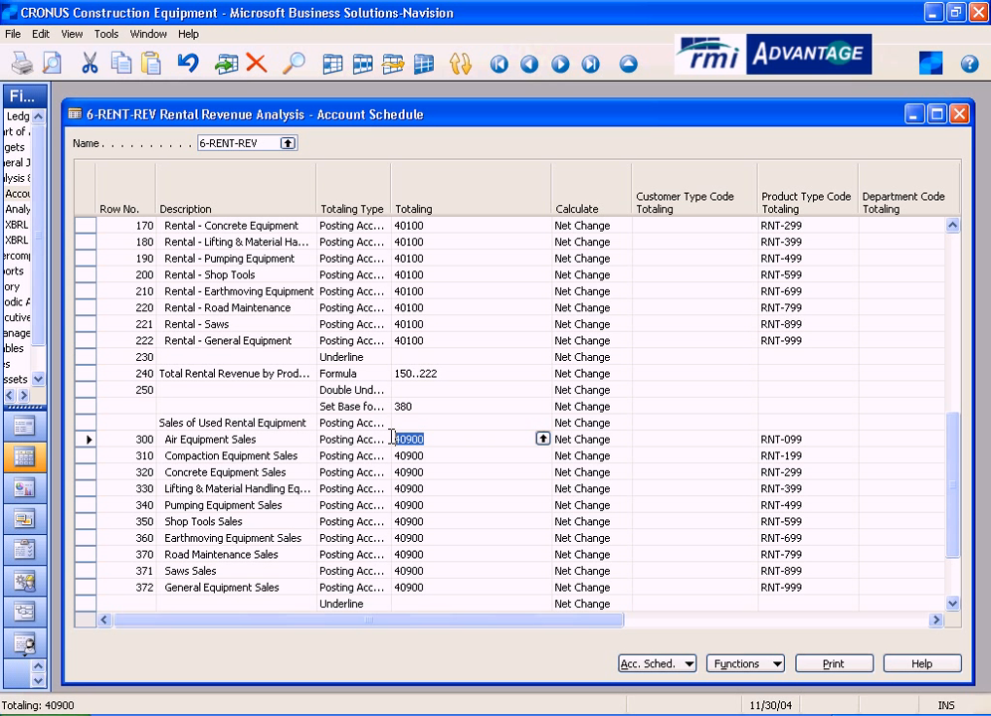
left_click(831, 440)
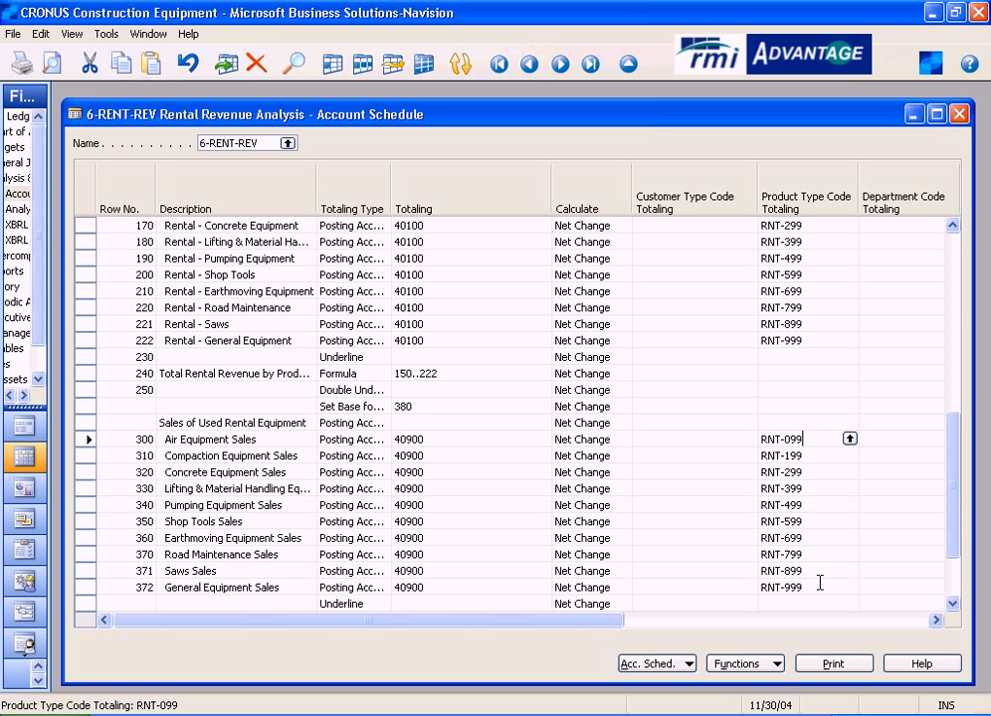
key("Down")
key("Down")
key("Down")
key("Down")
key("Down")
key("Down")
key("Down")
key("Down")
key("Down")
key("Down")
key("Down")
key("Down")
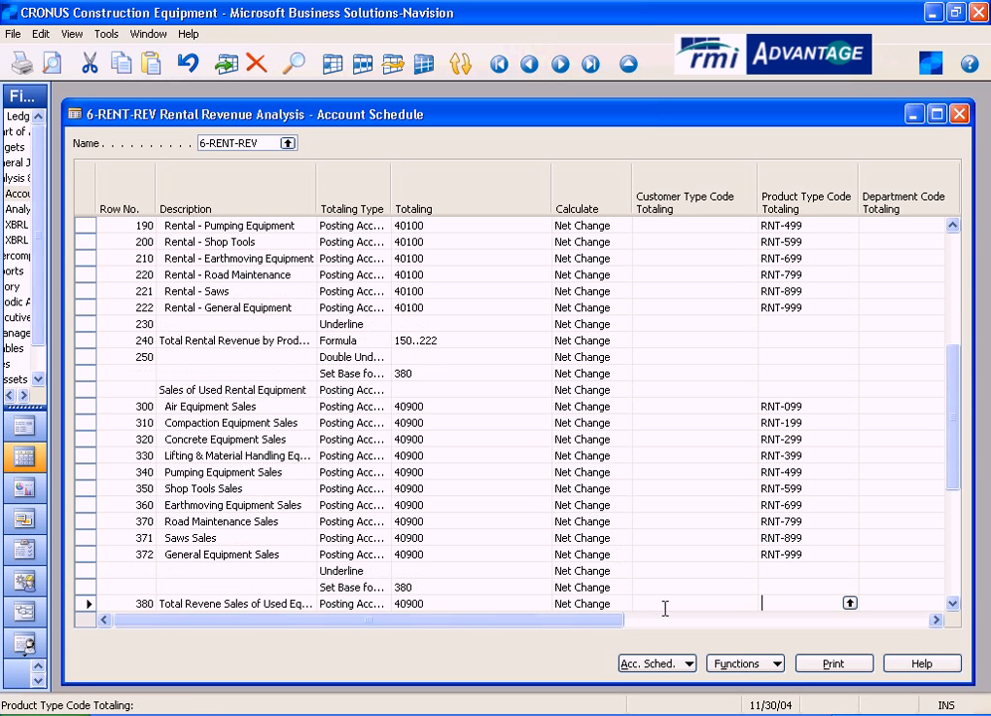
- Preview the 6-RENT-REV report for 11/01/04..11/30/04, examine its customer type, product type and used equipment sales sections, and close the preview
left_click(834, 664)
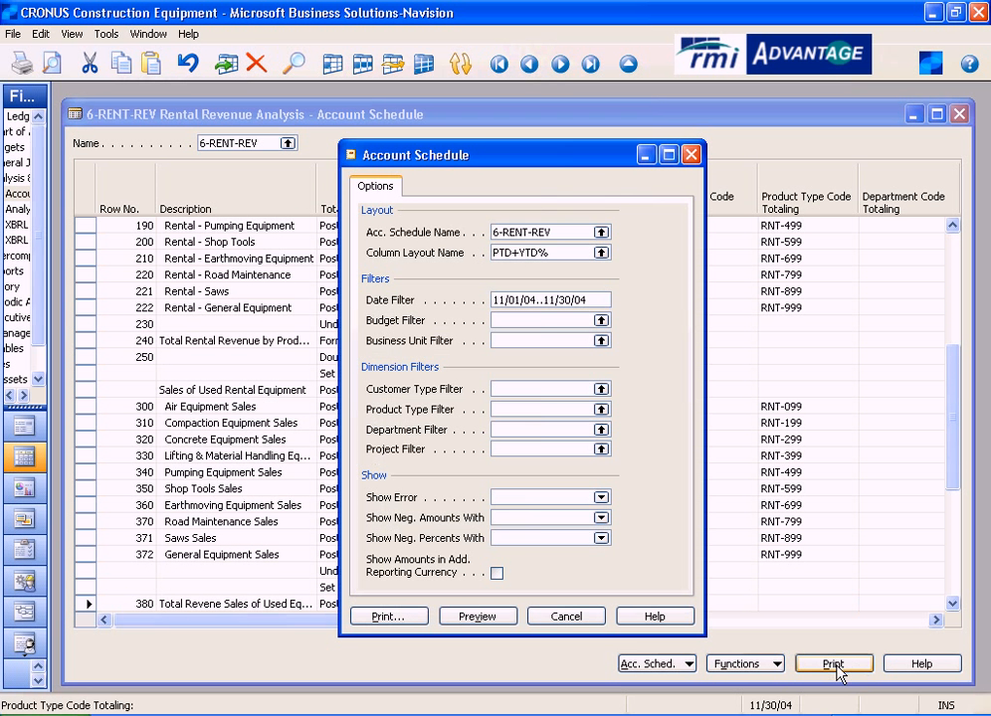
left_click(599, 300)
left_click_drag(599, 299, 458, 301)
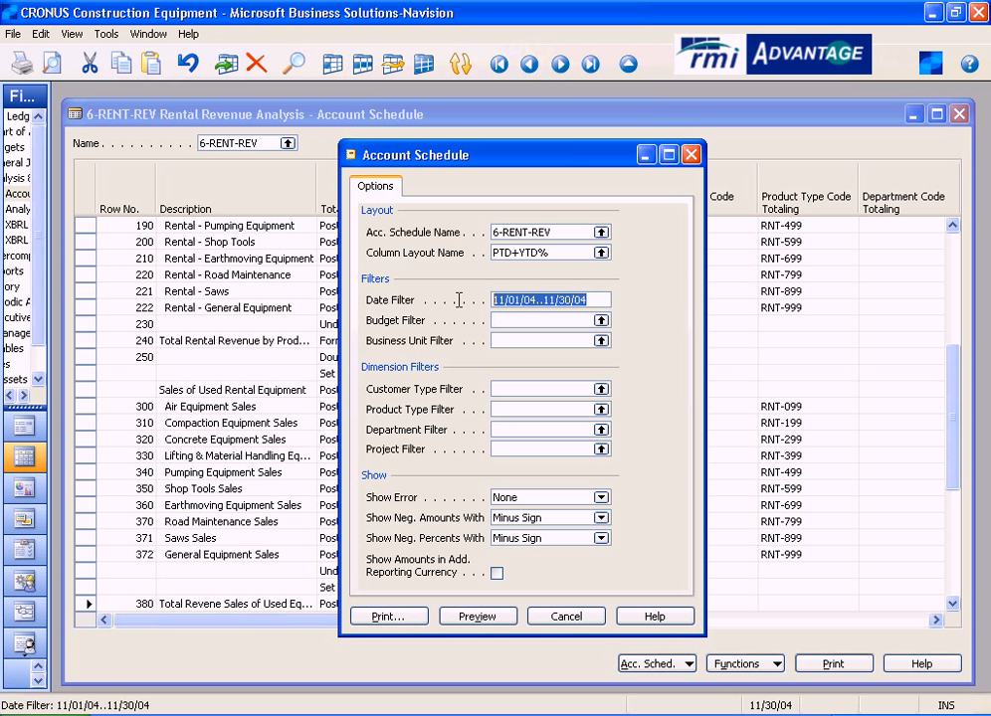
left_click(478, 618)
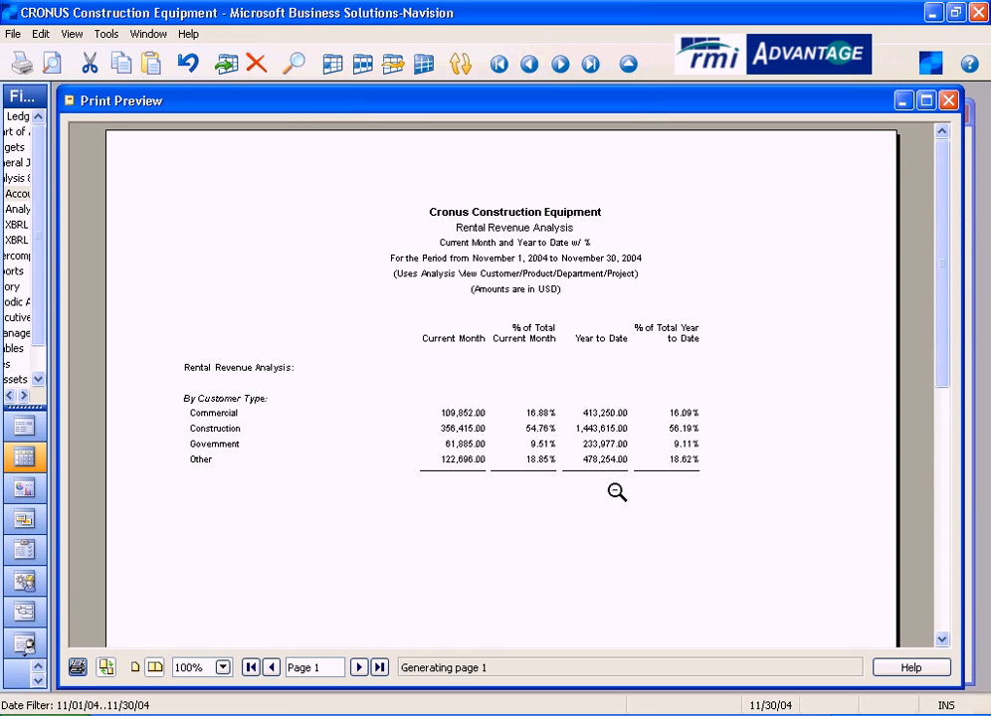
scroll(568, 537, "down", 3)
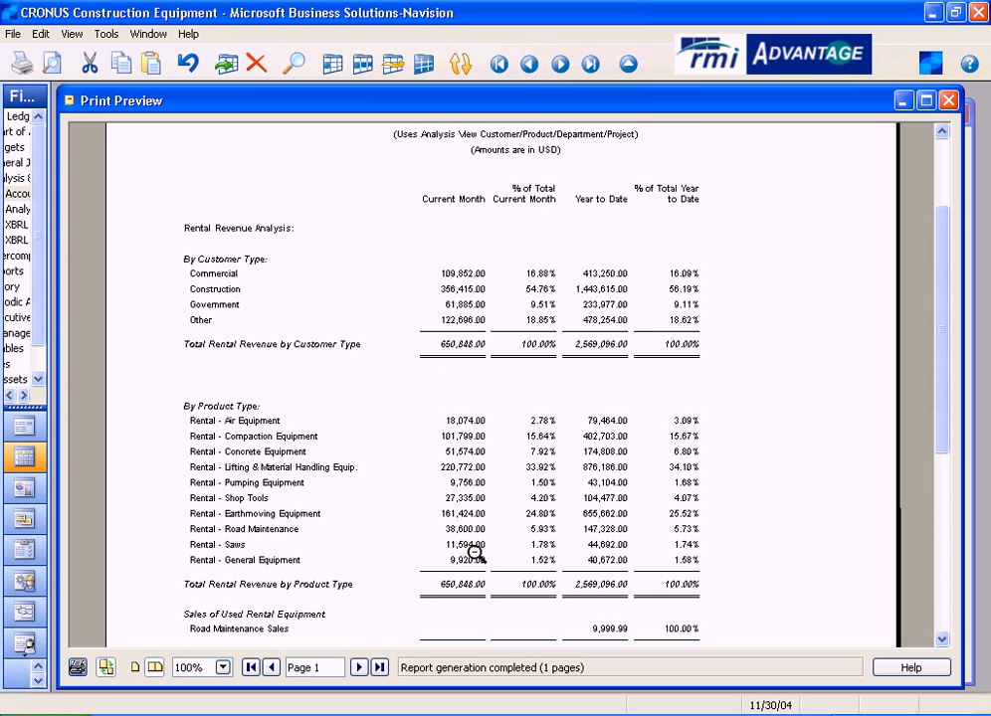
scroll(565, 493, "down", 3)
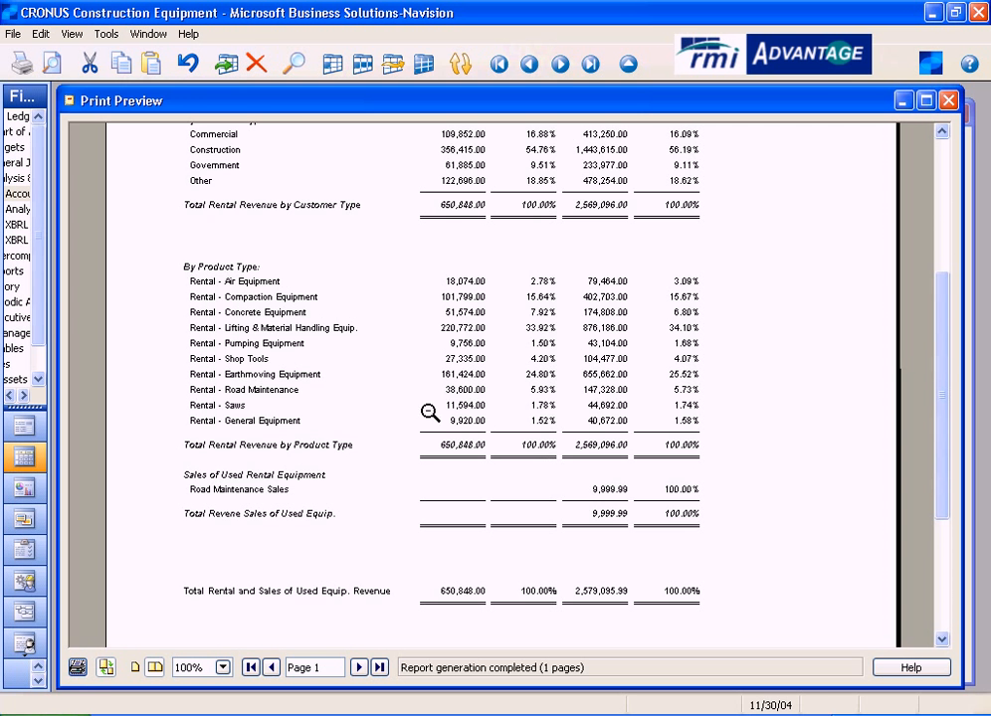
left_click(949, 100)
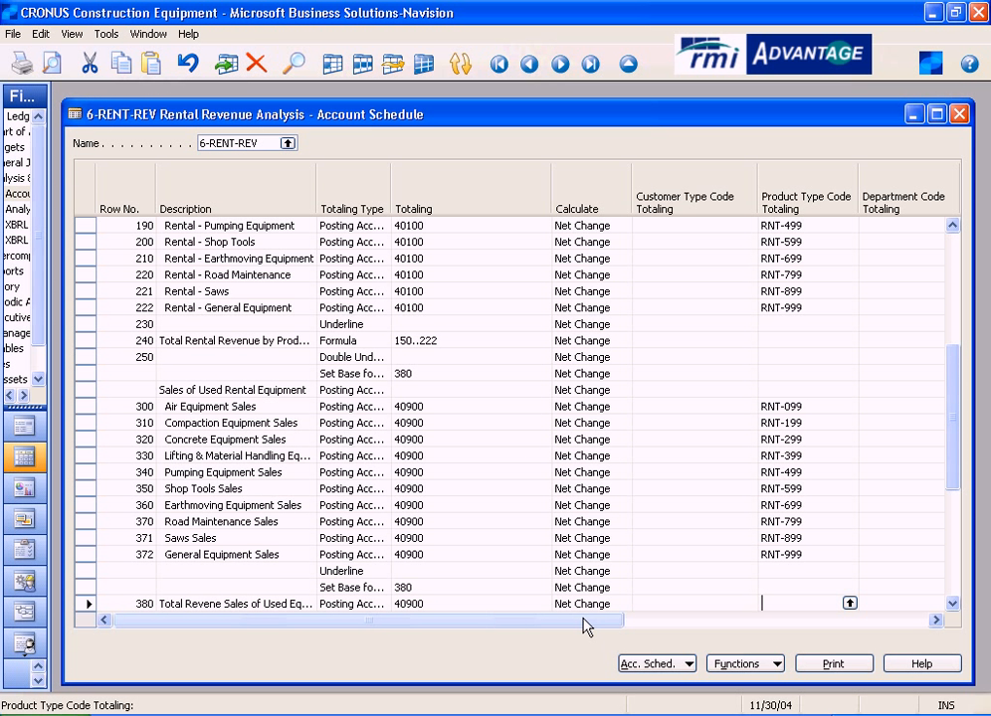
- Look over the list of account schedule names, dismiss it, and close the Rental Revenue Analysis account schedule
left_click(288, 143)
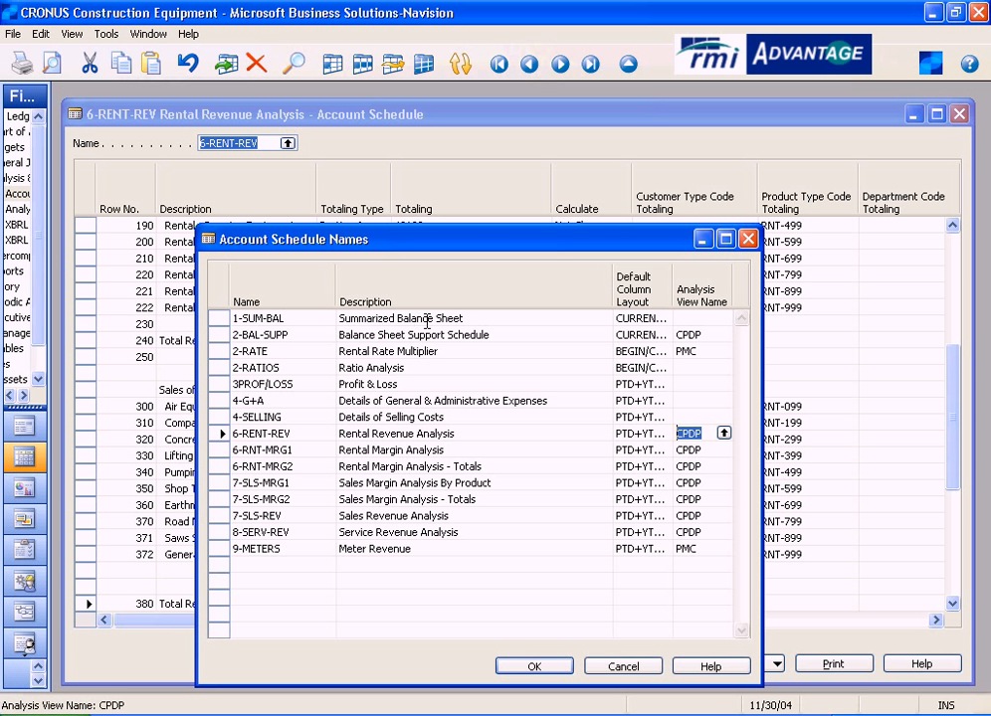
left_click(490, 318)
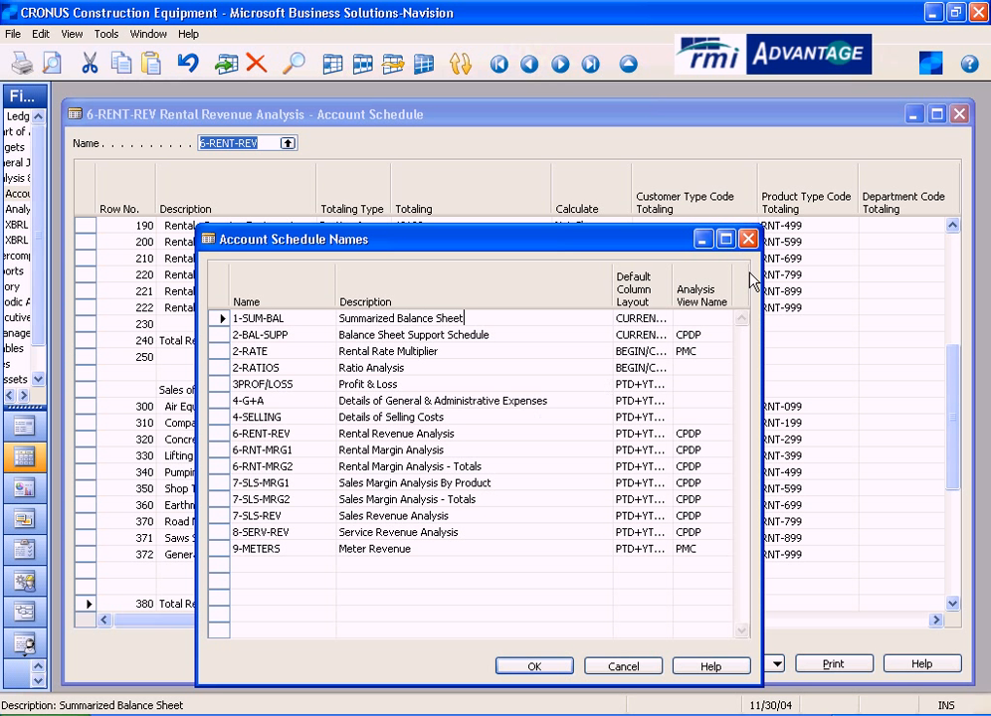
left_click(748, 240)
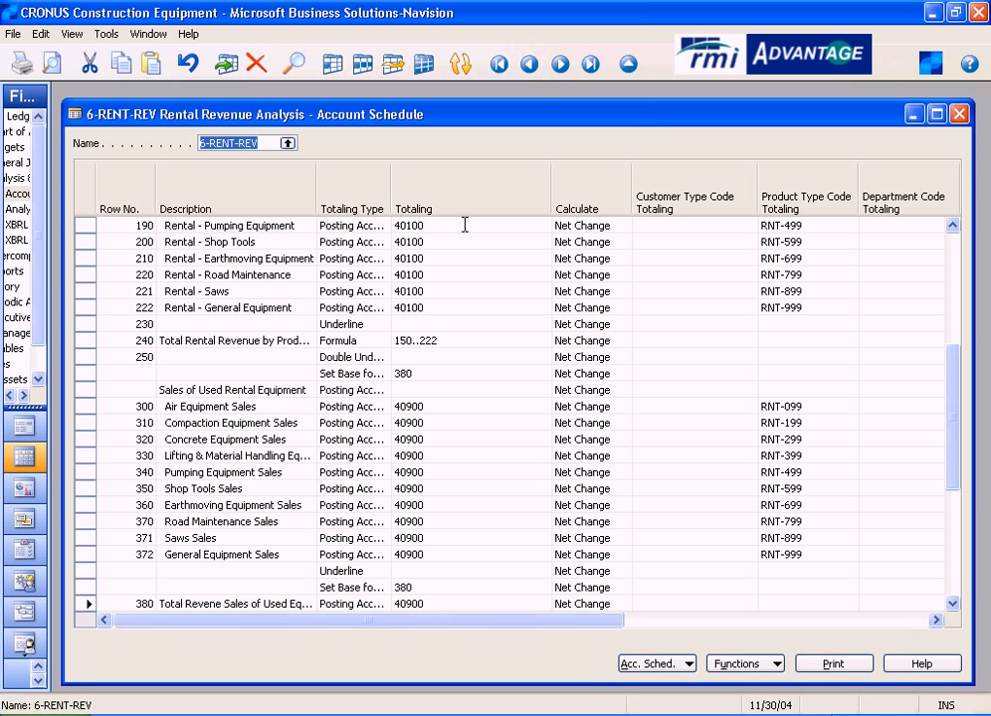
left_click_drag(633, 619, 464, 707)
left_click(834, 666)
left_click(959, 114)
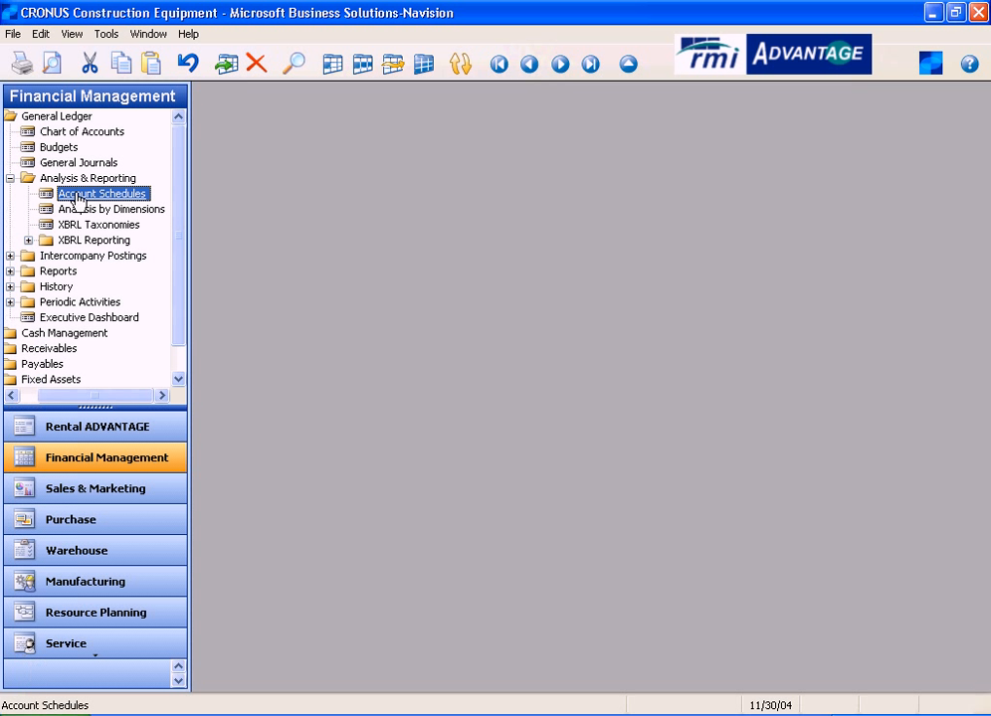
- Open the Account Schedule report from the General Ledger's Financial Statement reports
left_click(62, 273)
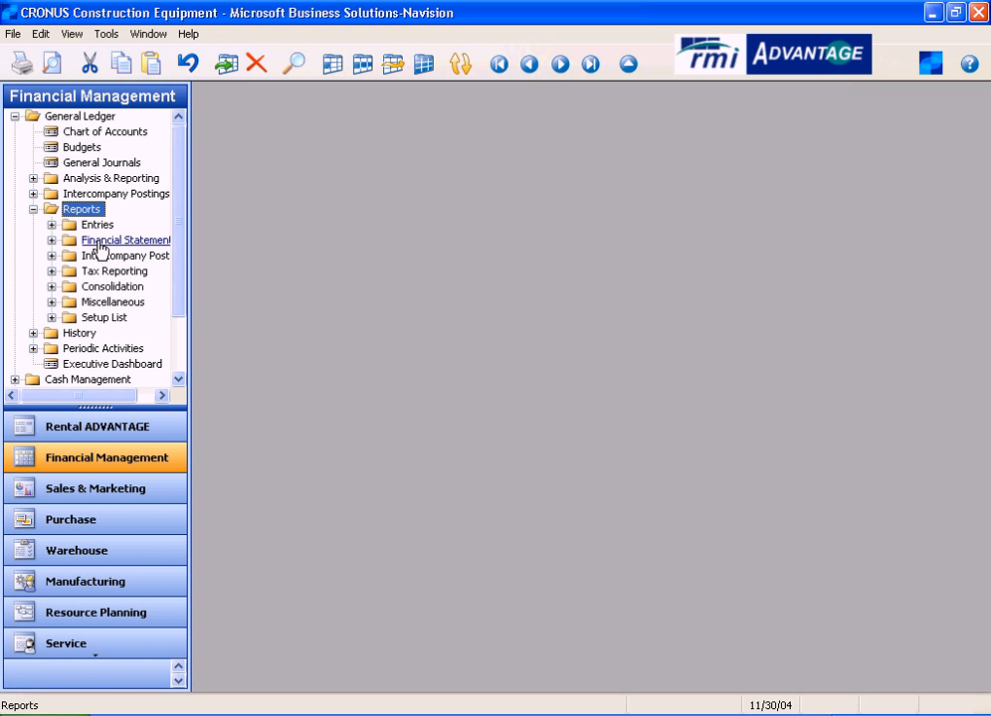
left_click(99, 249)
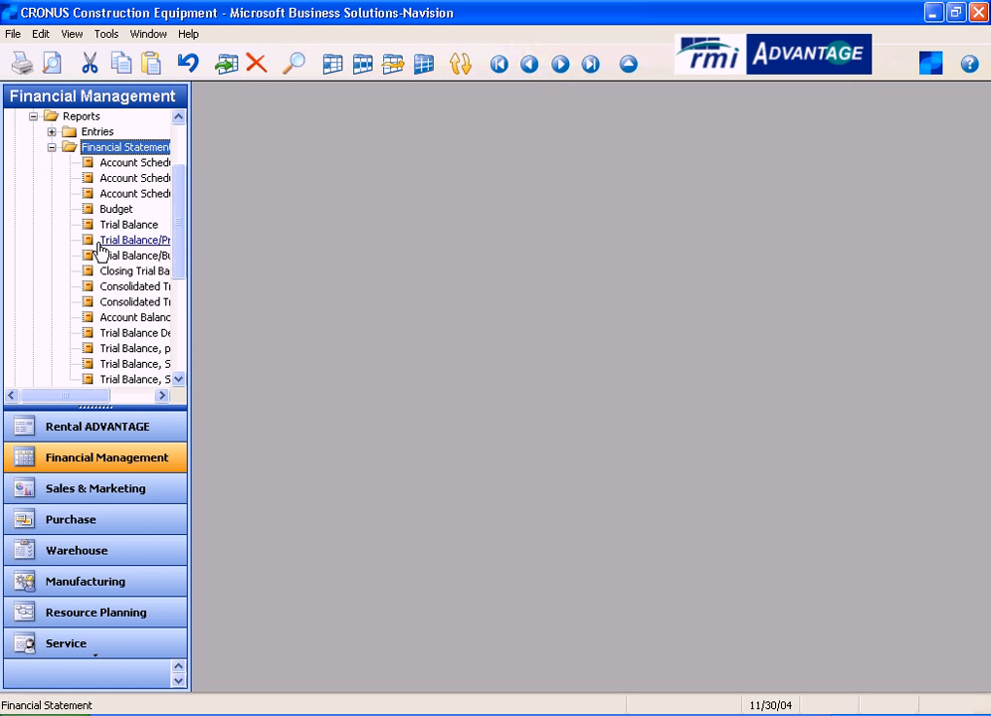
left_click(144, 165)
left_click_drag(648, 165, 596, 150)
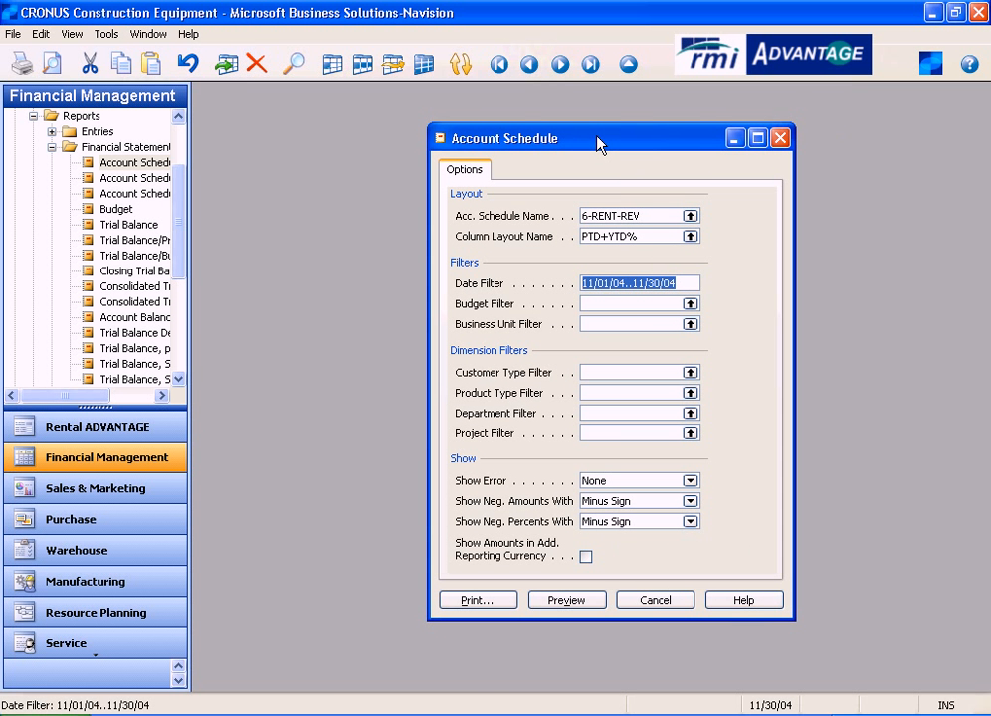
- View the account schedules available for the report, keep 6-RENT-REV, and preview it with the full page width in view
left_click(636, 216)
left_click(689, 216)
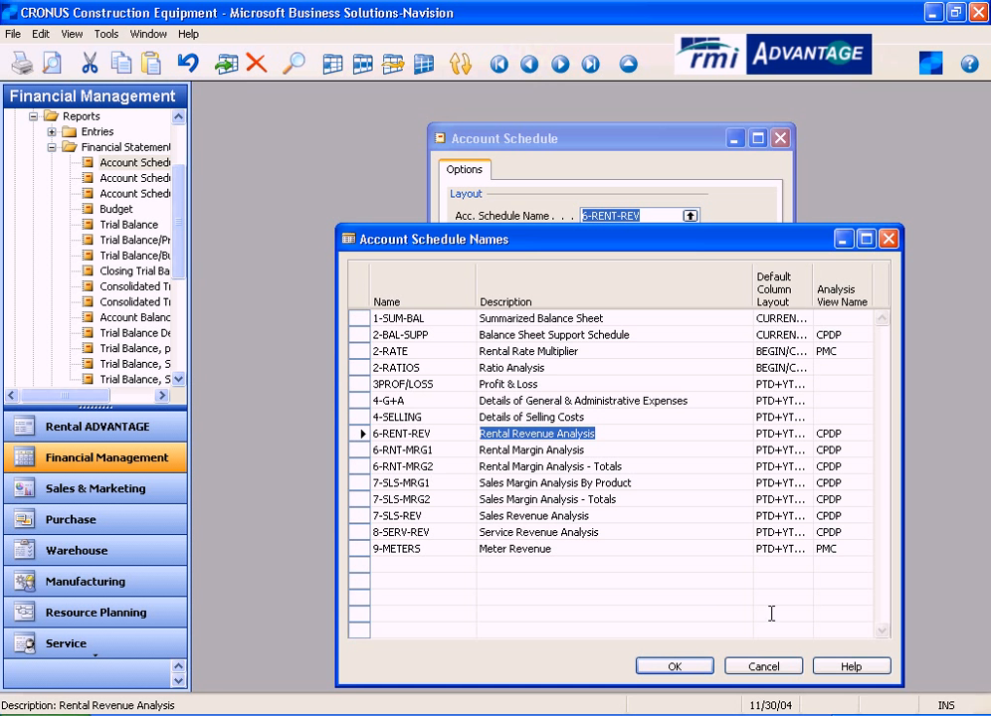
left_click(763, 666)
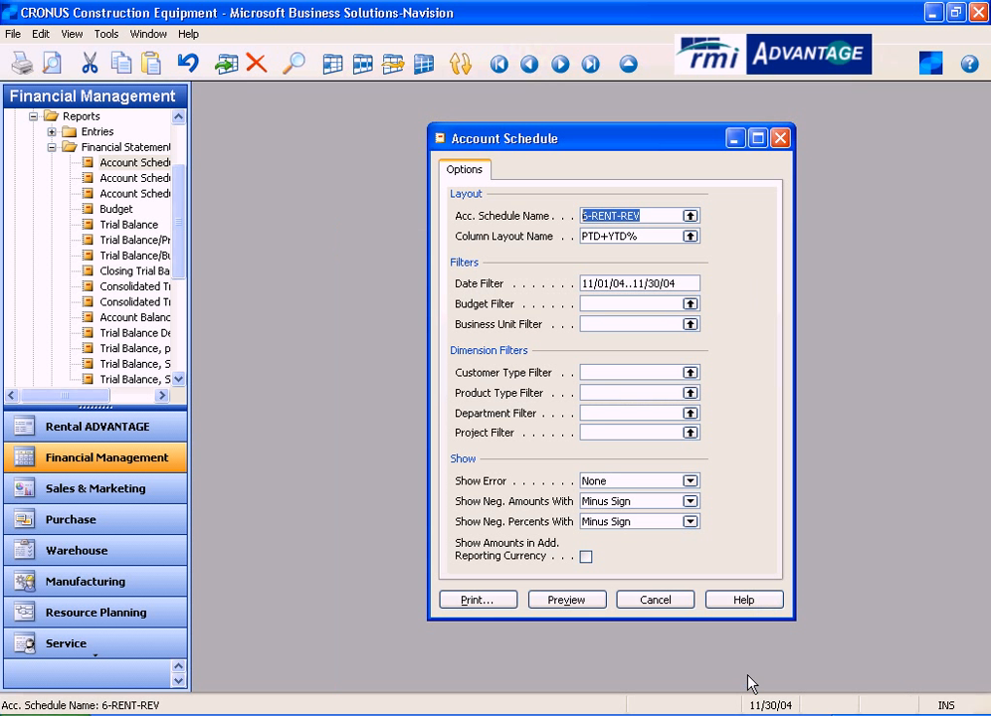
left_click(579, 601)
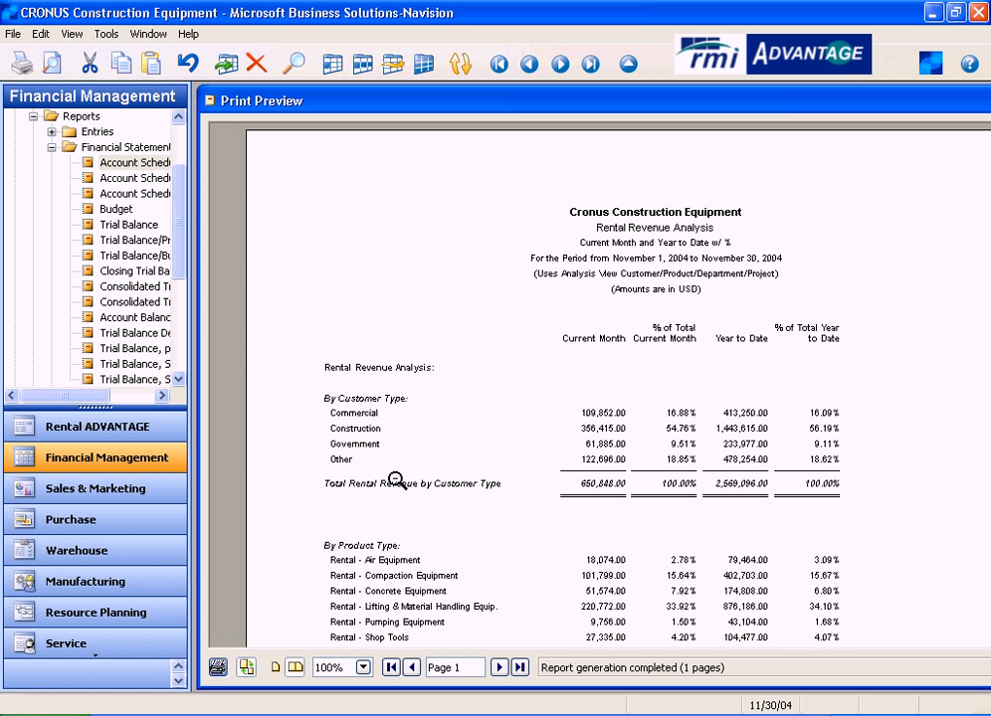
left_click_drag(195, 314, 148, 314)
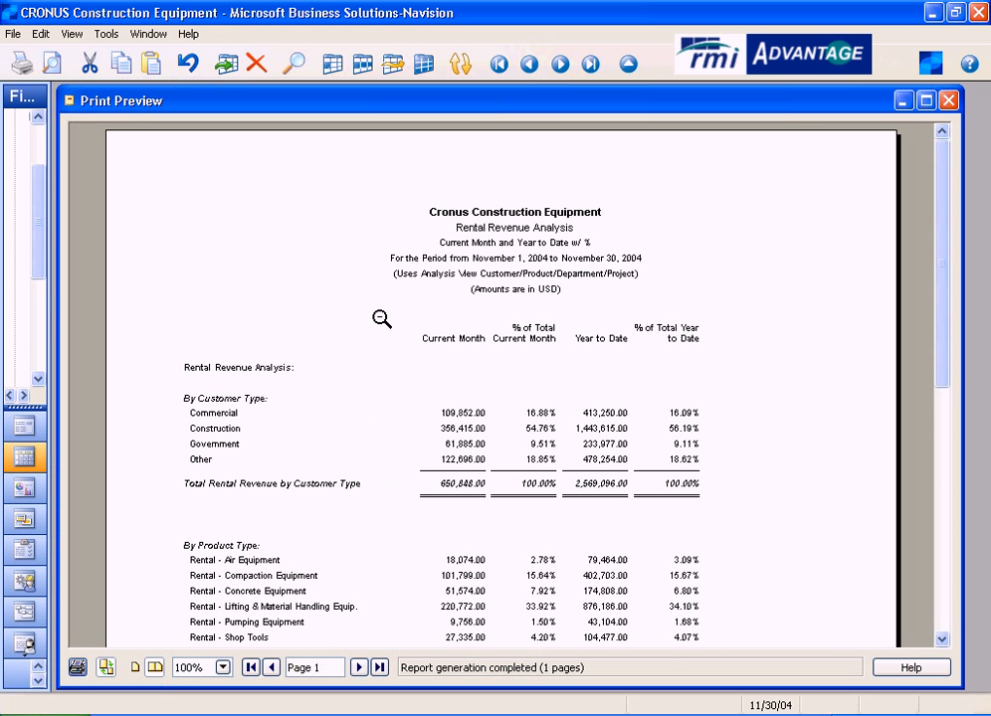